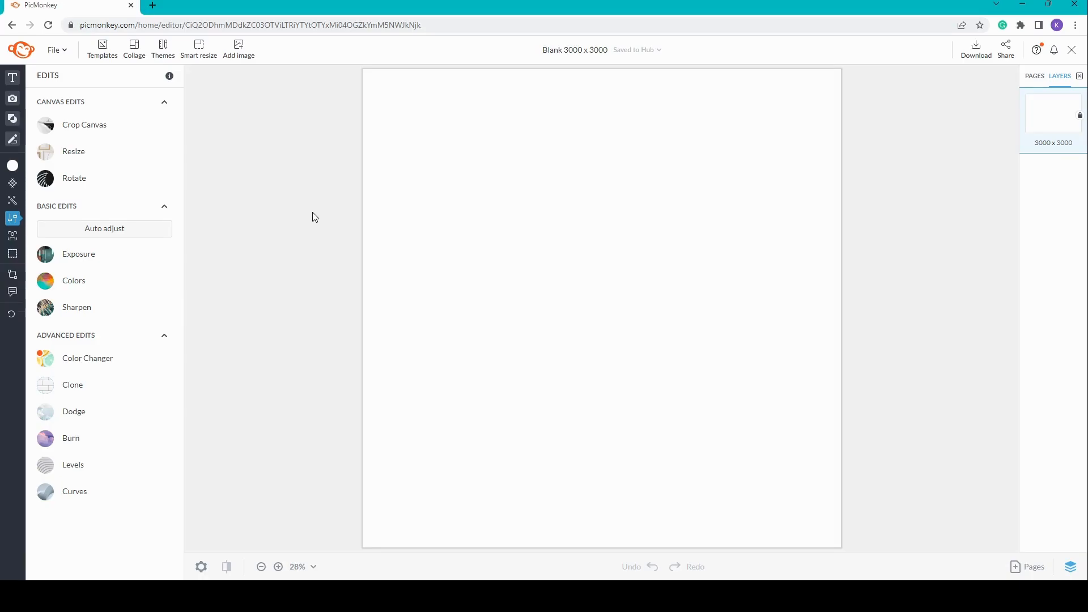
Step: Search the graphics for "moon", add the Moon & Three Stars graphic, then enlarge it and centre it in the upper canvas
left_click(26, 122)
left_click(73, 132)
type("moon")
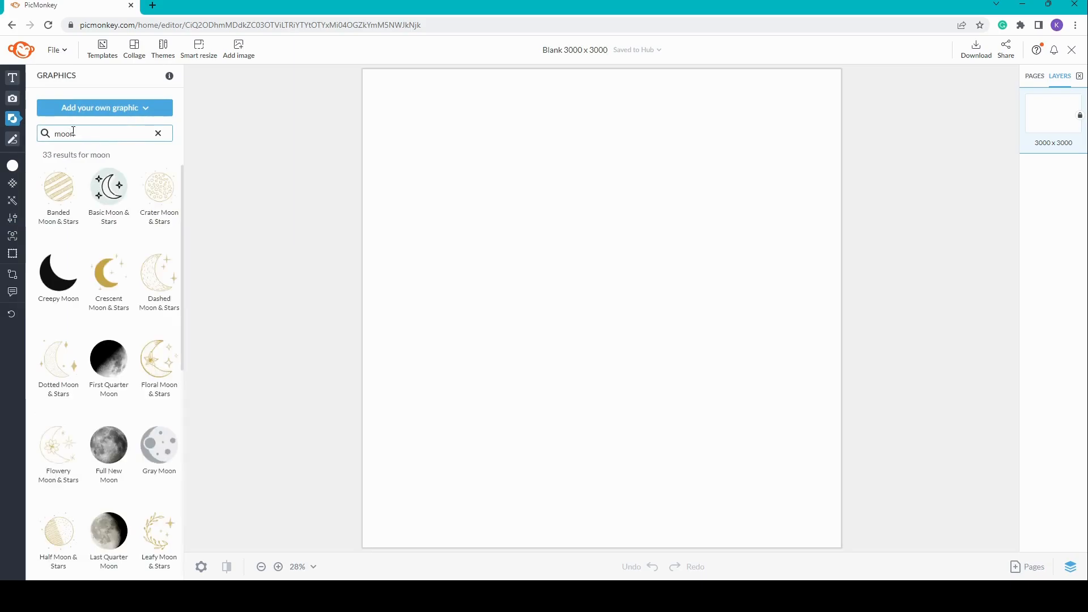
scroll(85, 318, "down", 3)
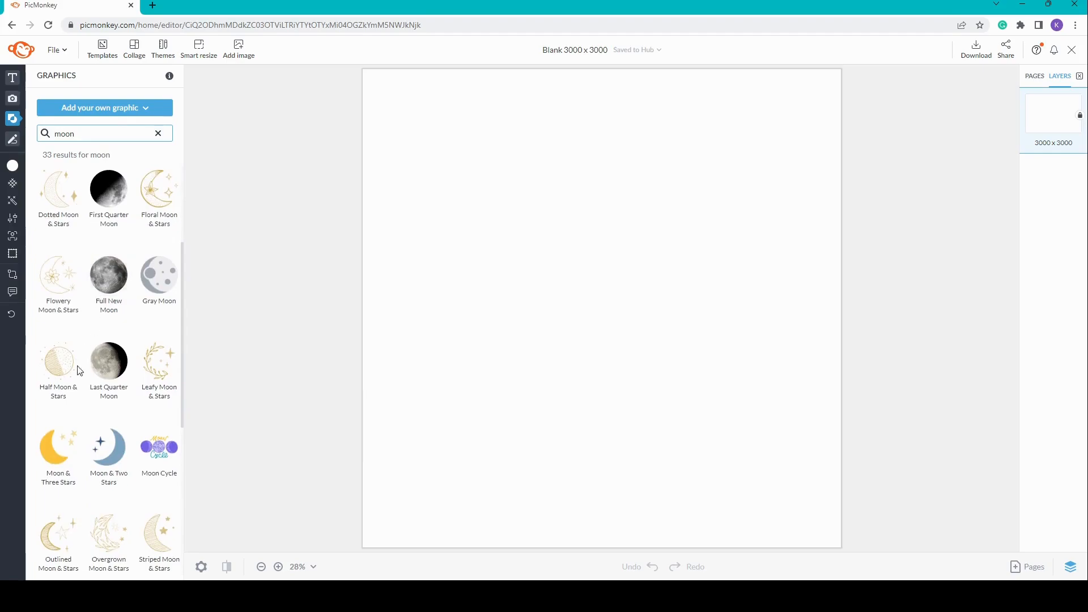
left_click(52, 451)
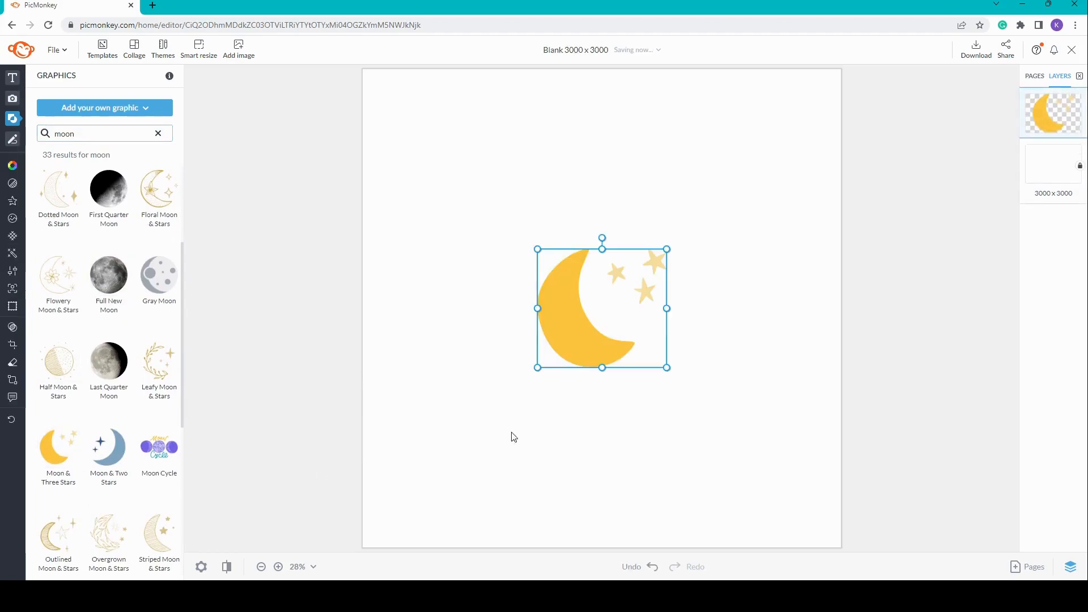
left_click_drag(667, 368, 785, 479)
left_click_drag(599, 374, 541, 300)
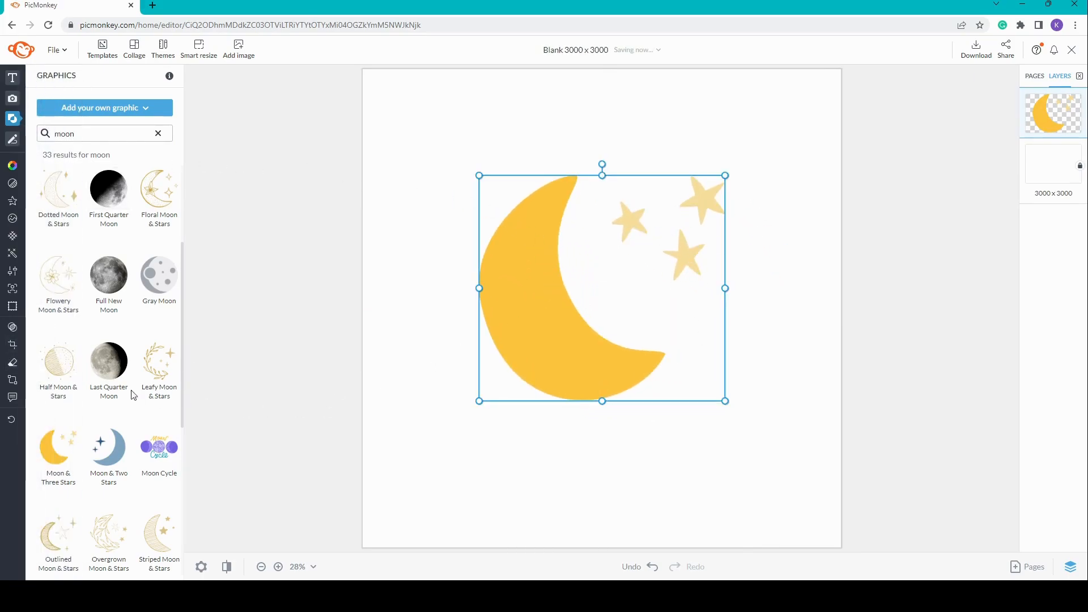
Step: Erase the three stars from the moon graphic using a round eraser with size 288 and hardness 100%
left_click(15, 363)
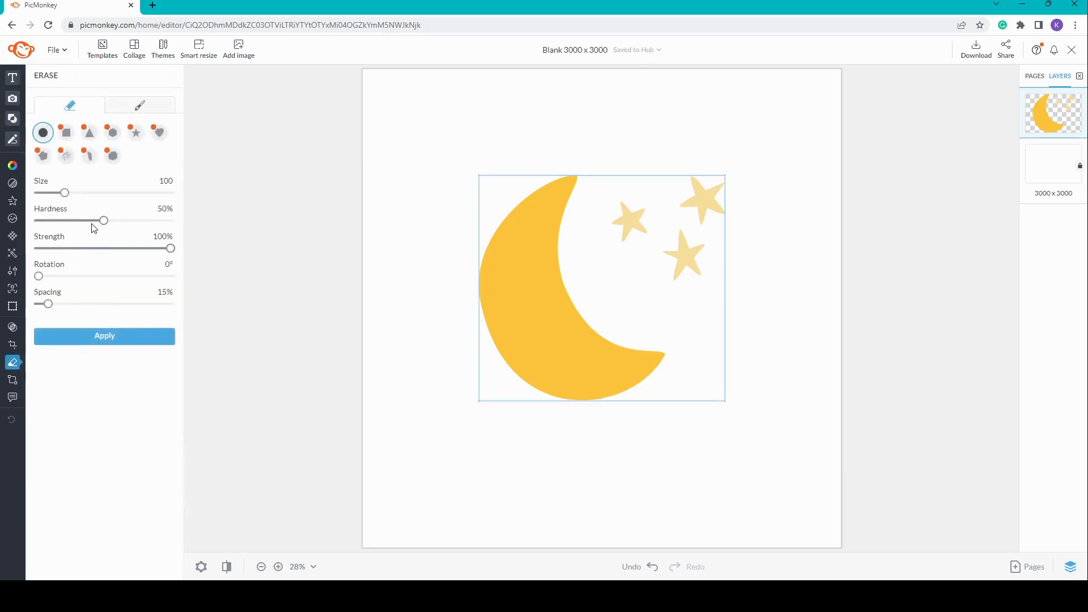
left_click_drag(104, 223, 177, 229)
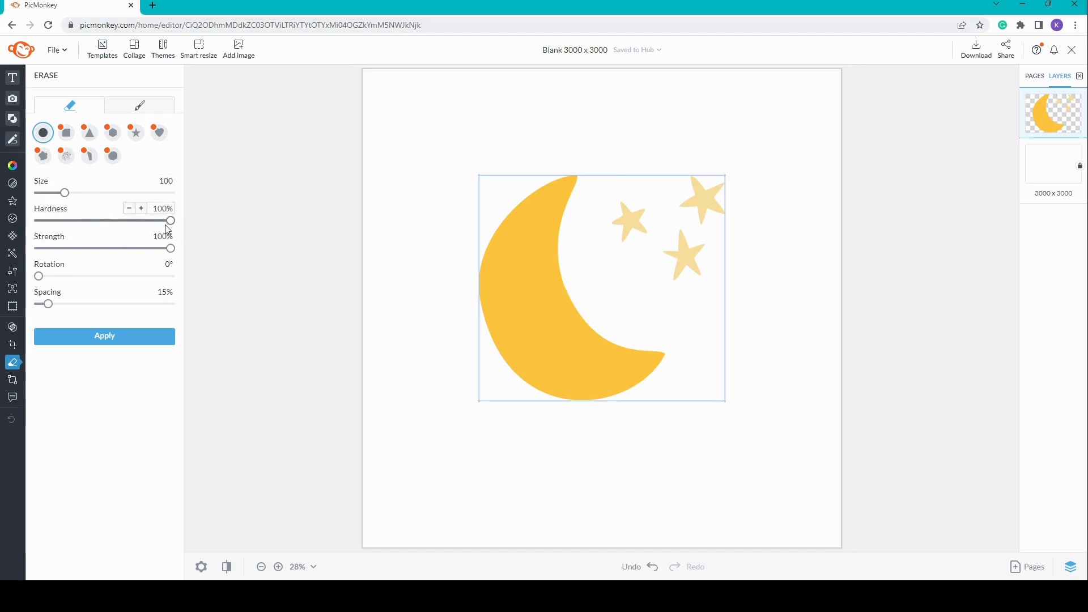
left_click_drag(64, 192, 115, 193)
mouse_move(708, 184)
left_mouse_down()
mouse_move(699, 217)
mouse_move(717, 217)
mouse_move(620, 215)
mouse_move(622, 241)
mouse_move(716, 258)
mouse_move(678, 267)
left_mouse_up()
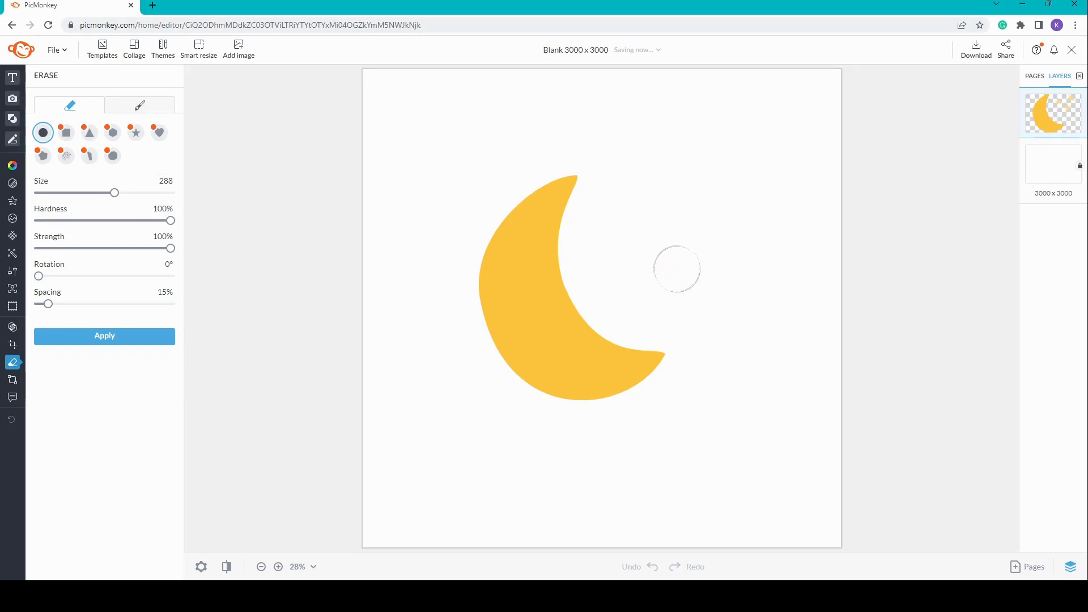
left_click(123, 347)
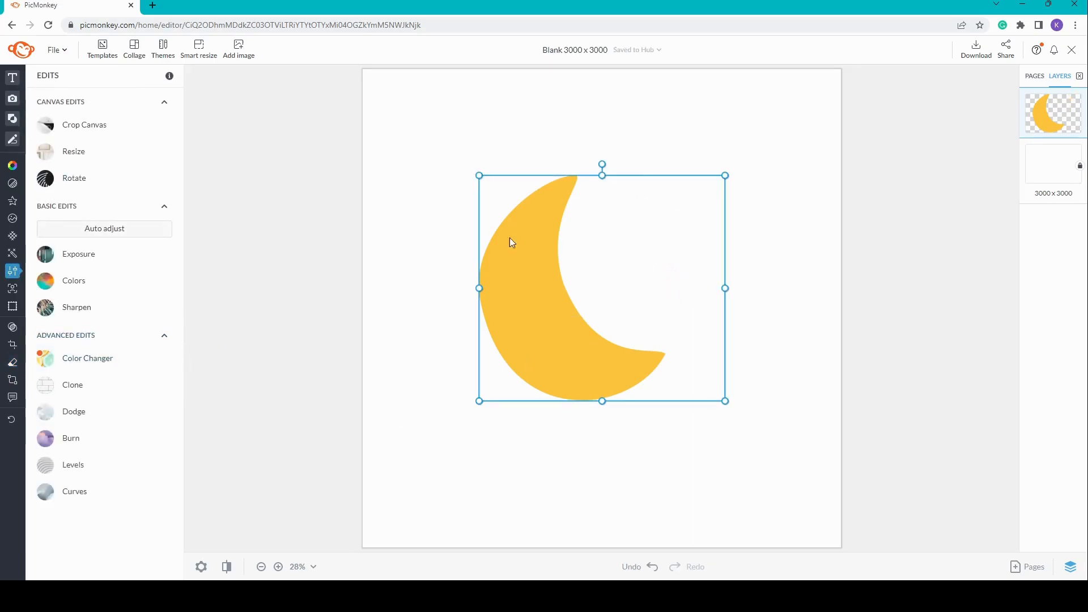
Step: Rotate the crescent moon slightly clockwise, then enlarge and reposition it on the canvas
left_click_drag(603, 165, 651, 176)
left_click_drag(671, 441, 722, 567)
left_click_drag(560, 353, 559, 330)
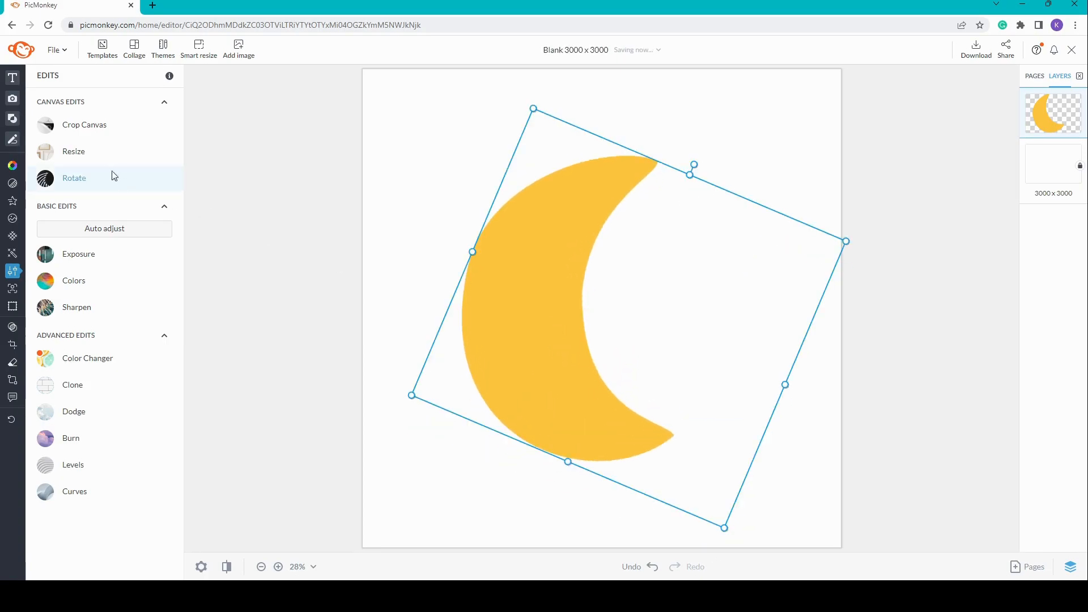
Step: Search the graphics for "flower", add the Graphic Aster flower and enlarge it to about twice its size
left_click(17, 119)
left_click(83, 137)
type("flower")
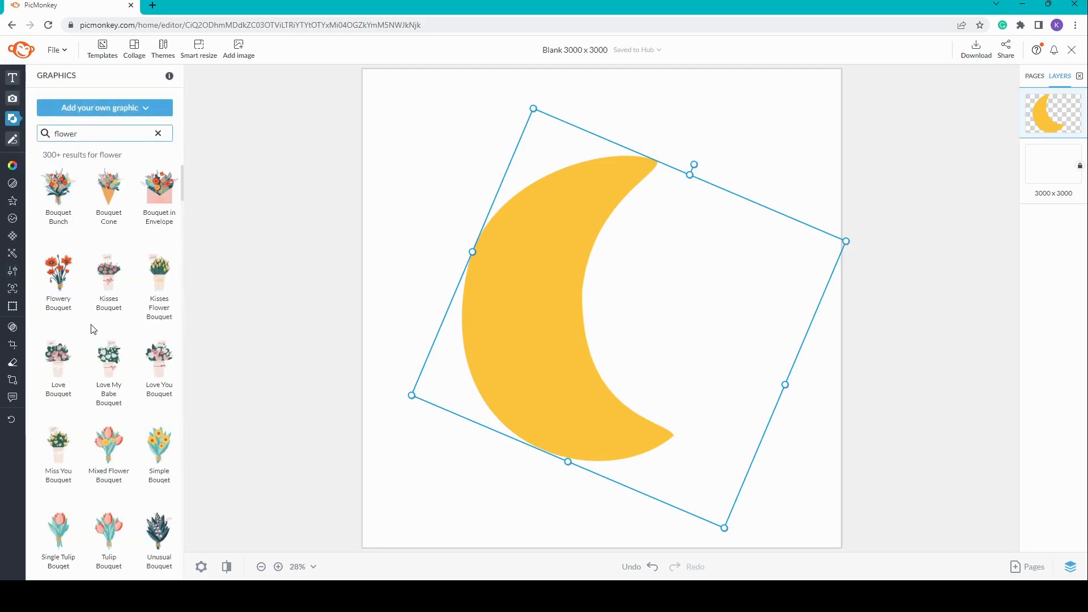
scroll(105, 337, "down", 15)
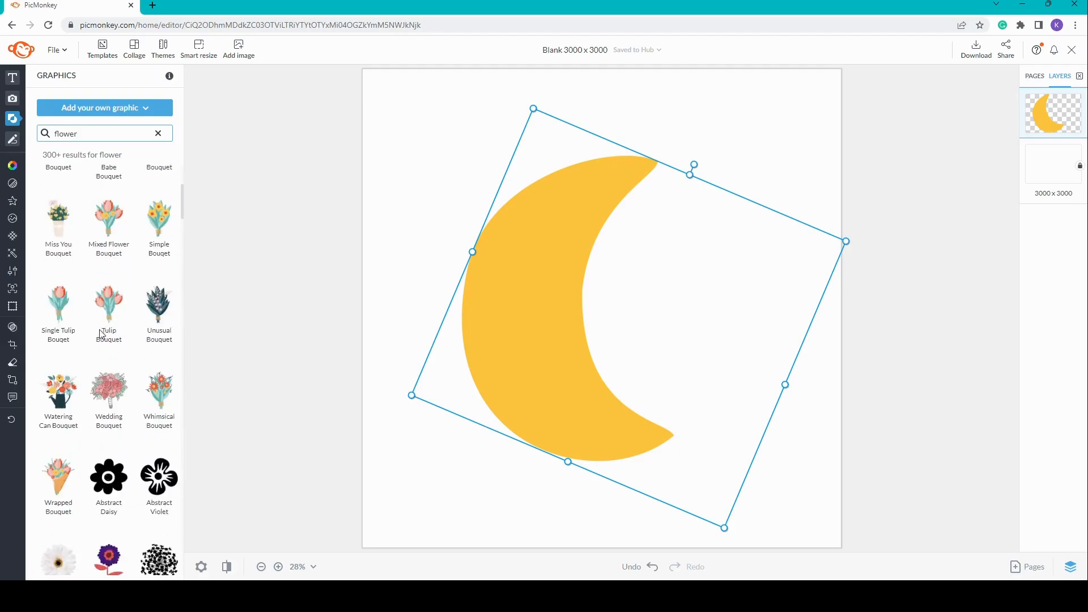
scroll(105, 337, "down", 15)
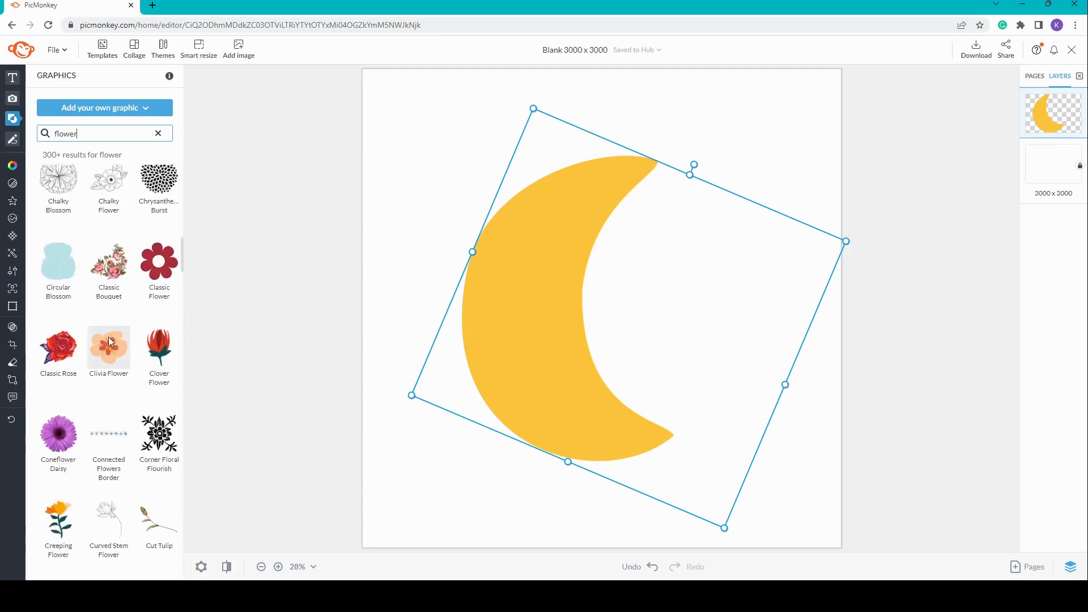
scroll(110, 341, "down", 10)
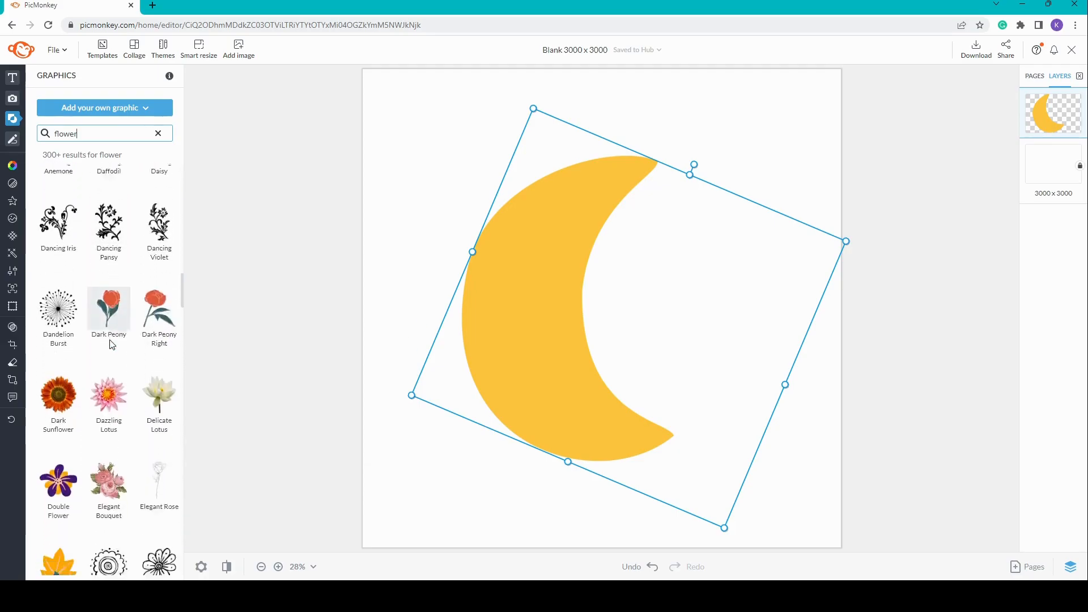
scroll(111, 345, "down", 12)
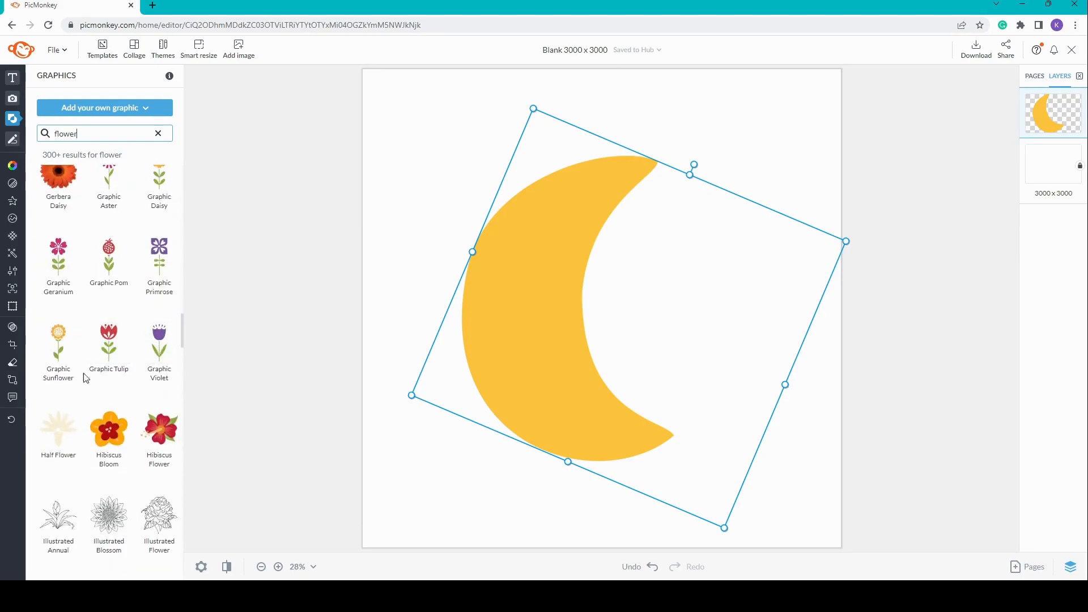
scroll(76, 301, "up", 1)
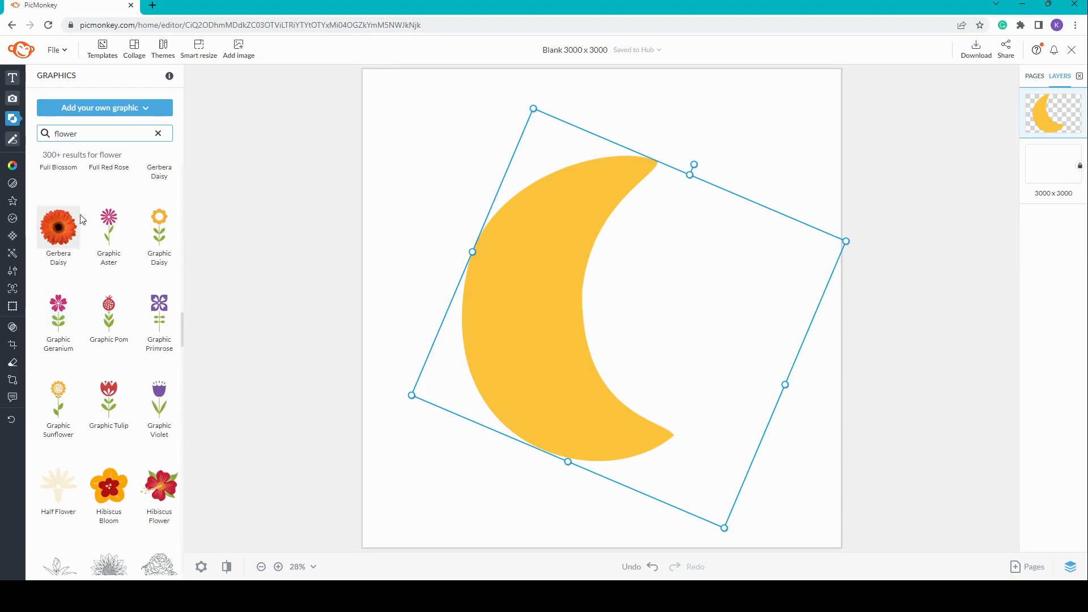
left_click(109, 249)
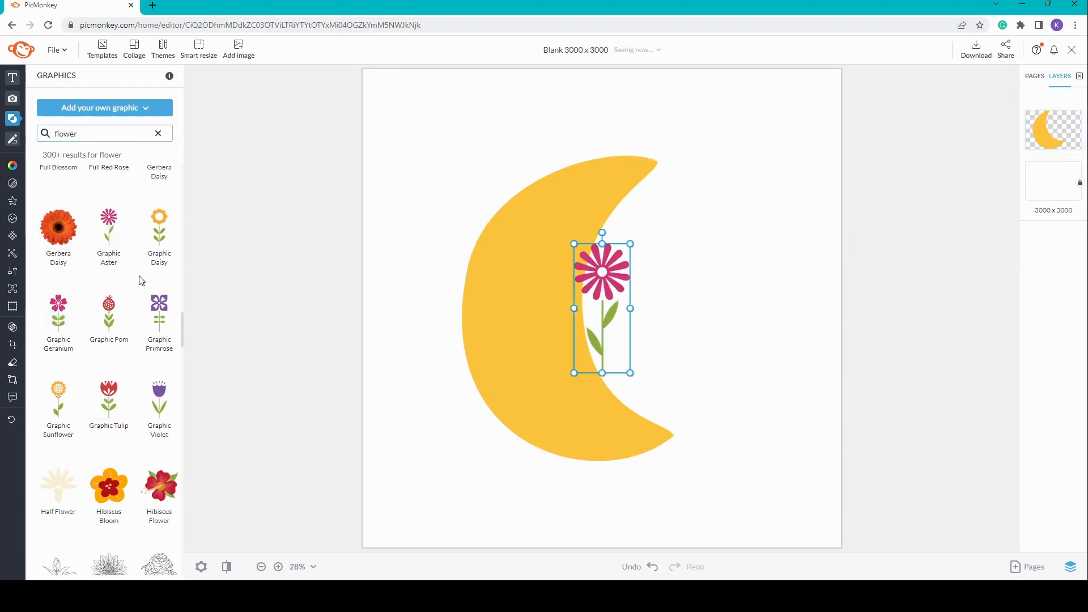
left_click_drag(630, 373, 715, 478)
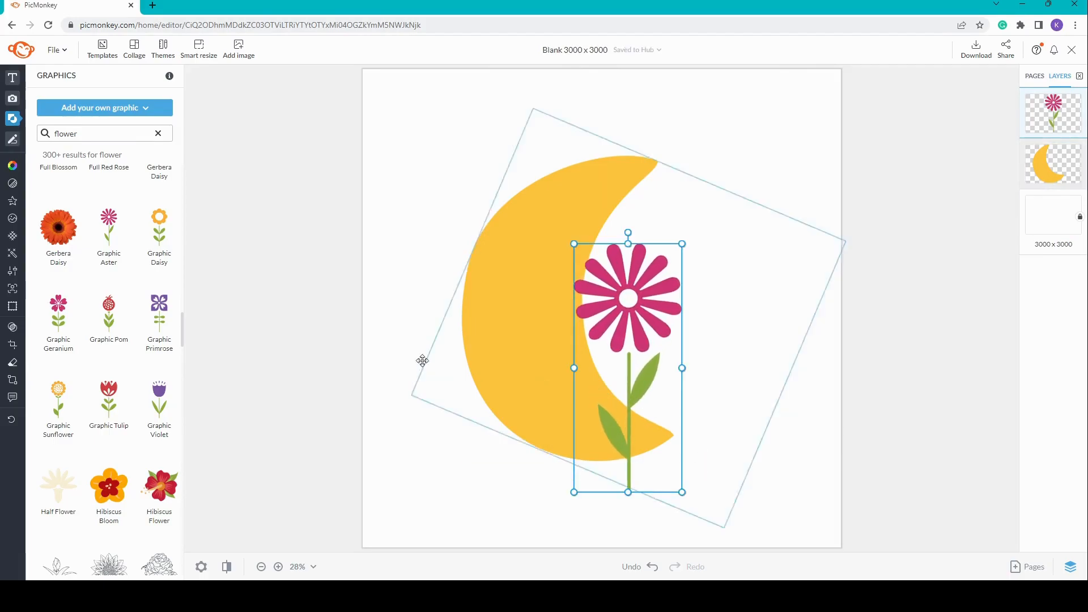
Step: Make the green stem and leaves of the aster flower transparent
left_click(14, 165)
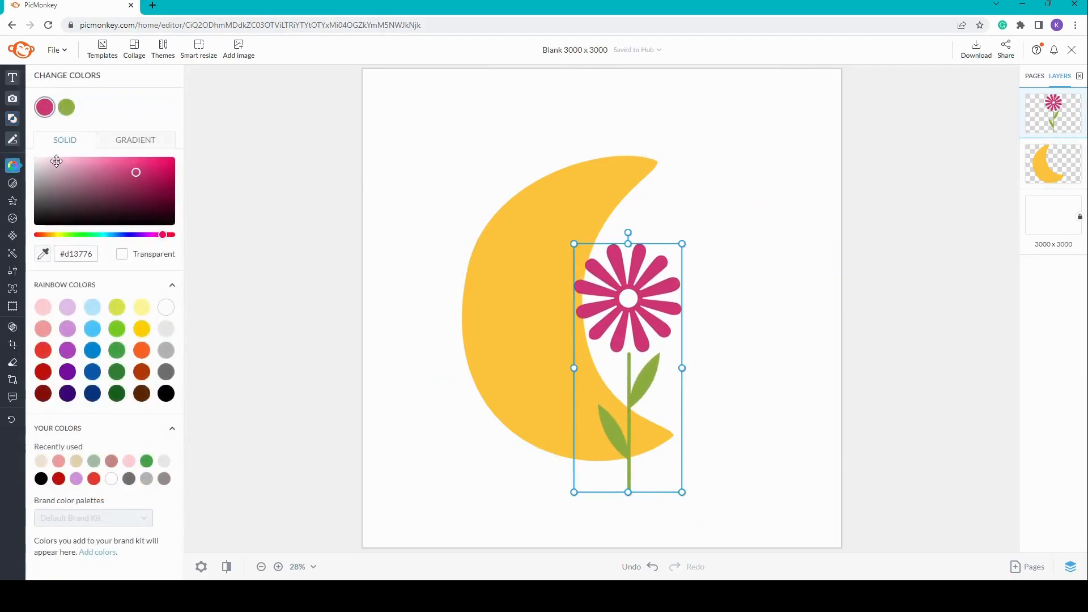
left_click(67, 108)
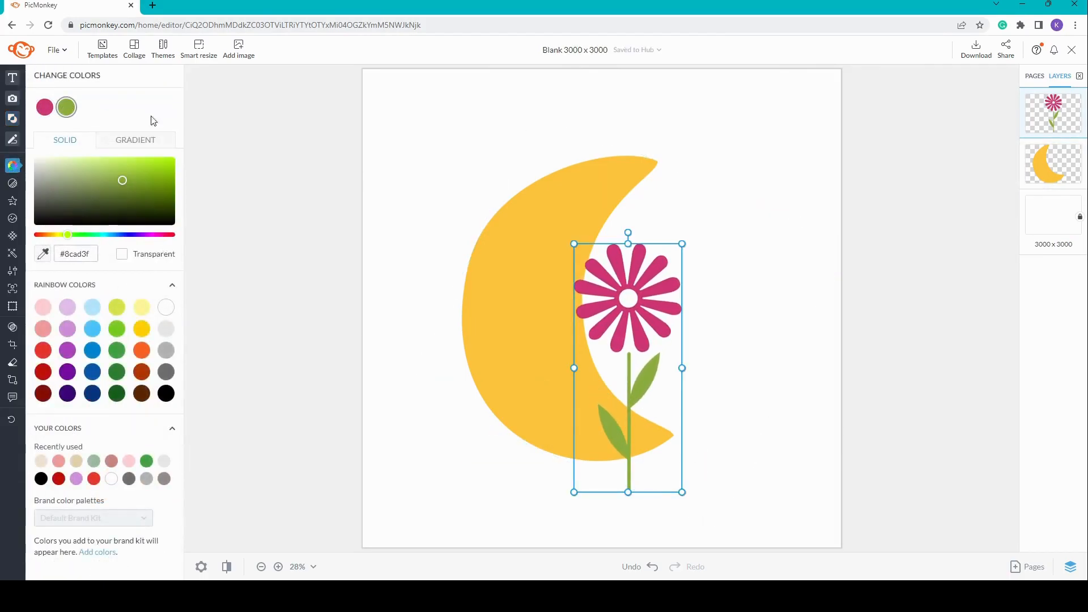
left_click(126, 255)
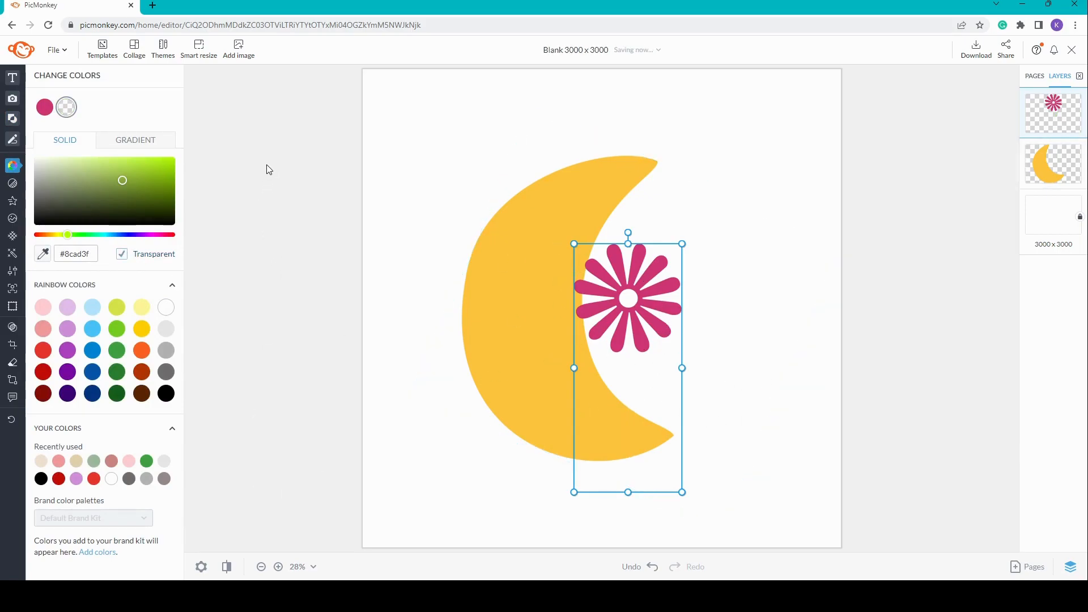
left_click(250, 204)
Step: Crop the flower layer to the blossom and place it on the lower part of the moon
left_click(656, 316)
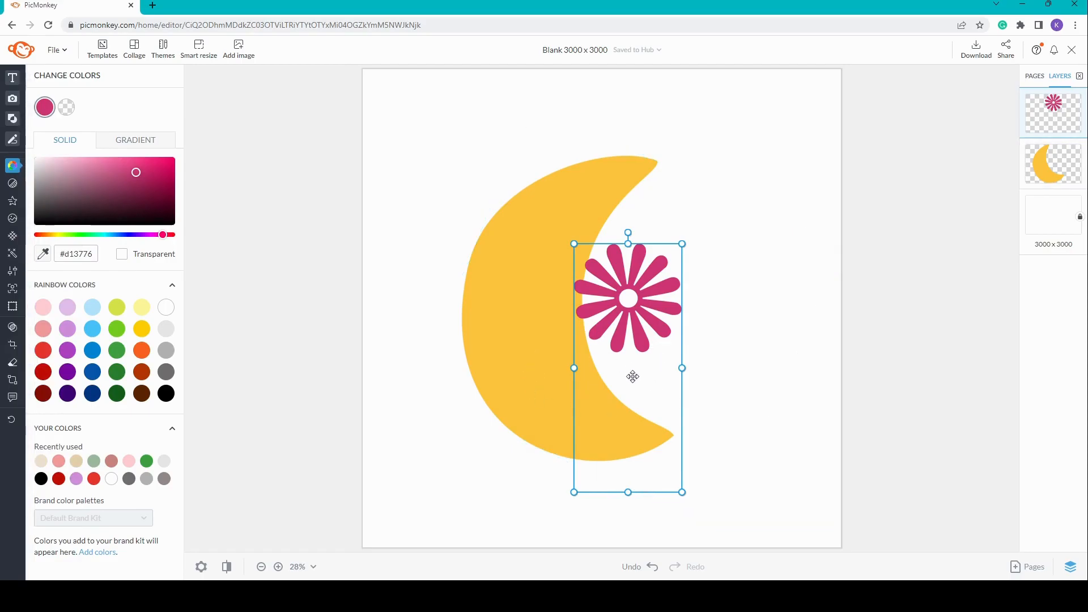
left_click(12, 344)
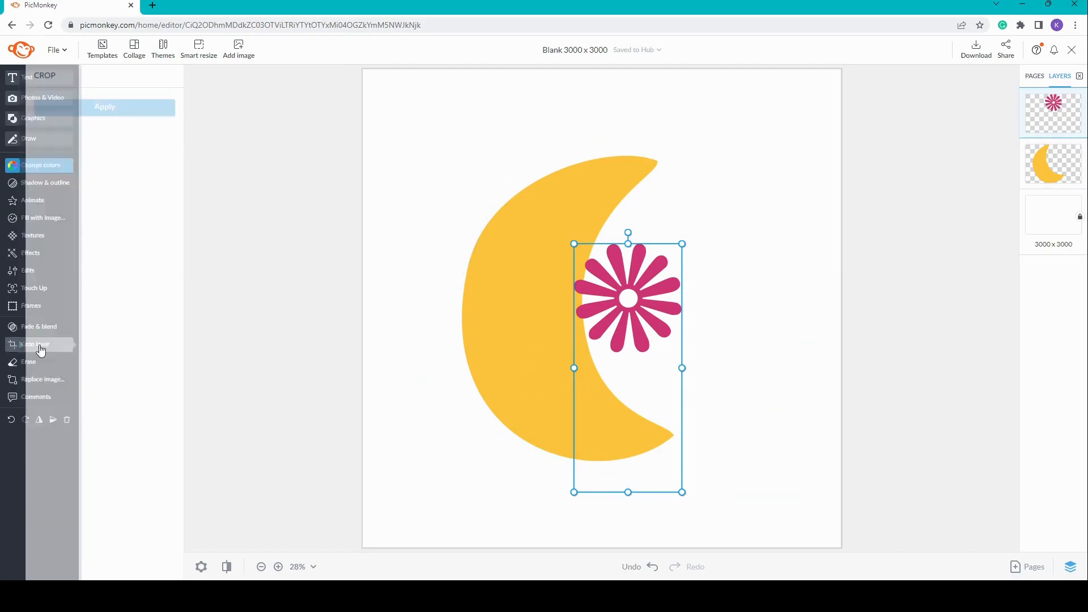
left_click_drag(628, 476, 628, 358)
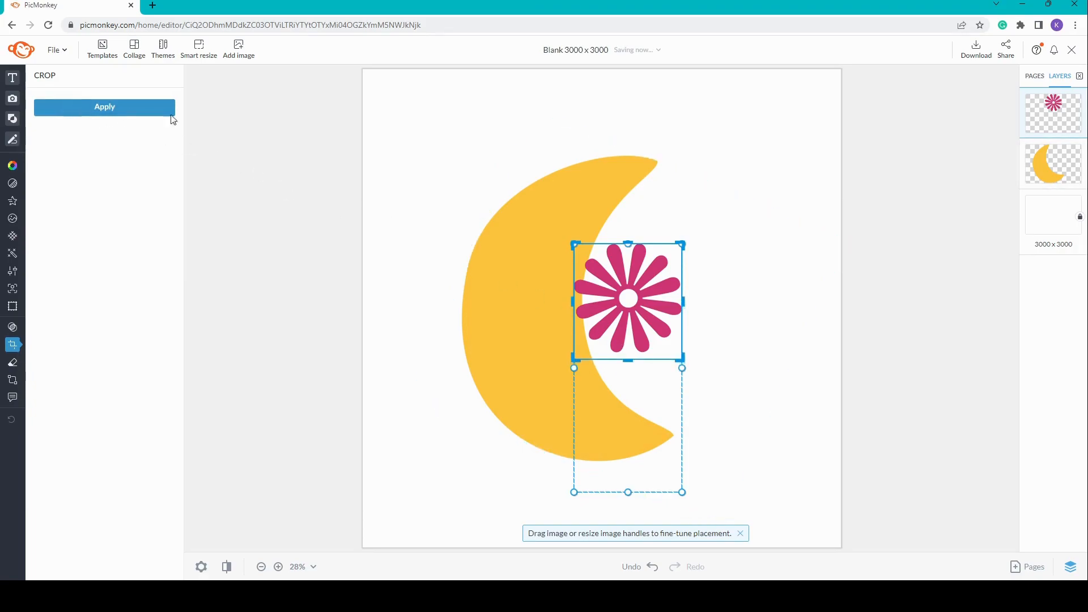
left_click(133, 106)
left_click_drag(642, 290, 597, 428)
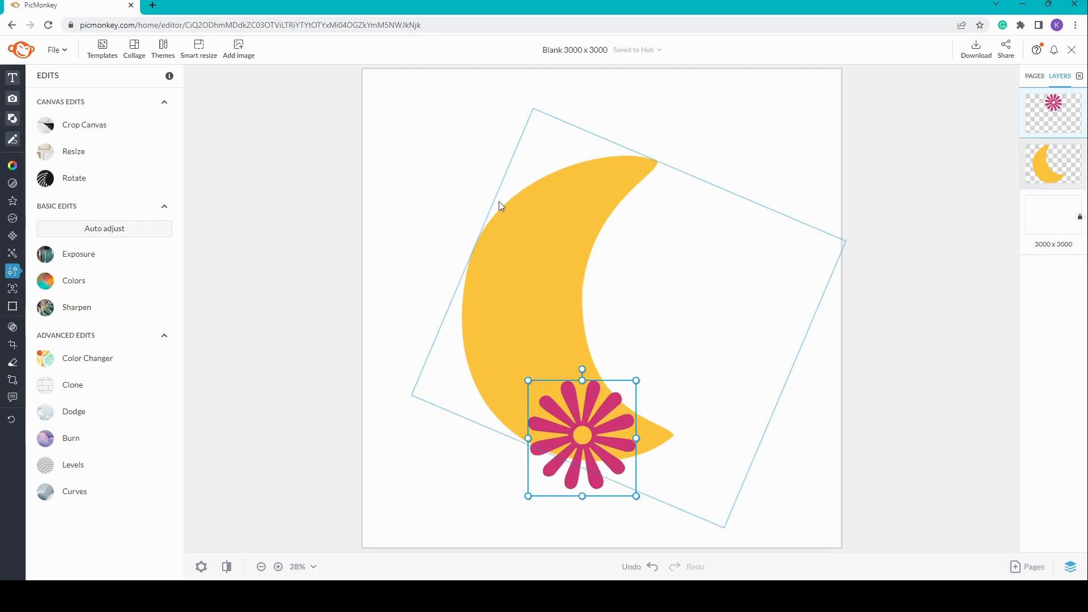
Step: Crop away part of the empty area on the open side of the crescent moon layer
left_click(590, 202)
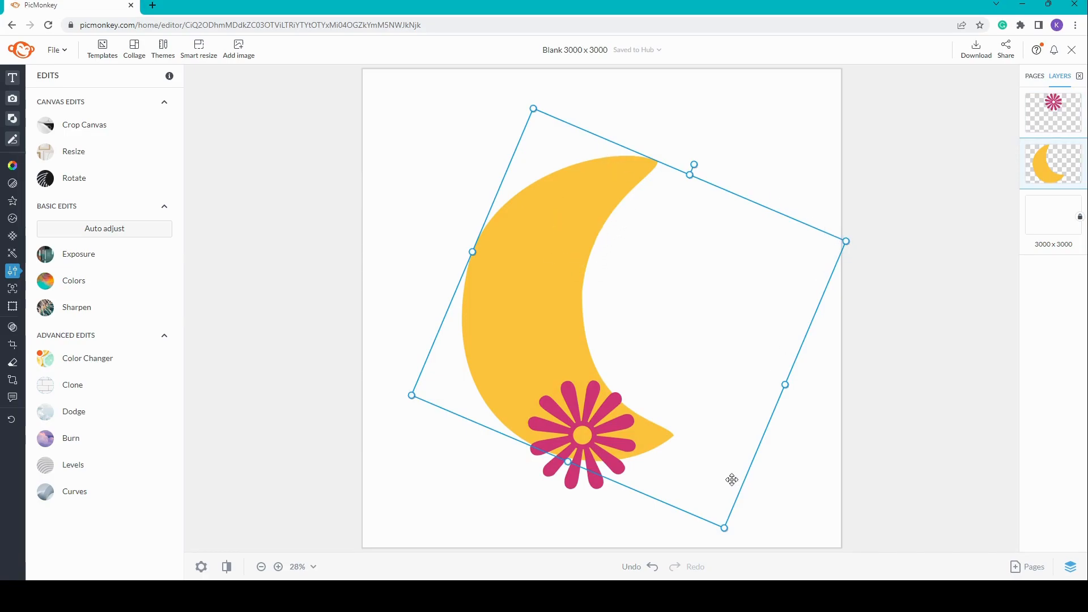
left_click(23, 344)
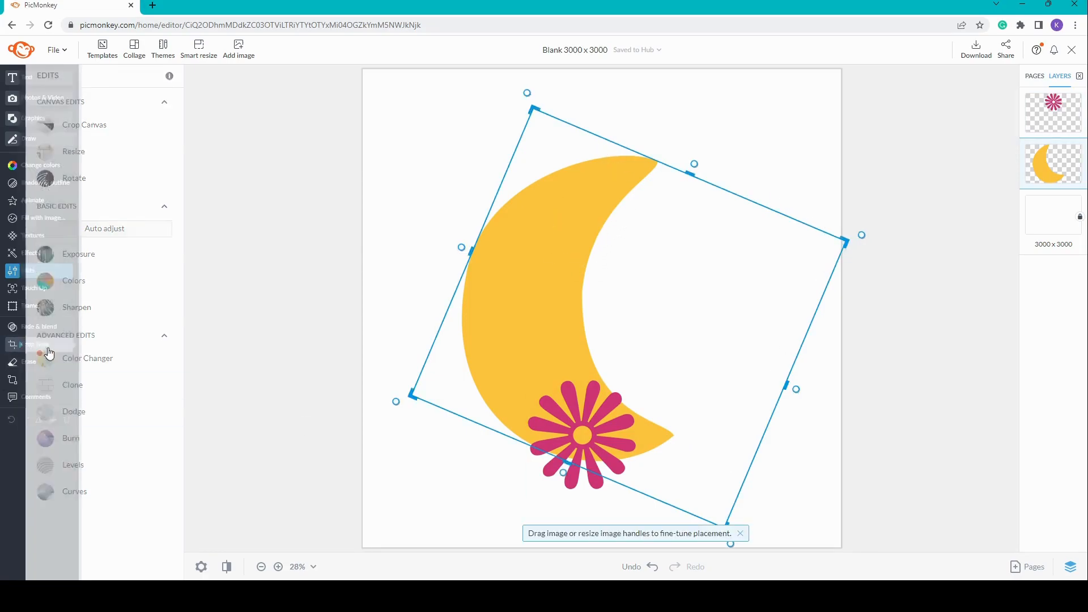
left_click_drag(790, 386, 712, 360)
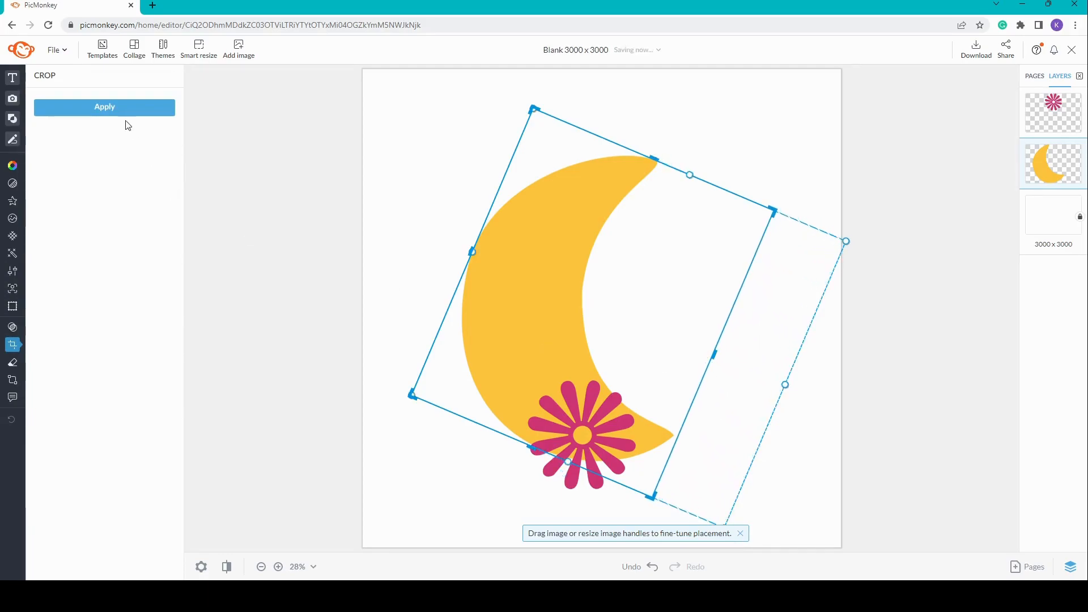
left_click(103, 109)
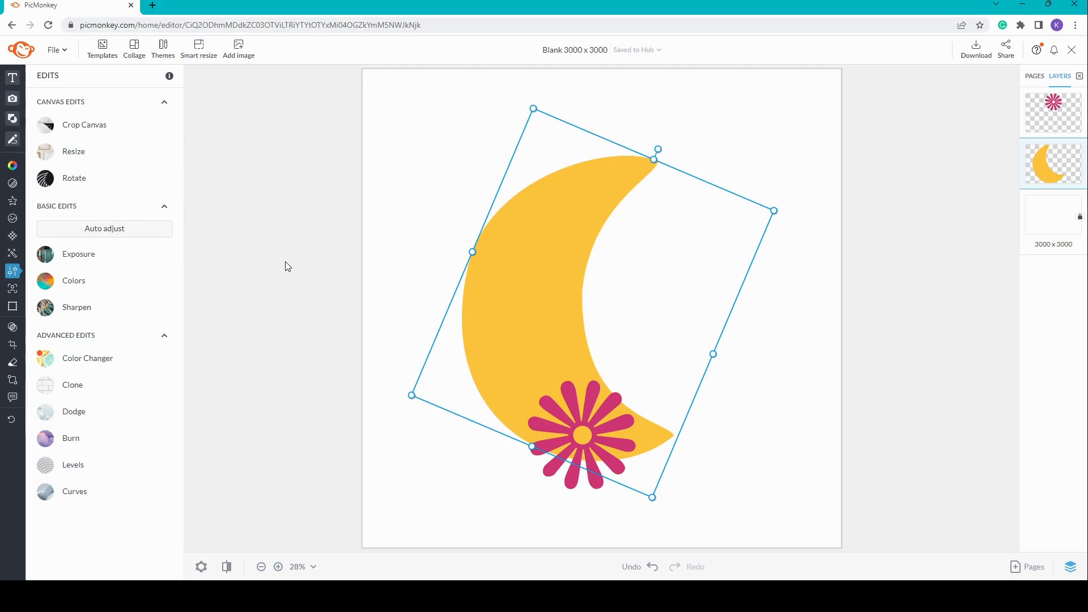
left_click(431, 194)
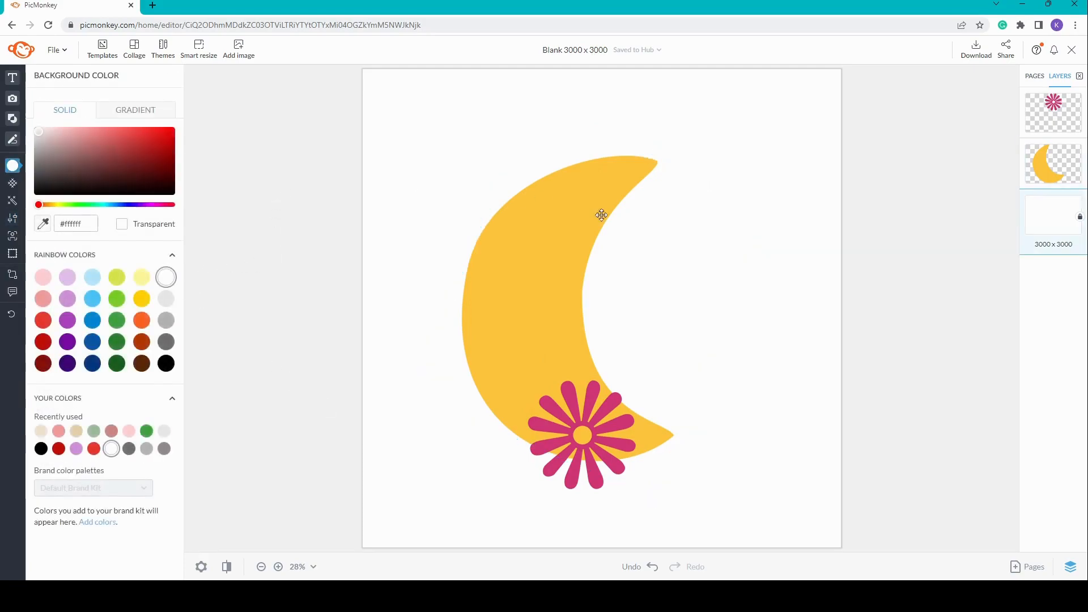
Step: Recolor the flower petals to the recently used pink #f09a99
left_click(603, 410)
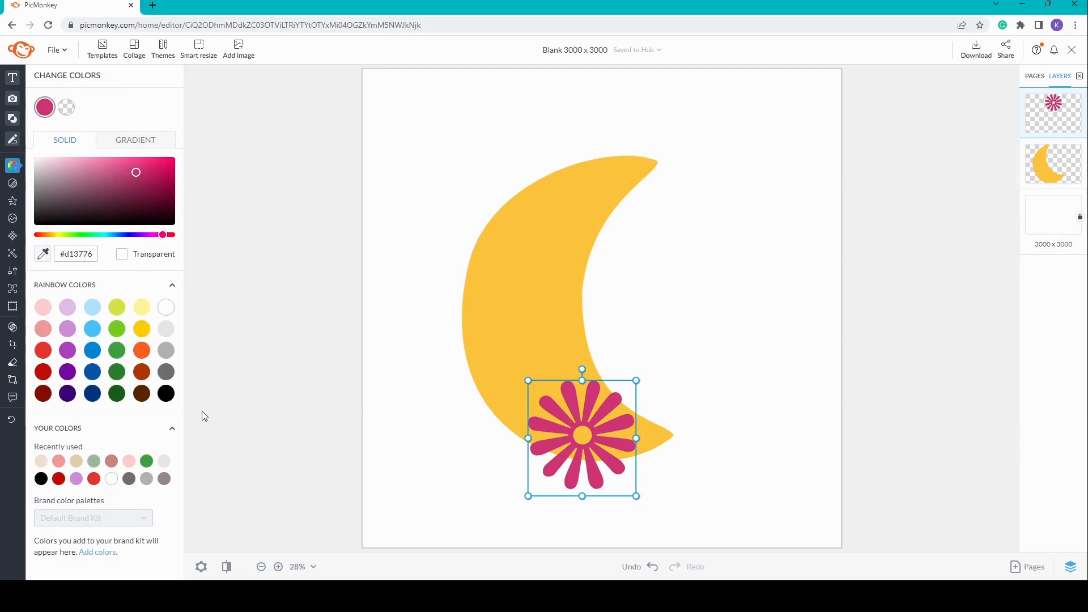
left_click(44, 460)
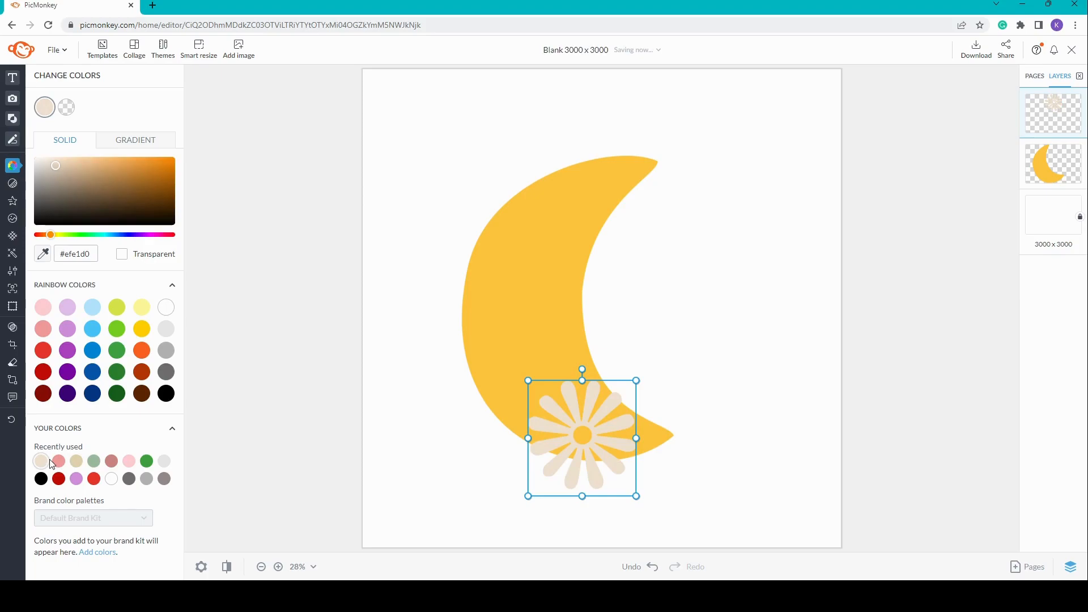
left_click(57, 461)
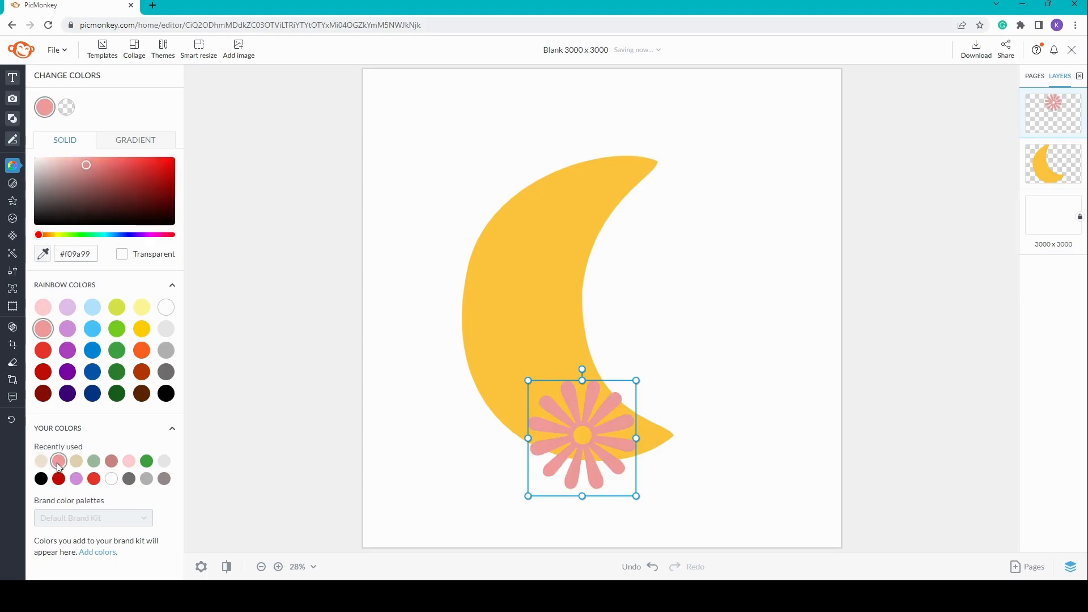
Step: Recolor the crescent moon to the recently used beige #efe1d0
left_click(523, 271)
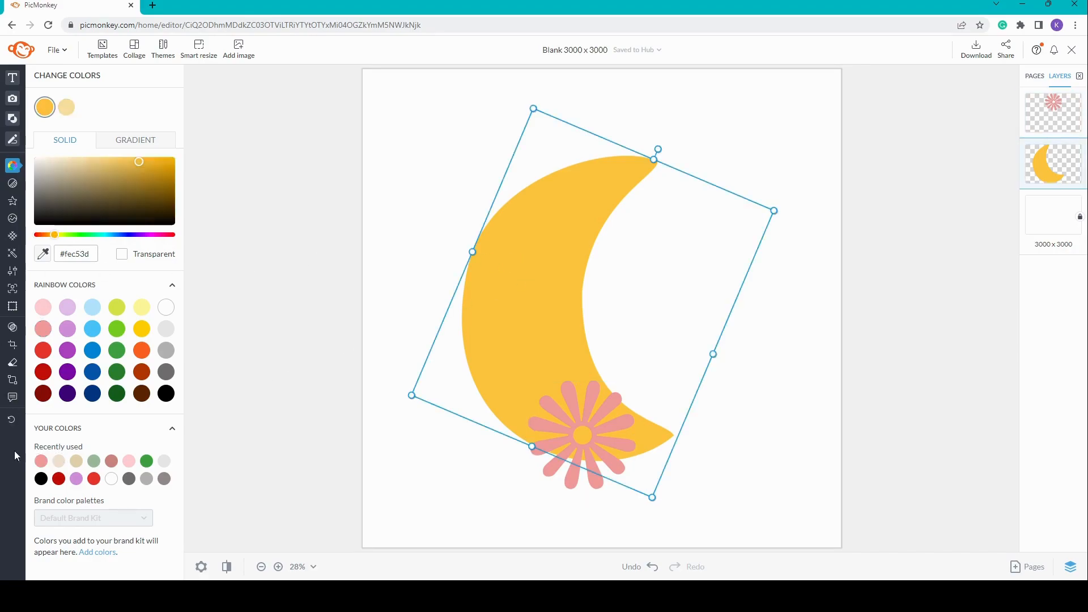
left_click(57, 463)
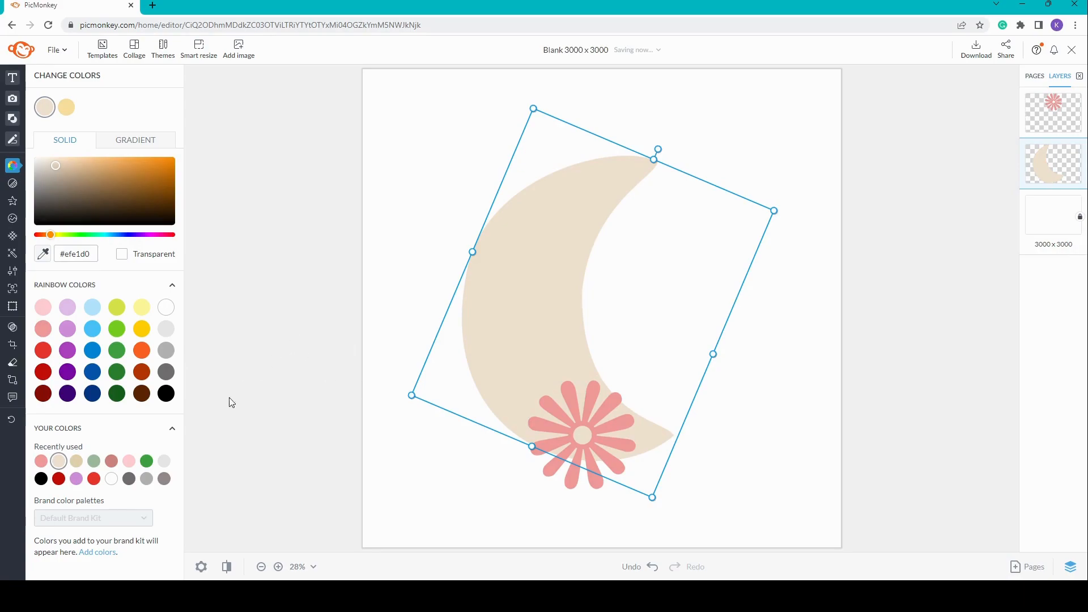
left_click(76, 461)
left_click(59, 462)
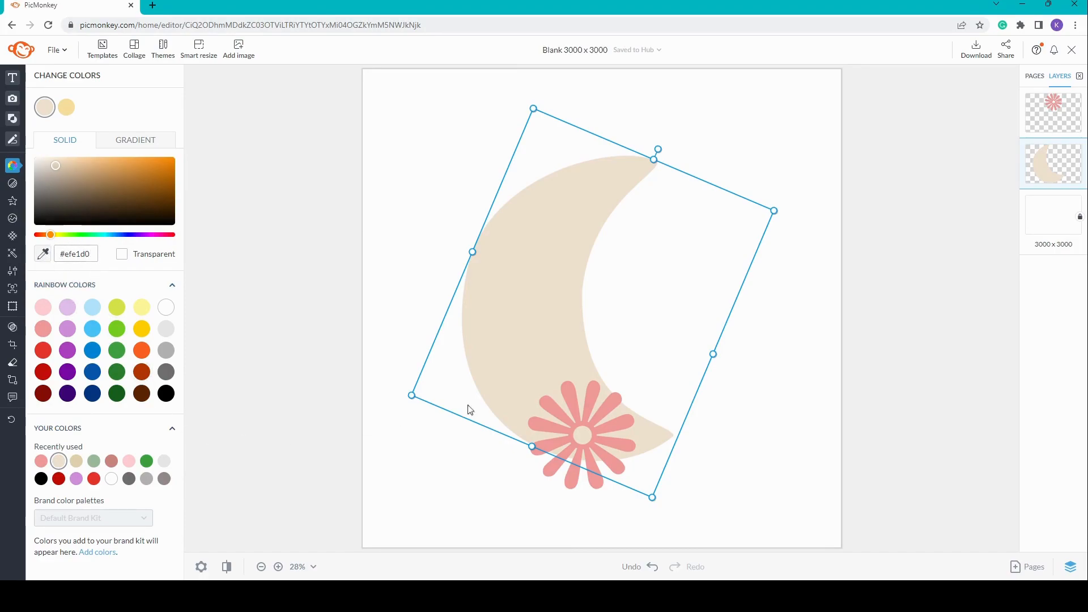
Step: Search the graphics library for "plants" and add the Black Willow Leaf graphic to the canvas
left_click(568, 390)
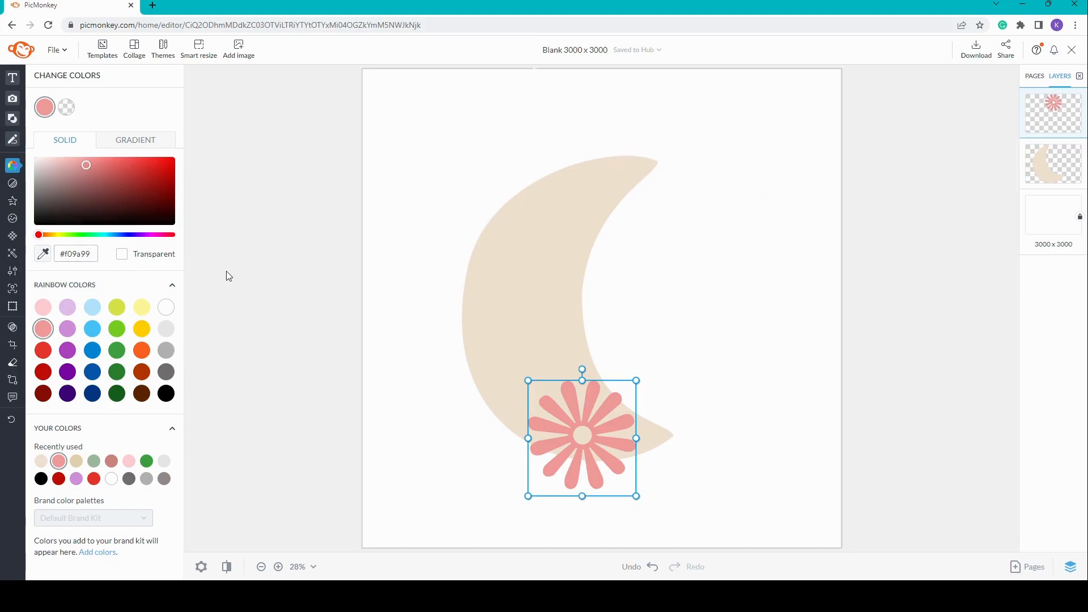
left_click(13, 118)
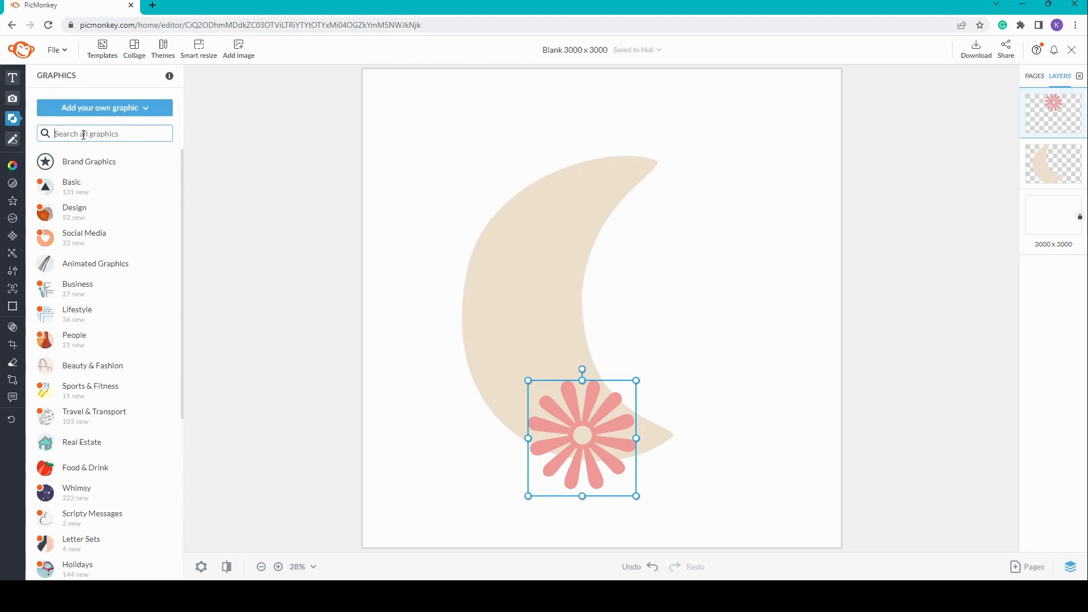
type("plants")
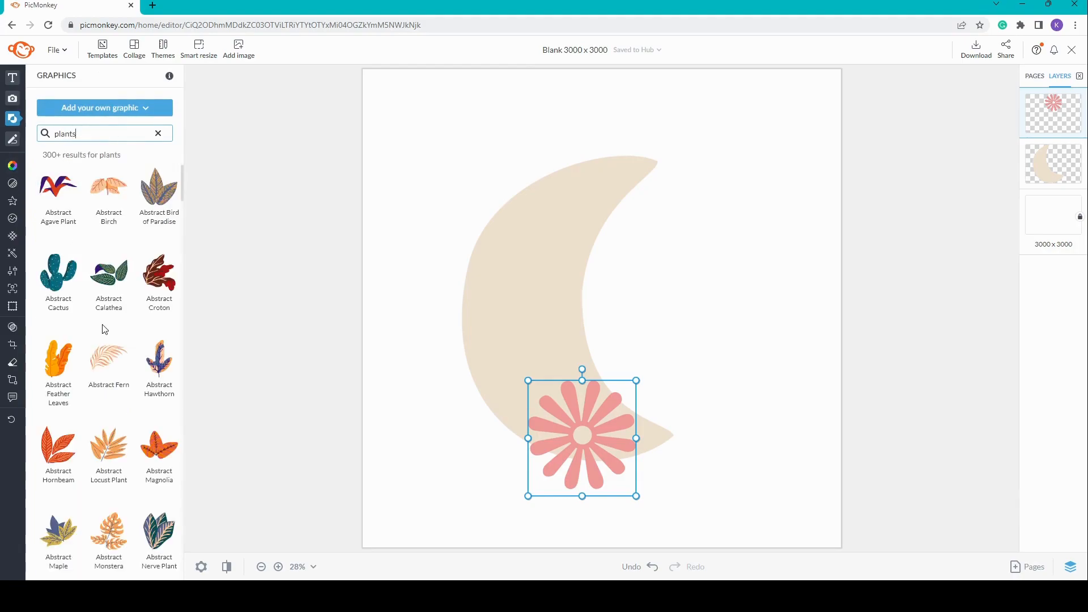
scroll(107, 327, "down", 15)
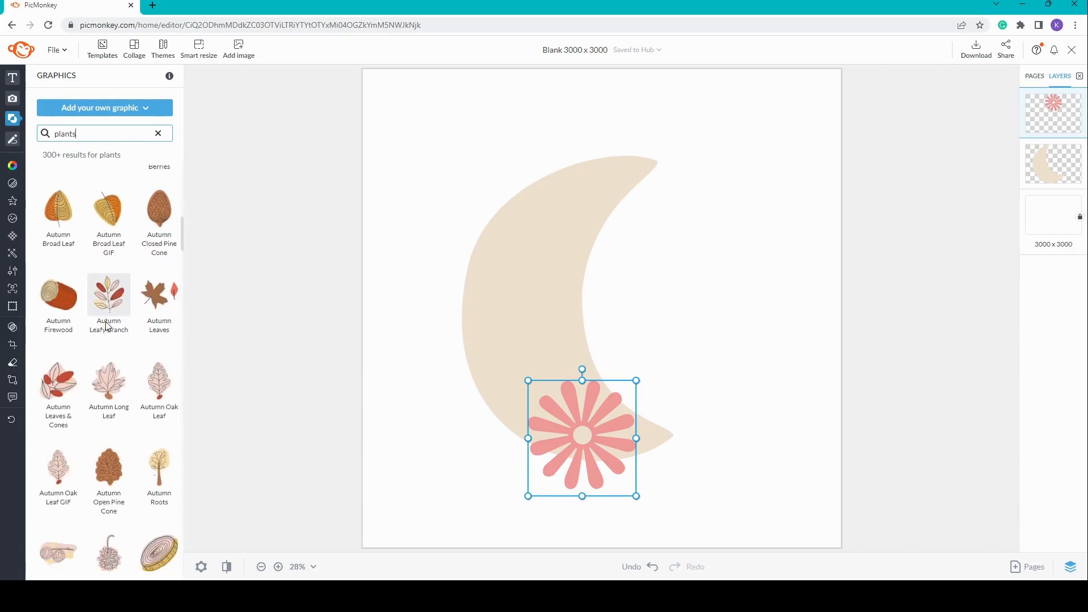
scroll(108, 327, "down", 6)
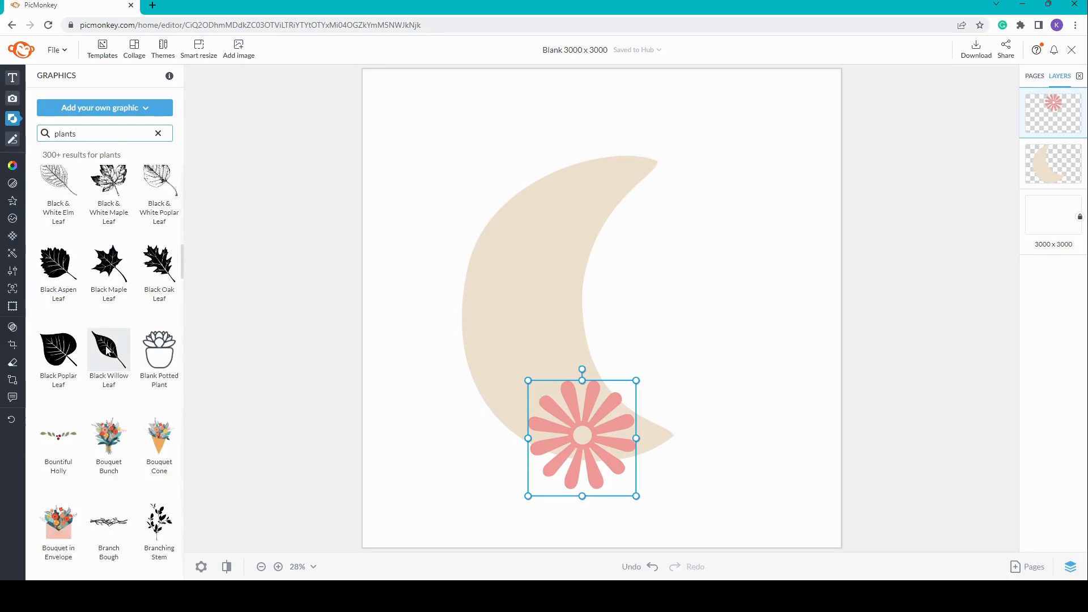
left_click(107, 351)
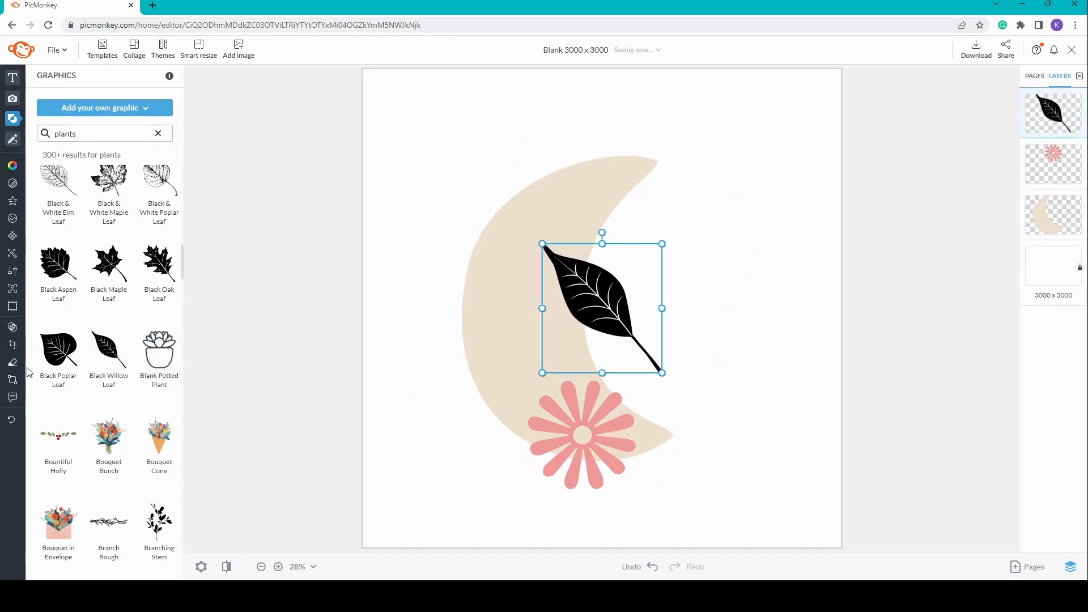
Step: Crop the willow leaf layer to cut off its long stem
left_click(13, 346)
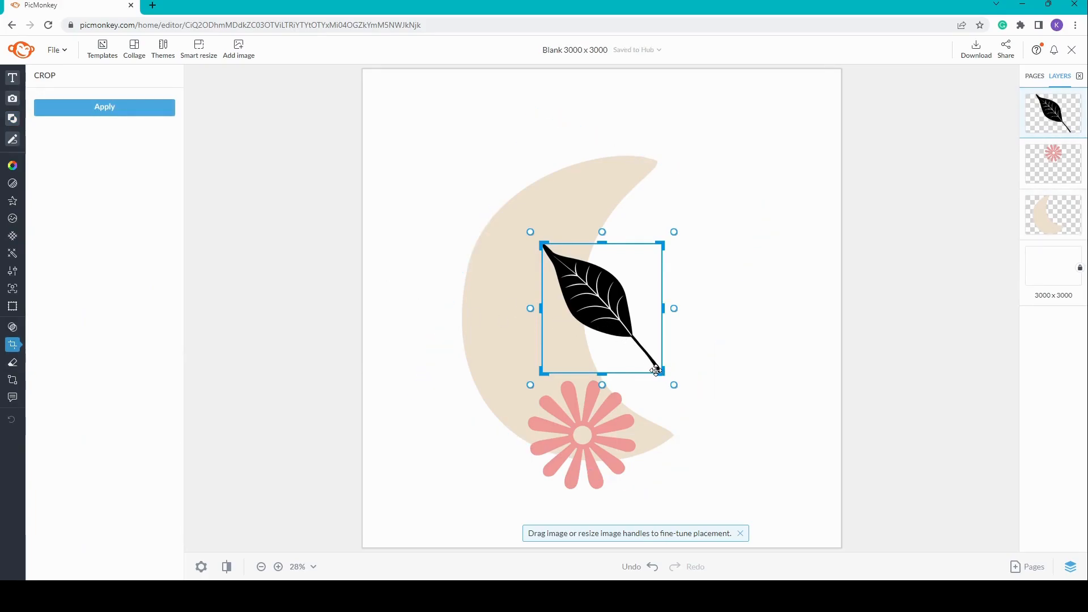
left_click_drag(659, 371, 635, 332)
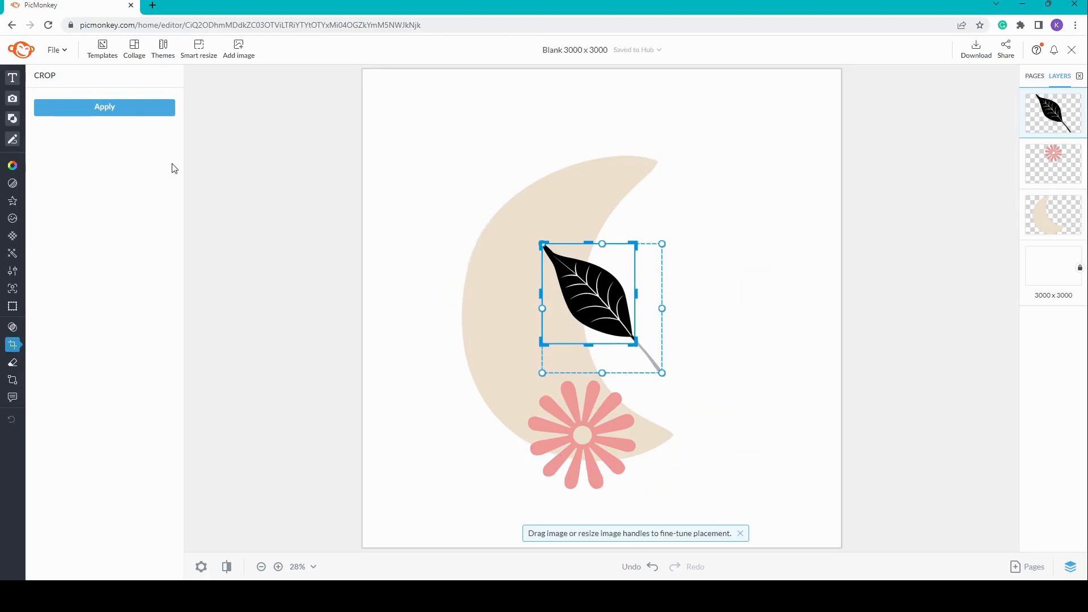
left_click(124, 107)
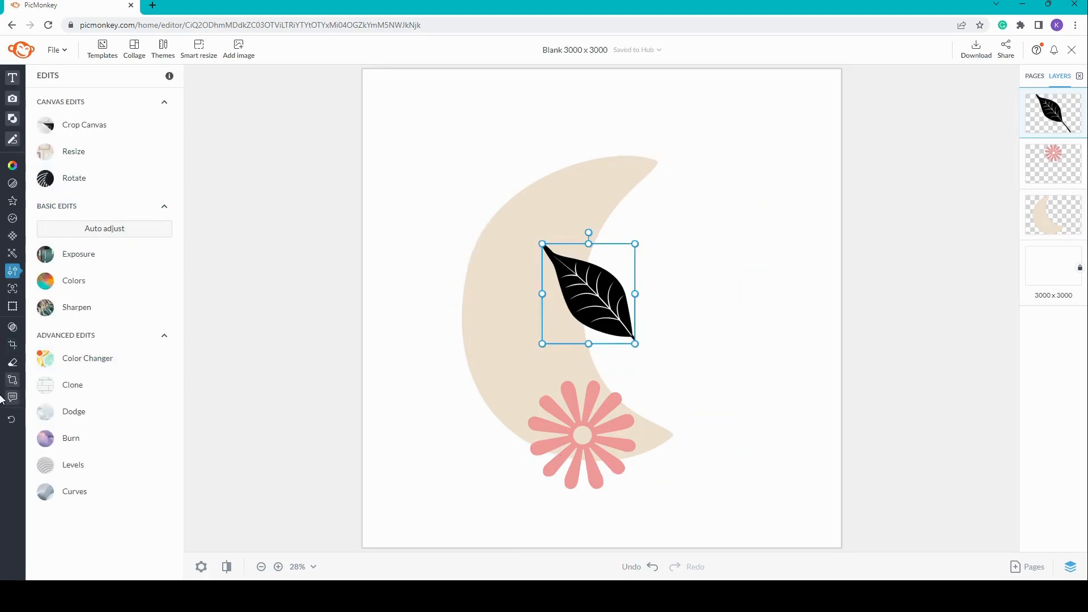
Step: Recolor the leaf to the recently used sage green #9cba9d
mouse_move(4, 371)
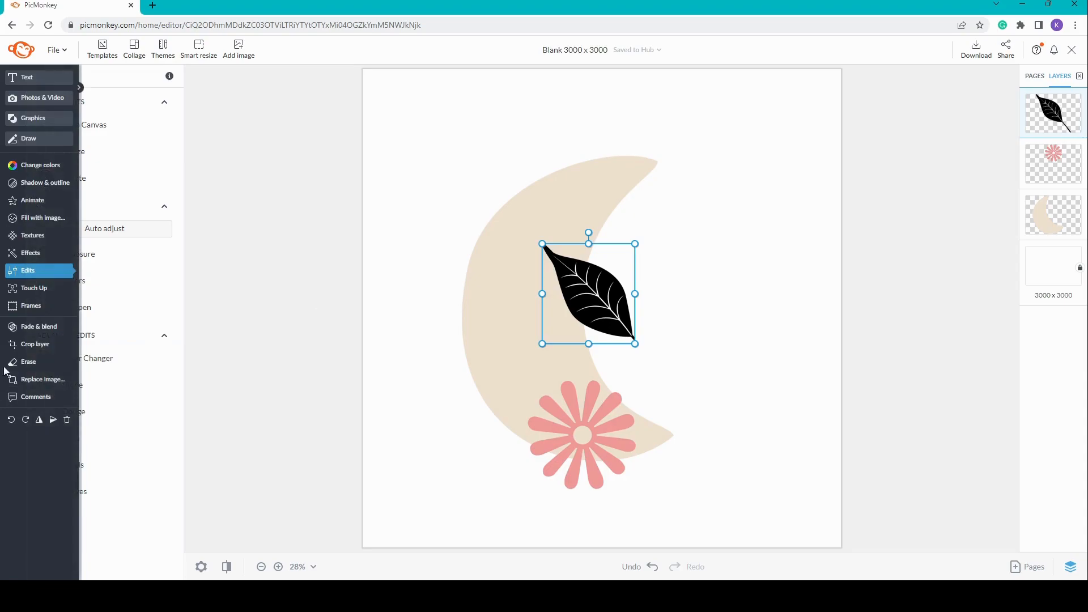
left_click(36, 163)
left_click(111, 461)
left_click(94, 460)
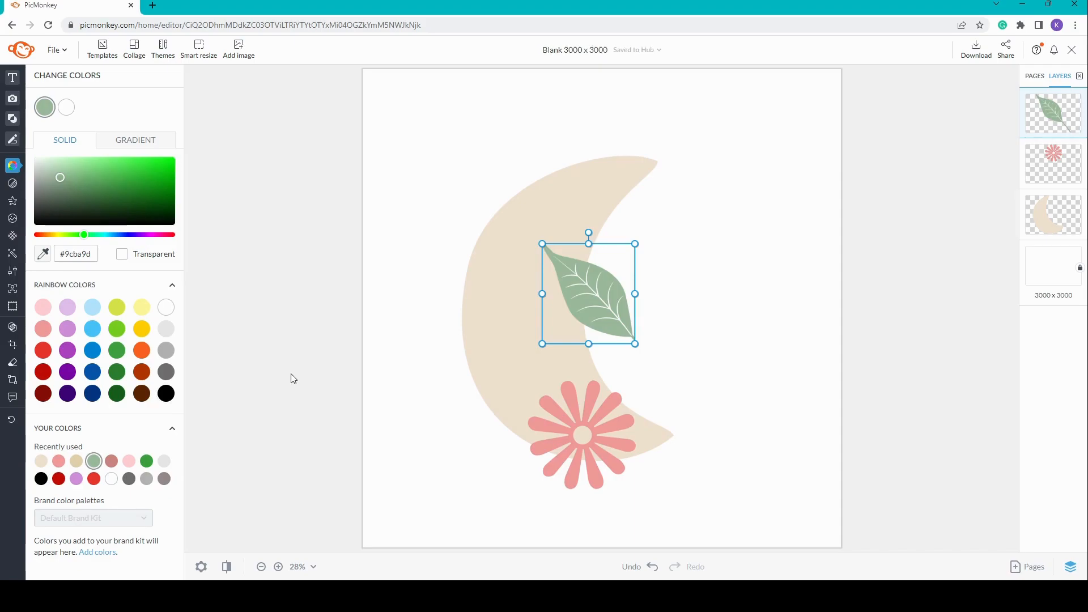
Step: Rotate the leaf and place it at the flower's lower left, pointing outward with its base at the flower's center
left_click_drag(587, 273, 527, 393)
left_click_drag(528, 352, 480, 394)
left_click_drag(543, 413, 533, 442)
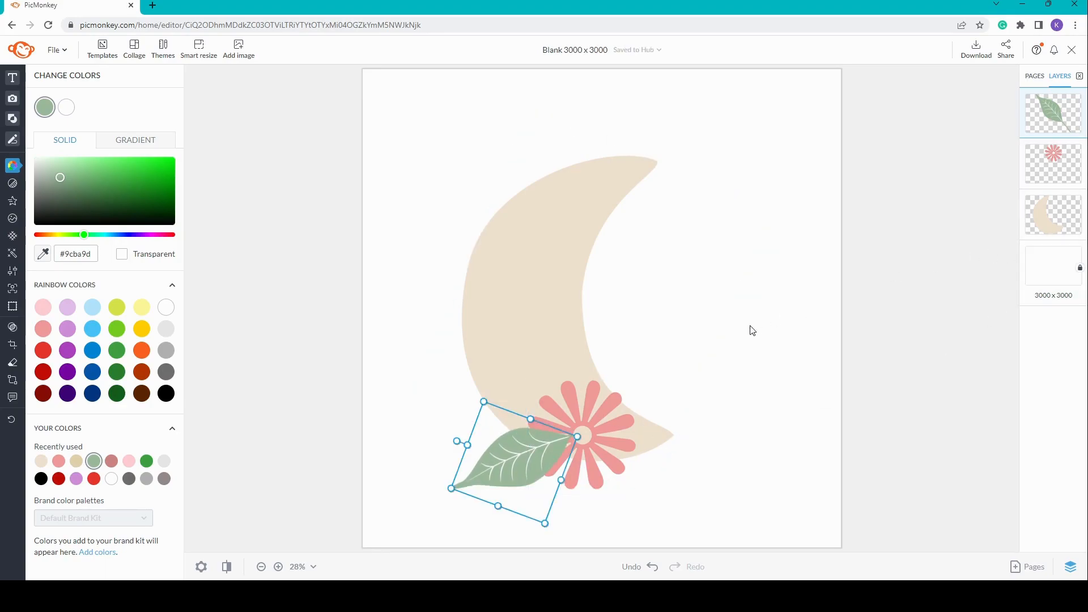
Step: Duplicate the leaf and rotate the copy so it points outward from the right side of the flower
key("ctrl+d")
left_click_drag(522, 468, 650, 435)
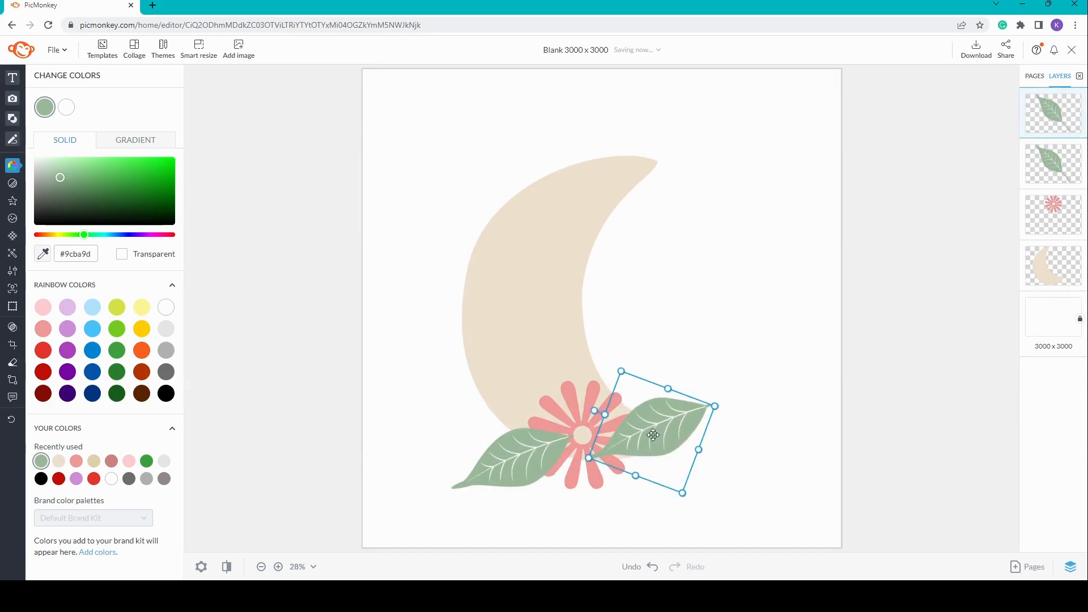
left_click_drag(594, 413, 709, 476)
left_click_drag(629, 435, 636, 432)
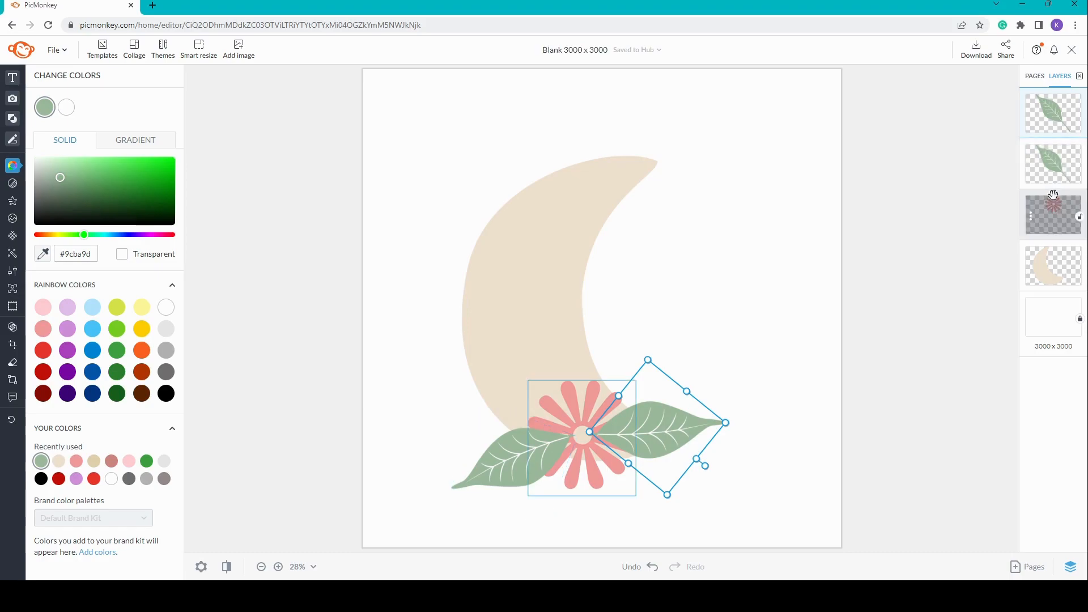
Step: Move the flower layer above both leaf layers
left_click_drag(1050, 219, 1052, 113)
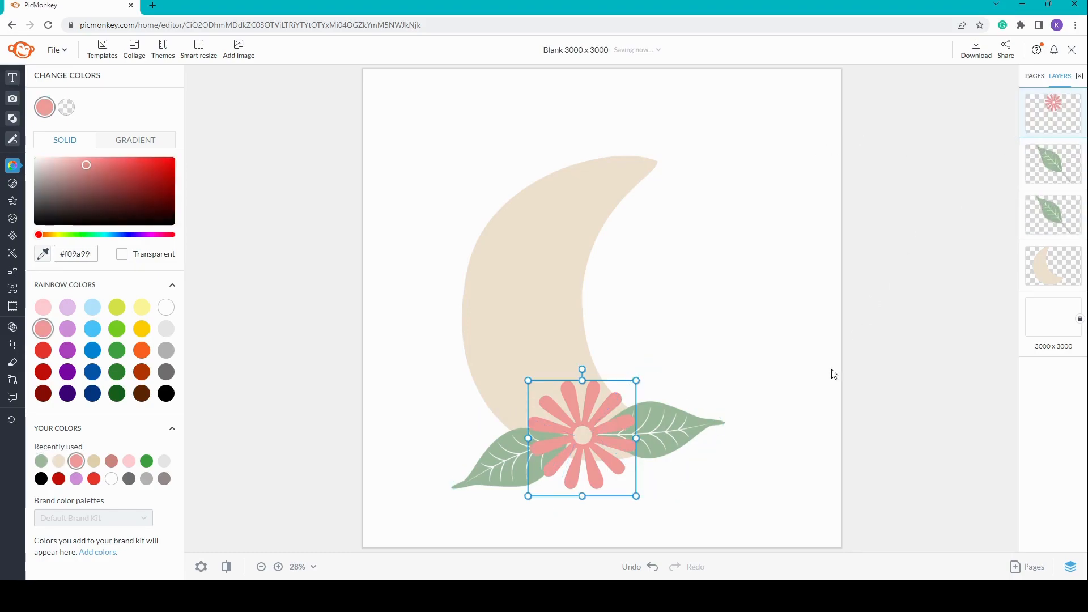
left_click(481, 484)
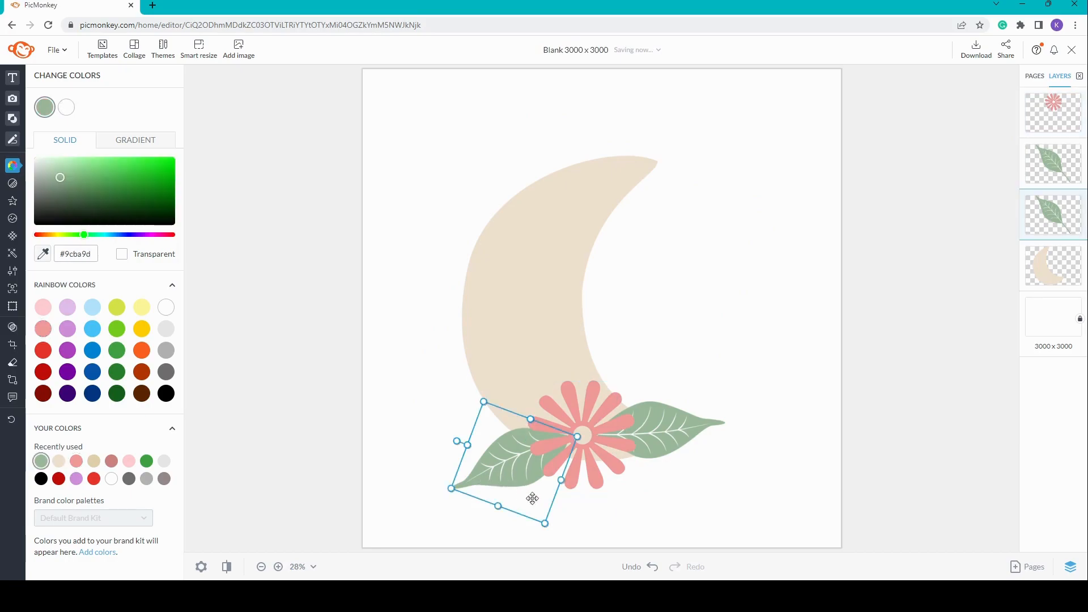
left_click(413, 437)
Step: Erase the end of the left leaf that overlaps the flower's center, using a round eraser of size 93
scroll(564, 434, "up", 5)
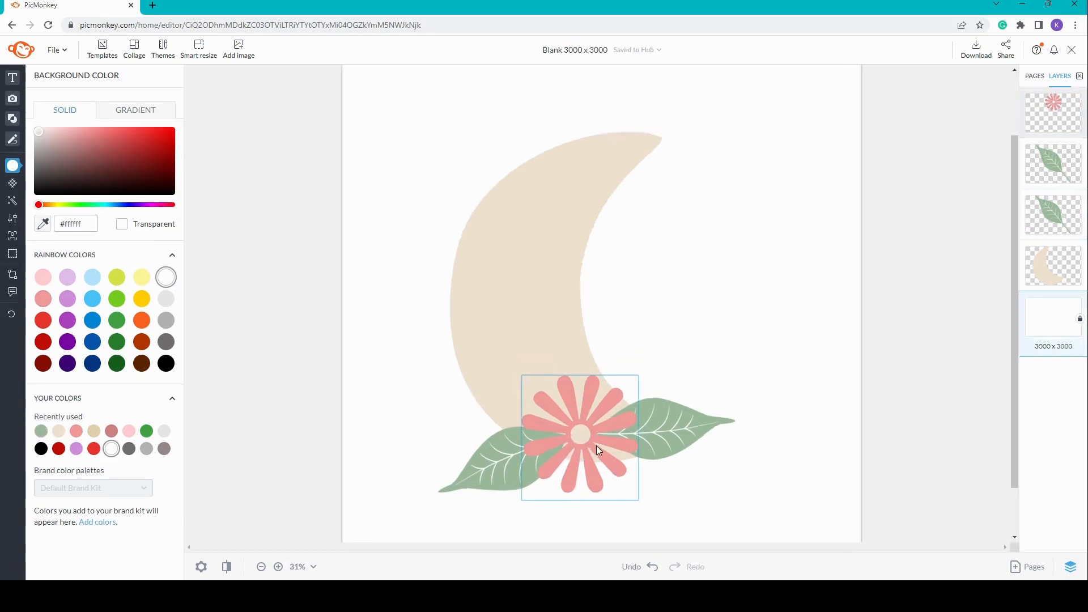
scroll(567, 477, "up", 2)
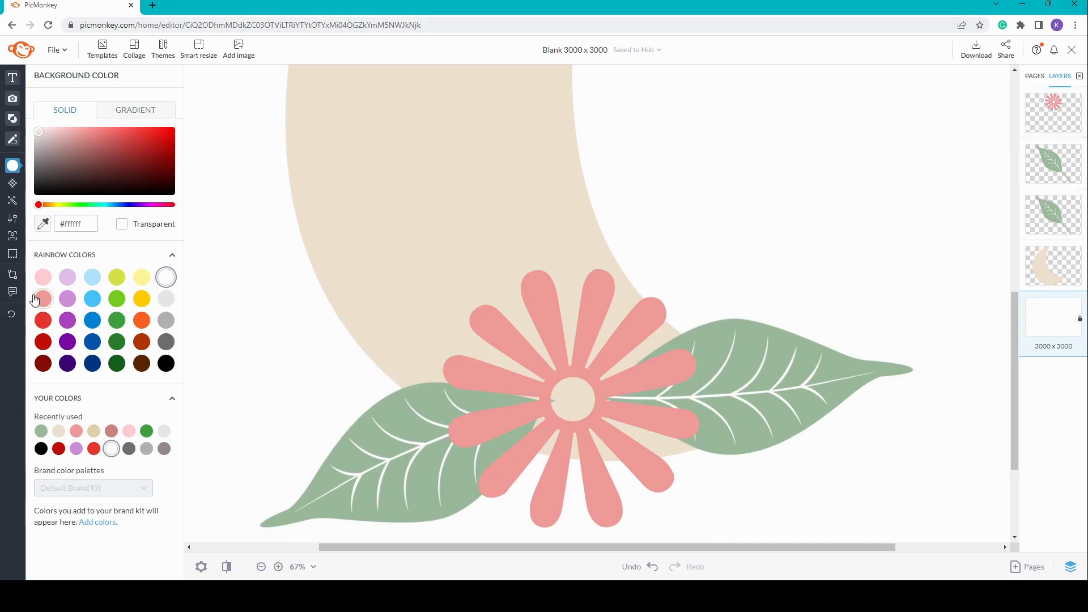
left_click(335, 487)
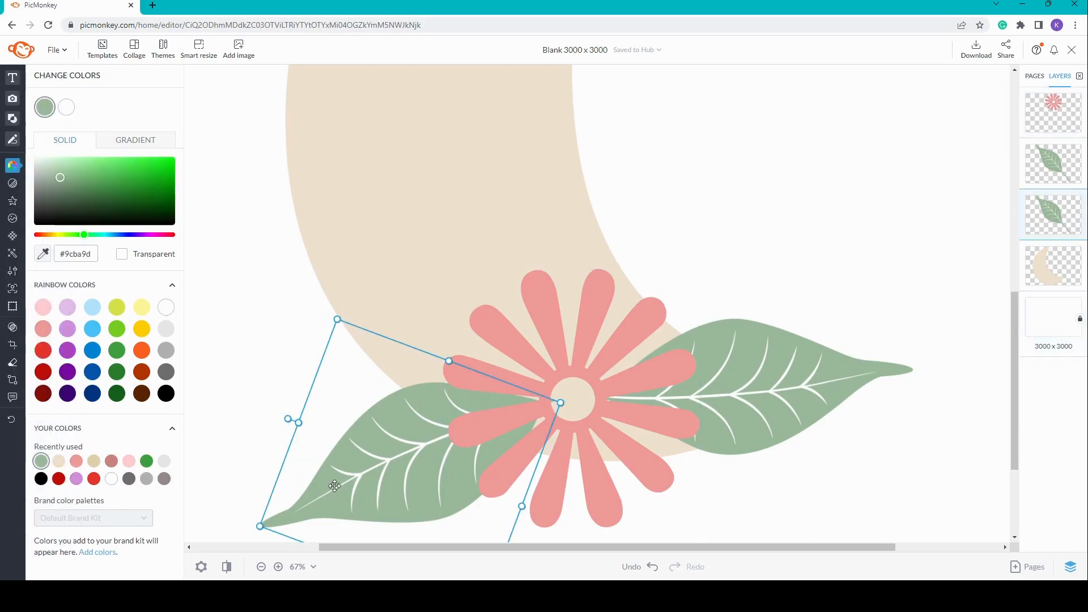
left_click(13, 362)
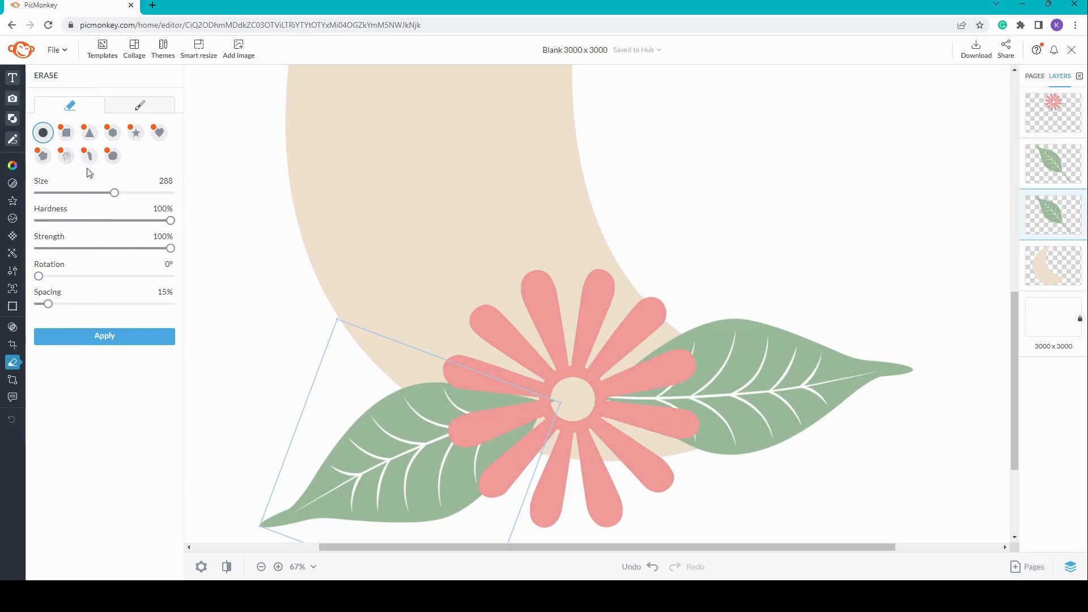
left_click_drag(116, 194, 63, 194)
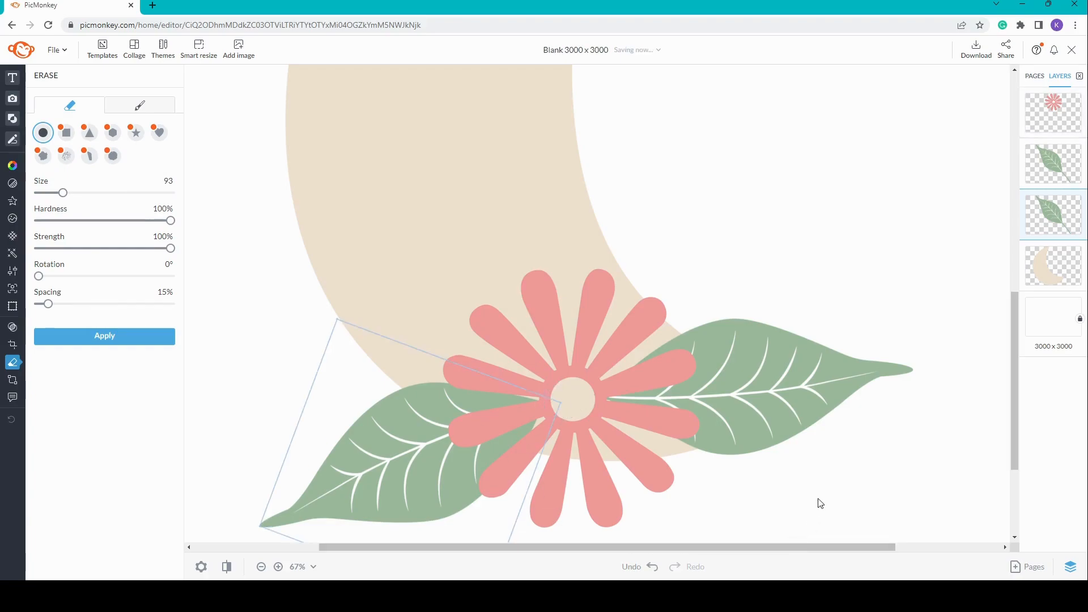
left_click(97, 338)
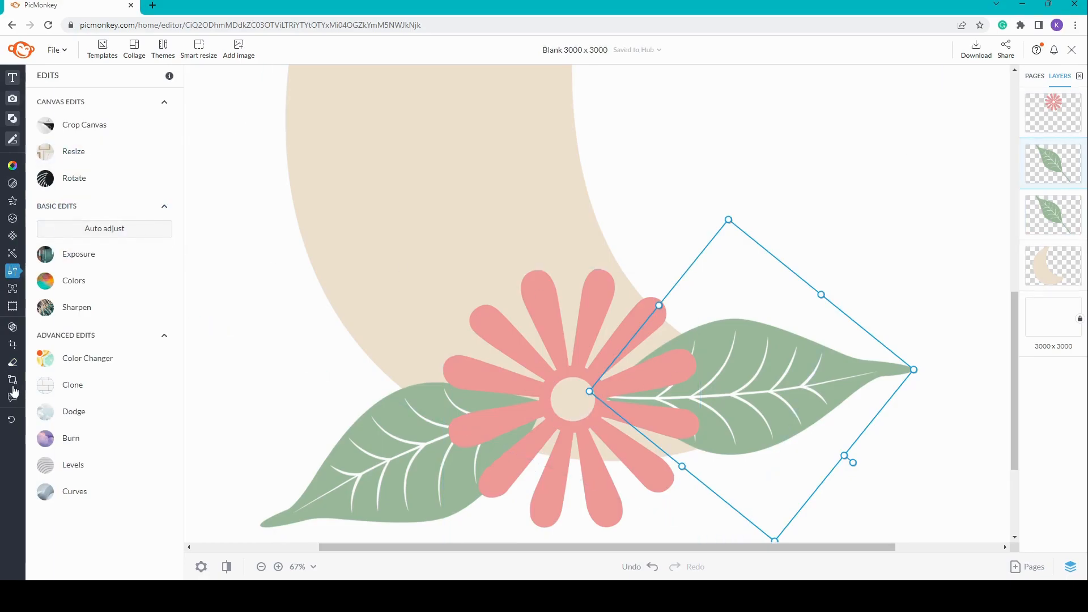
Step: Erase the end of the right leaf that overlaps the flower's center with the same size 93 eraser
left_click(15, 369)
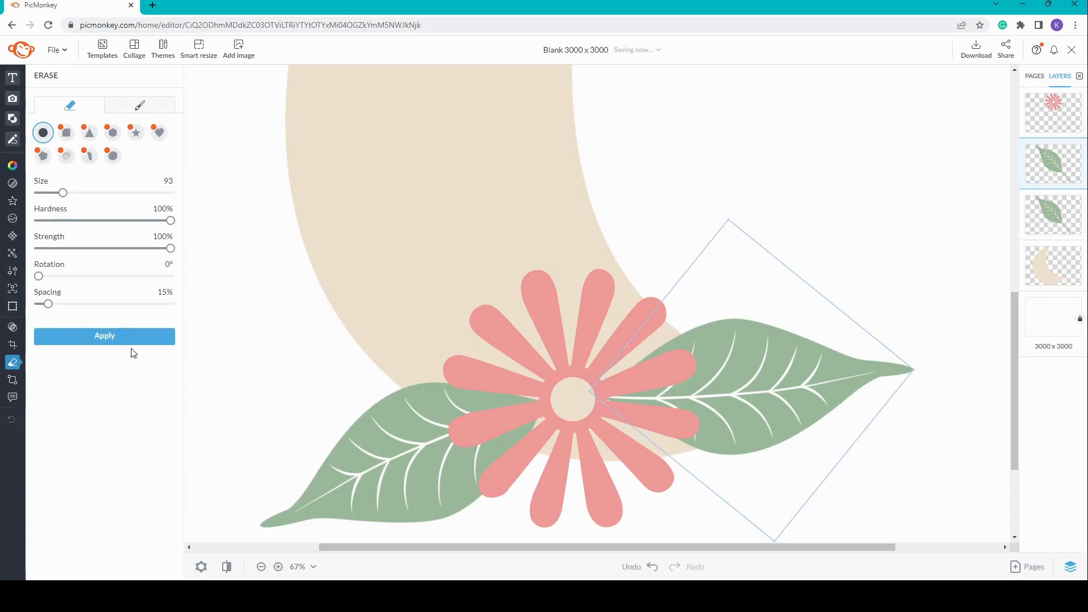
left_click(113, 337)
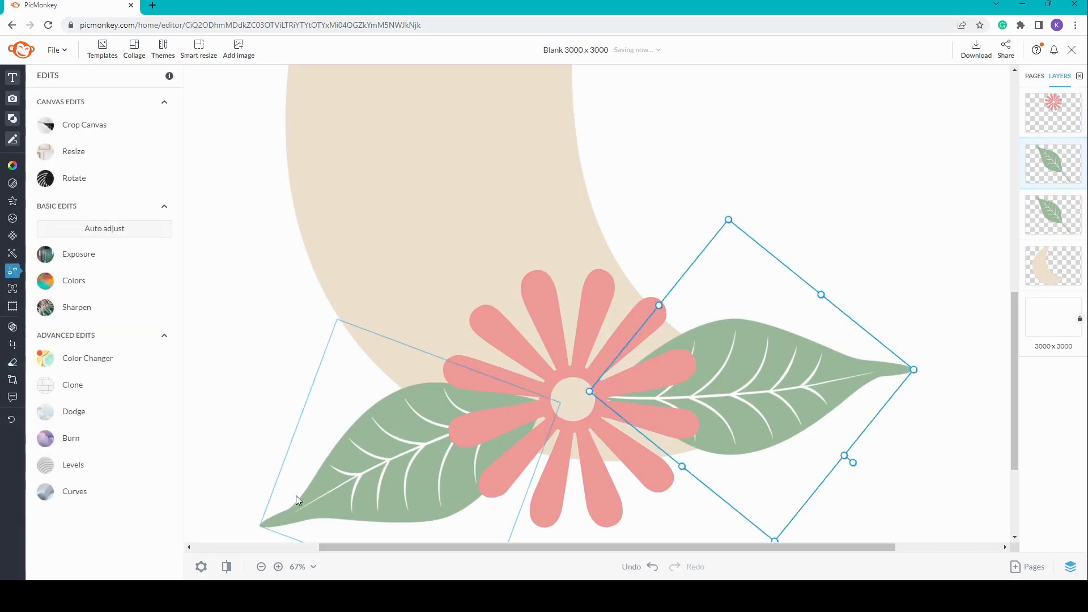
left_click(245, 376)
Step: Group the flower and both leaves into a single layer
left_click(1055, 111)
left_click_drag(1056, 176, 1052, 211)
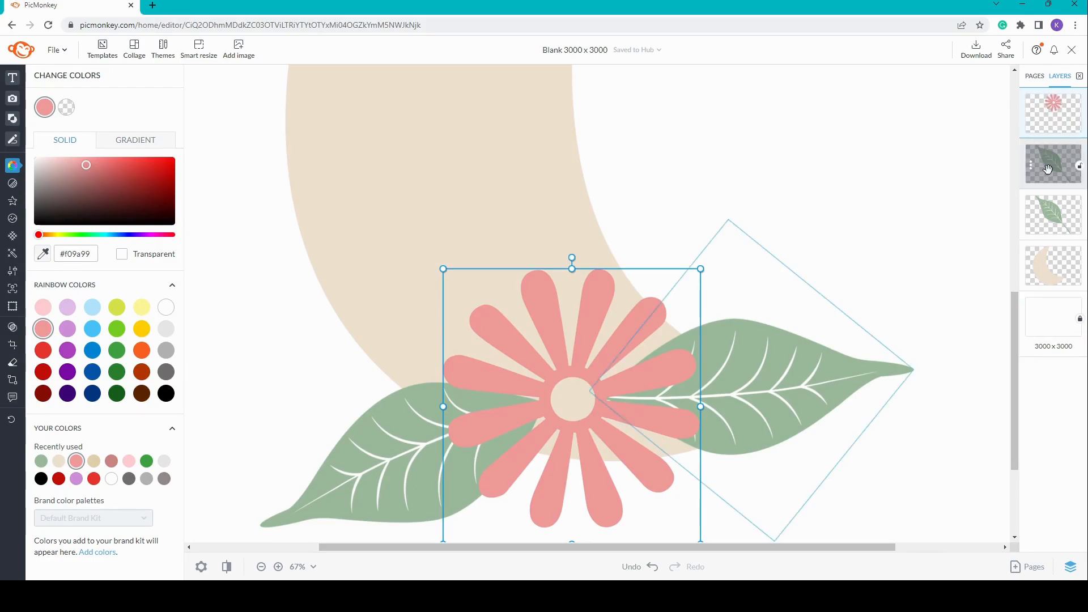
left_click_drag(1048, 162, 1053, 218)
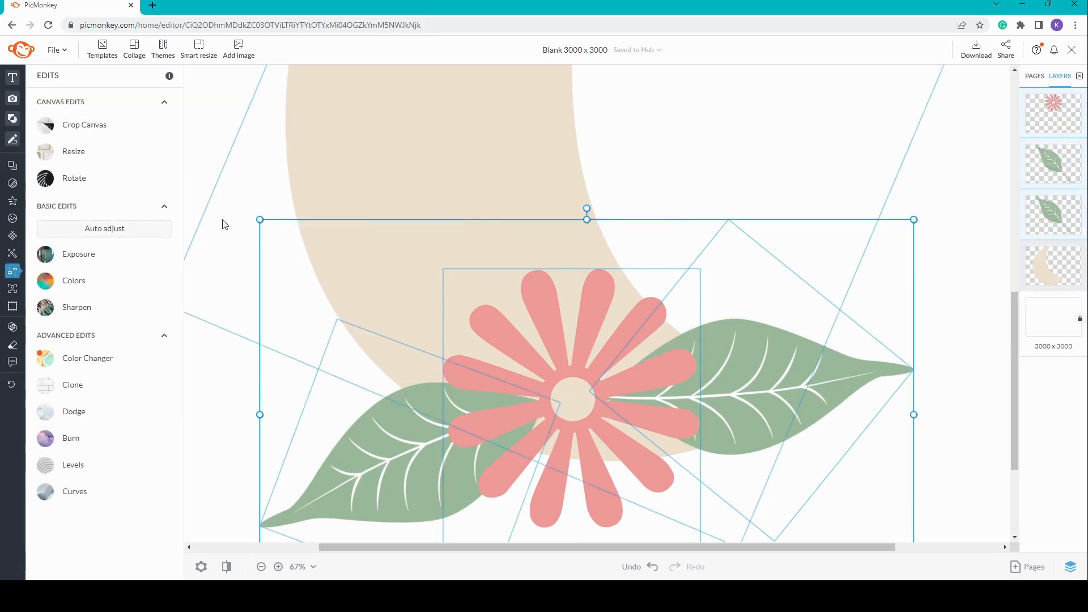
left_click(24, 168)
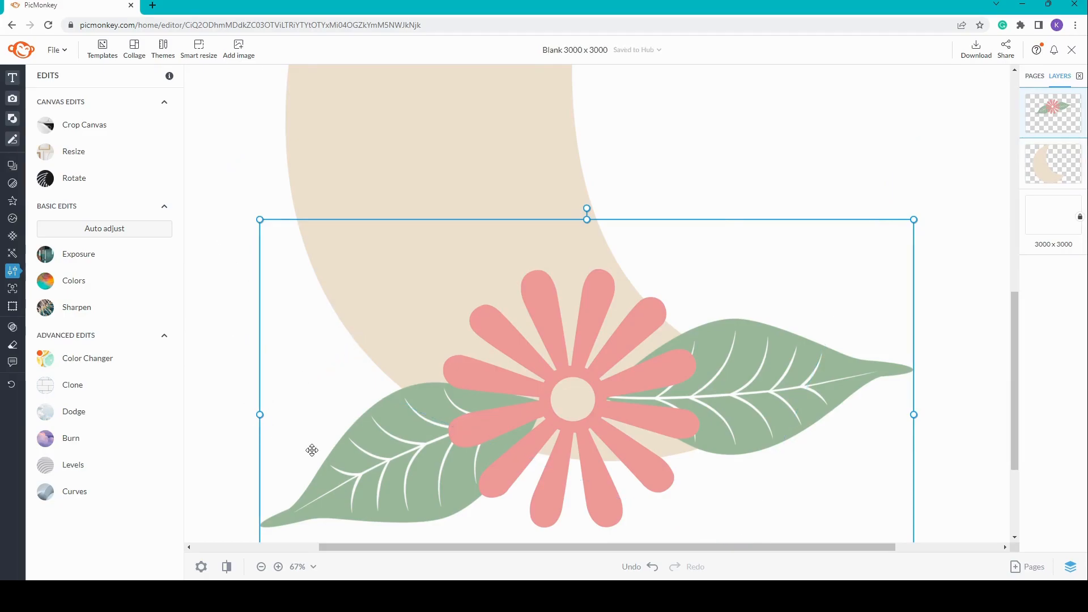
Step: Duplicate the flower group, shrink the copy to about half size and place it at the upper left of the original flower
key("ctrl+d")
left_click_drag(539, 376, 439, 187)
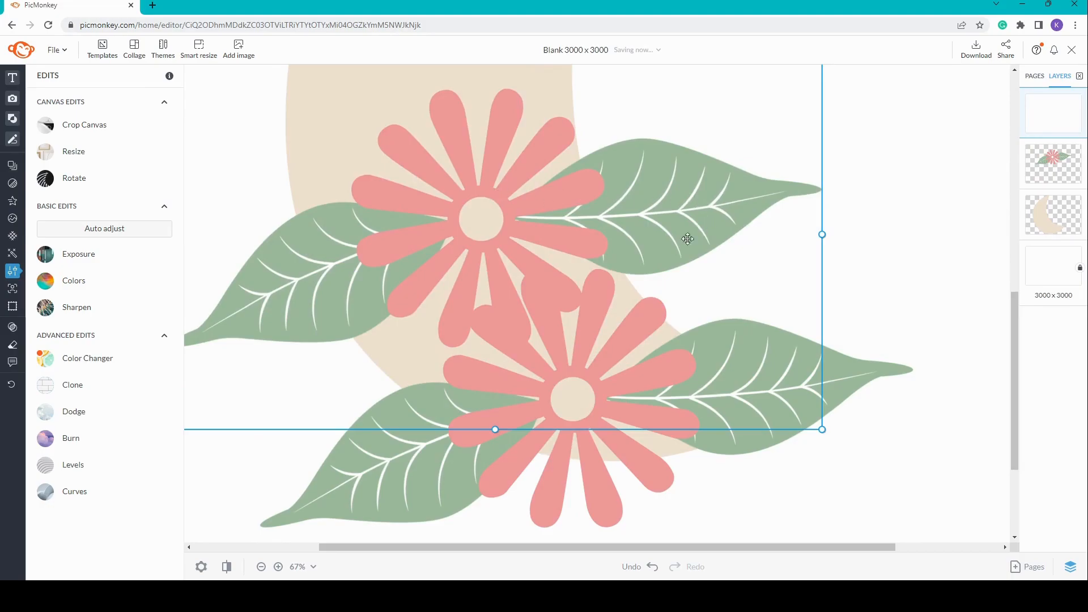
left_click_drag(823, 429, 490, 231)
left_click_drag(326, 142, 362, 364)
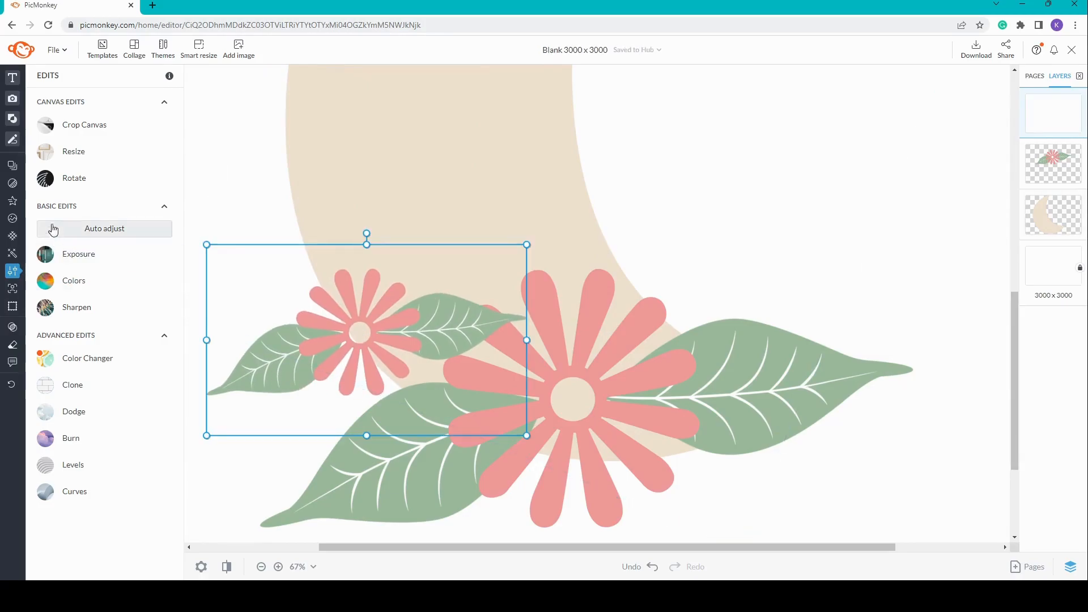
Step: Ungroup the small flower copy, then nudge its left leaf and rotate it to point slightly further down
left_click(13, 168)
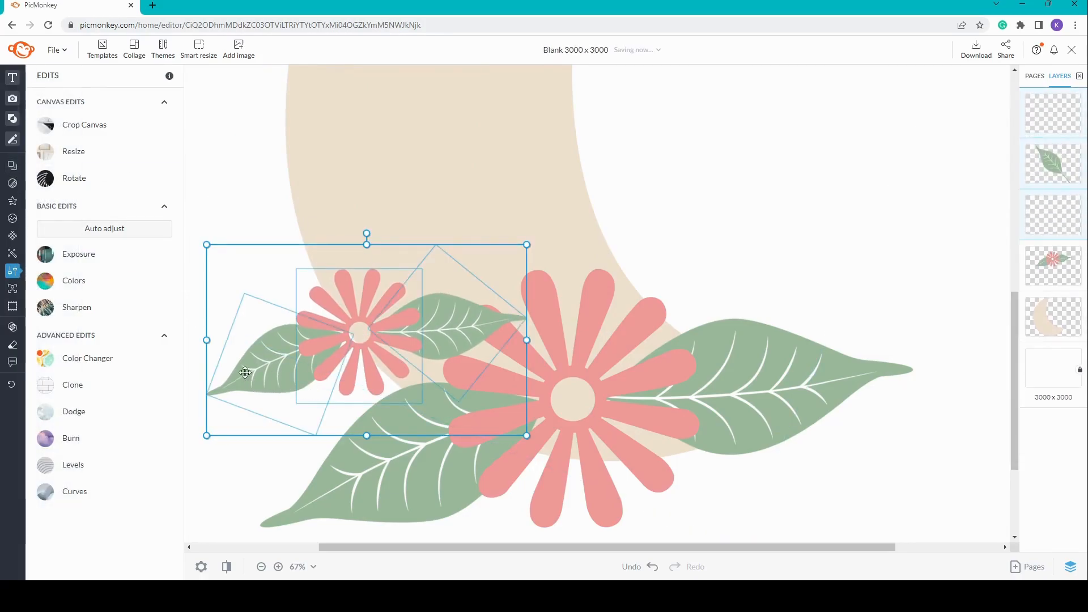
left_click(207, 165)
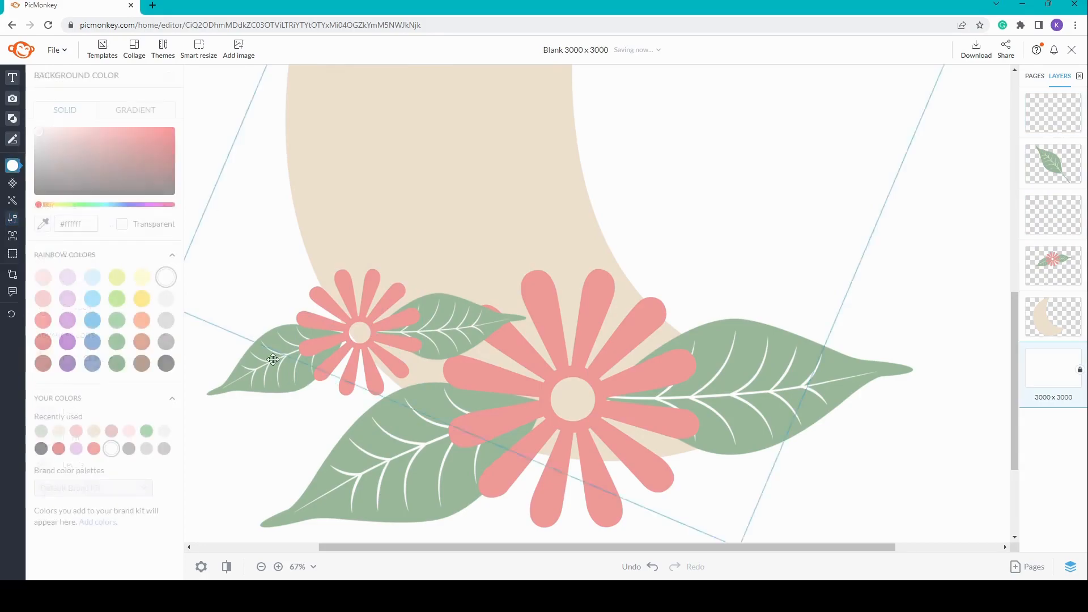
left_click(266, 377)
left_click_drag(266, 377, 270, 382)
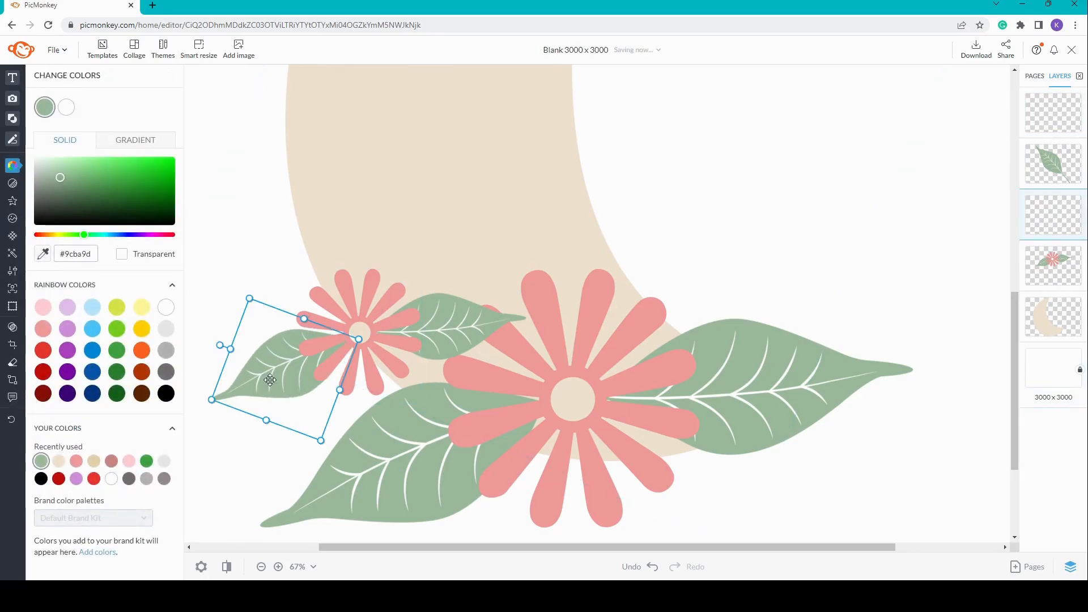
left_click_drag(219, 345, 217, 354)
Step: Rotate and move the small flower's right leaf so it points up and to the right onto the moon
left_click(444, 339)
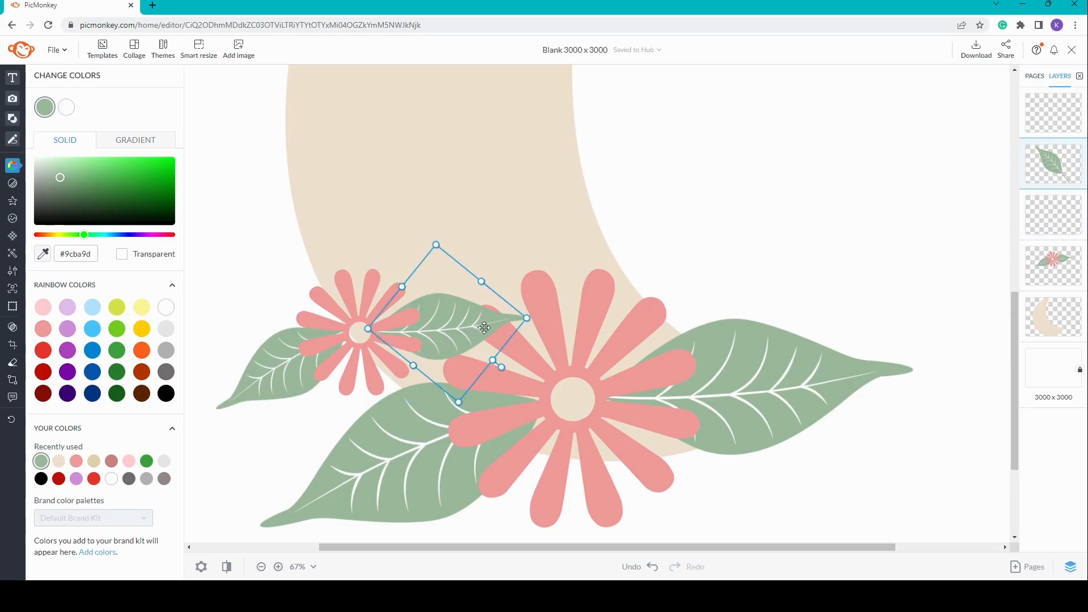
left_click_drag(501, 365, 486, 386)
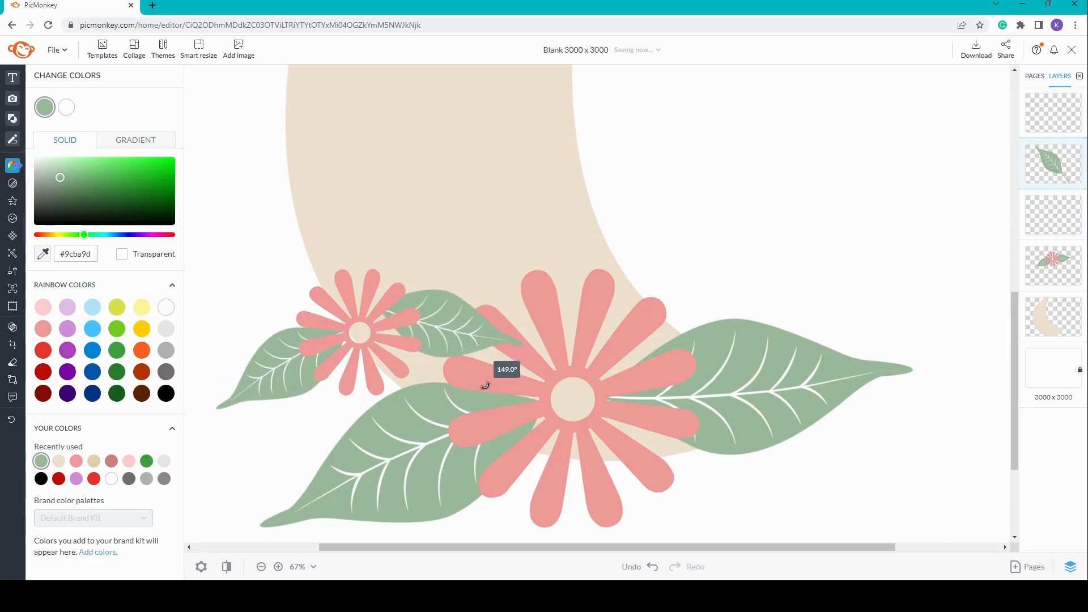
left_click_drag(458, 335, 454, 364)
left_click_drag(479, 414, 441, 294)
left_click(266, 374)
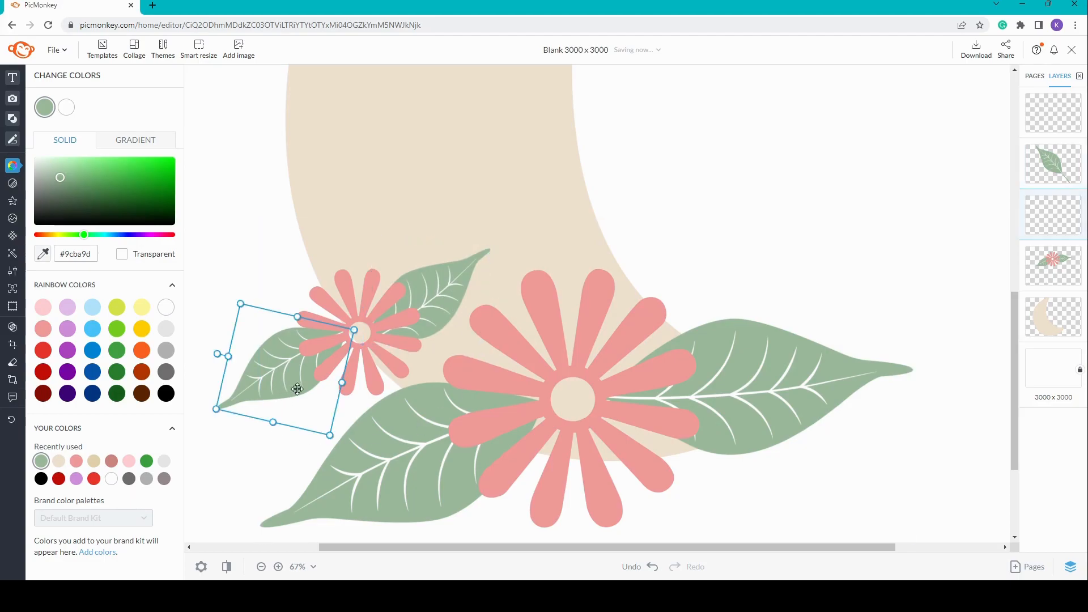
Step: Select the small flower together with both of its leaves and shift them slightly downward
left_click(370, 374)
left_click(450, 291)
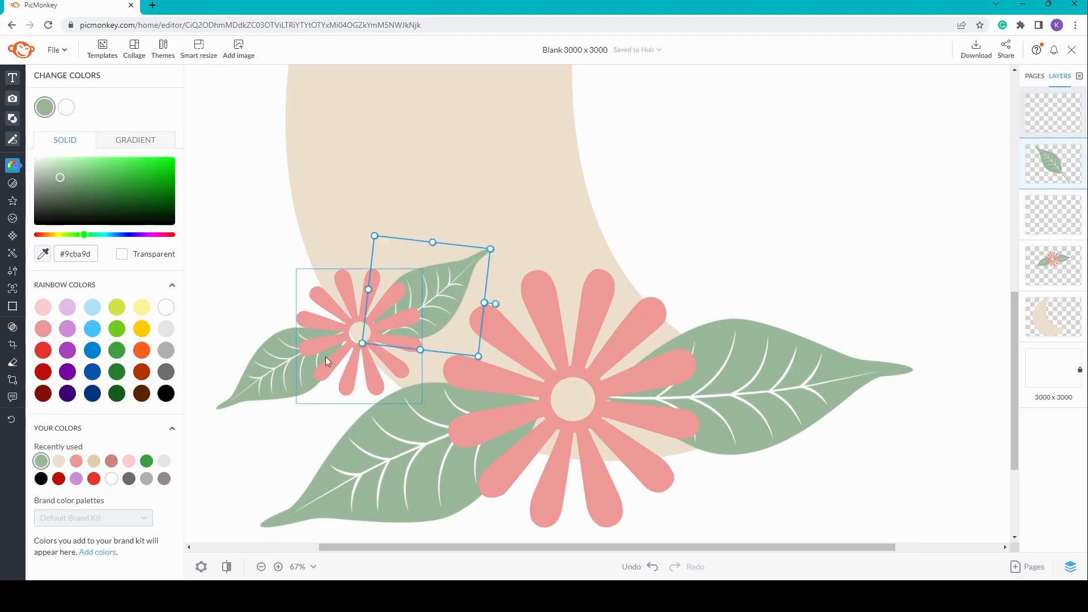
left_click(250, 392)
left_click(337, 378, "shift")
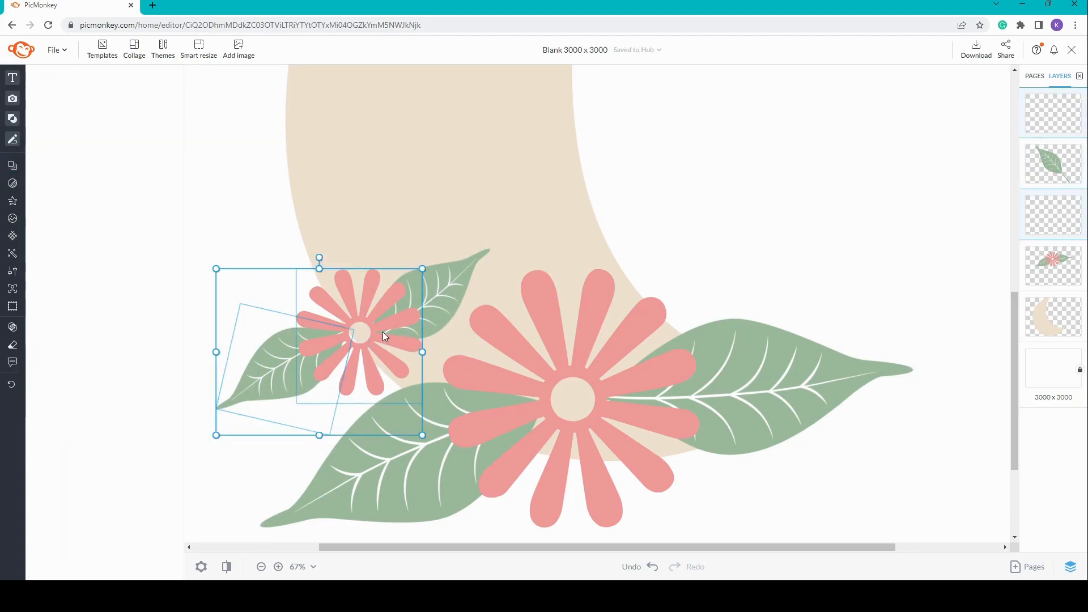
left_click(432, 288, "shift")
left_click_drag(323, 338, 315, 371)
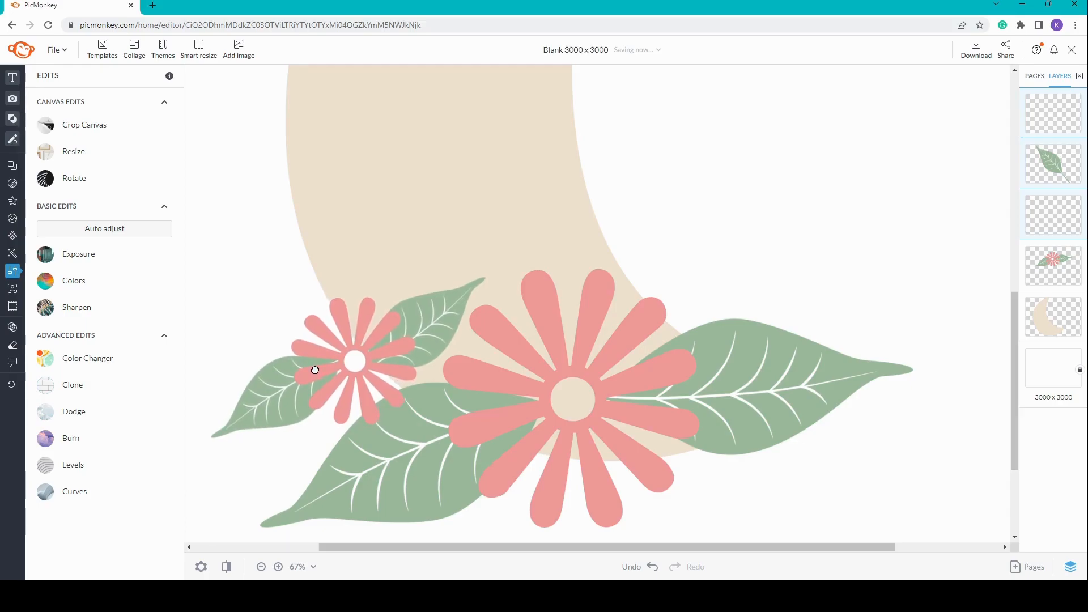
left_click(315, 370)
Step: Enlarge the selected small flower and its leaves to about 1.4 times their size and reposition them beside the large flower
scroll(315, 370, "down", 5)
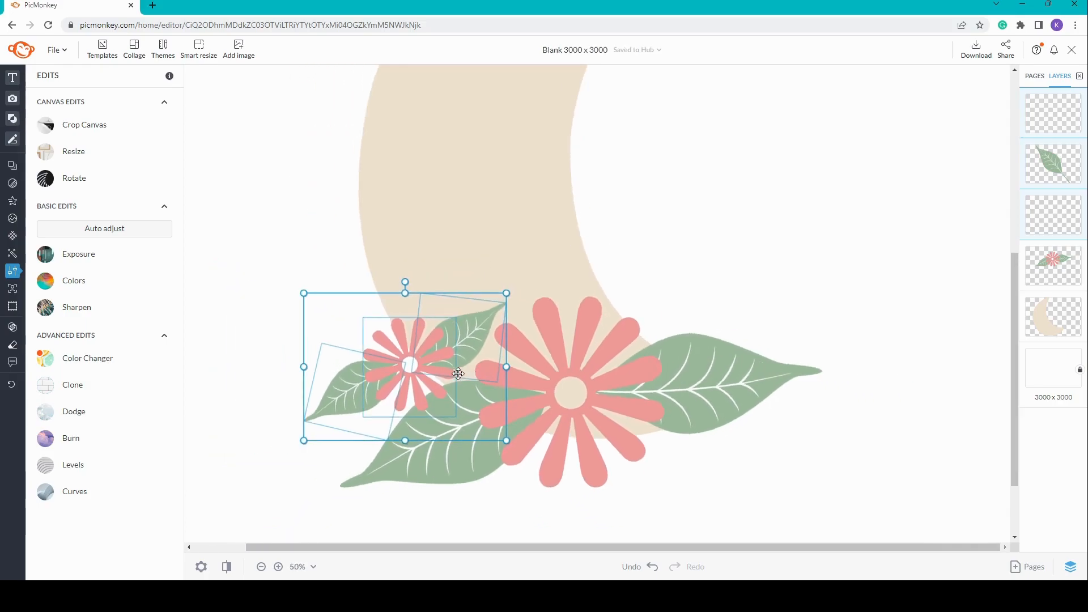
scroll(458, 374, "down", 2)
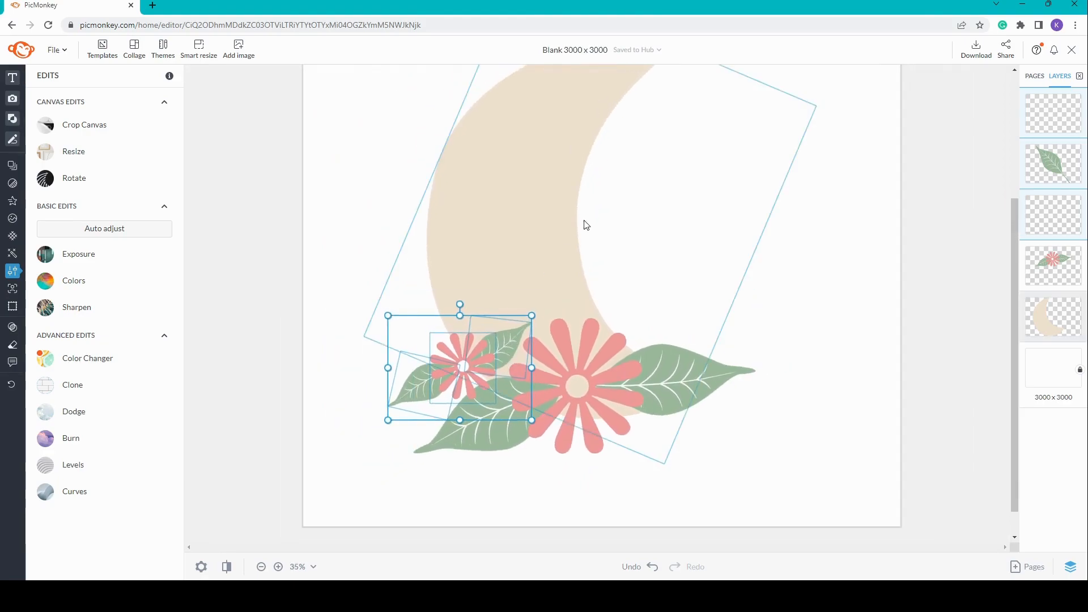
left_click_drag(389, 315, 327, 271)
mouse_move(435, 348)
left_mouse_down()
mouse_move(455, 348)
mouse_move(450, 361)
left_mouse_up()
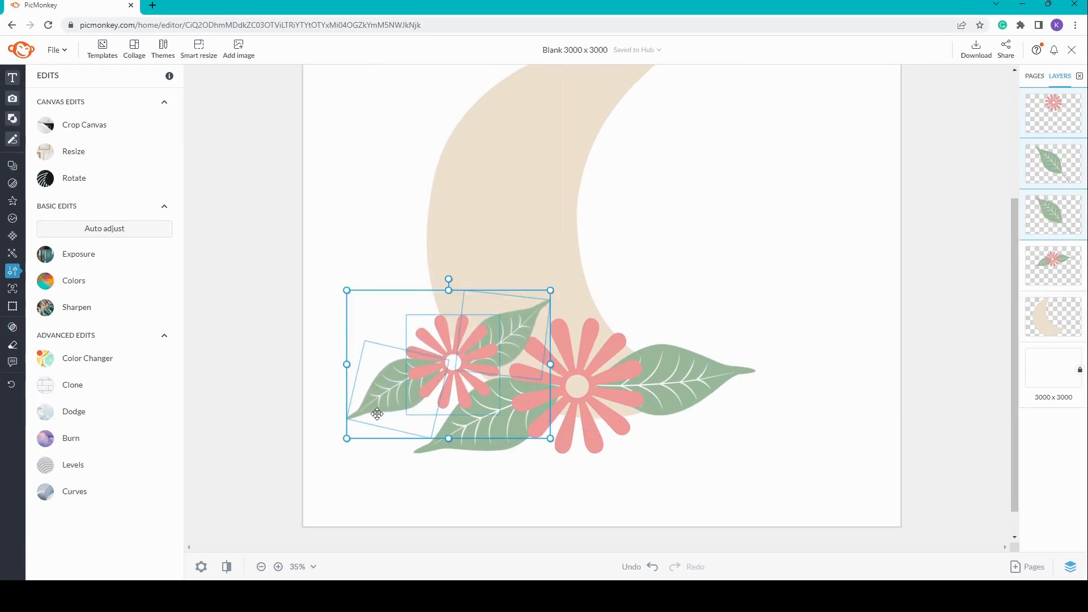
Step: Rotate and move the small flower's left leaf so it points more steeply down and to the left
left_click(386, 481)
left_click(383, 399)
left_click_drag(382, 399, 353, 412)
Step: Ungroup the large flower, then move and rotate its left leaf to point further down
left_click(518, 482)
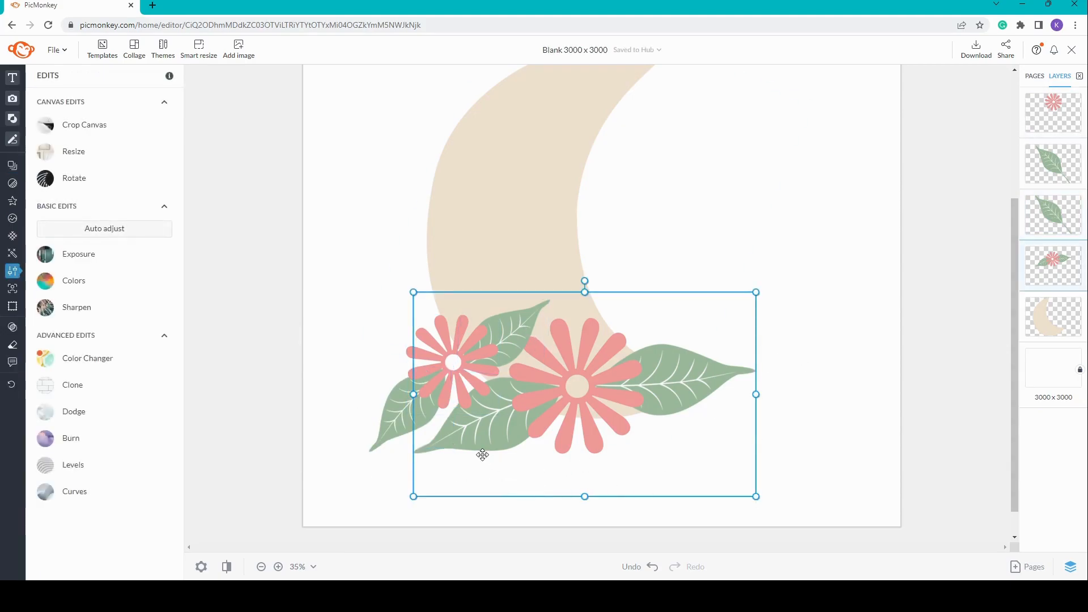
left_click(14, 169)
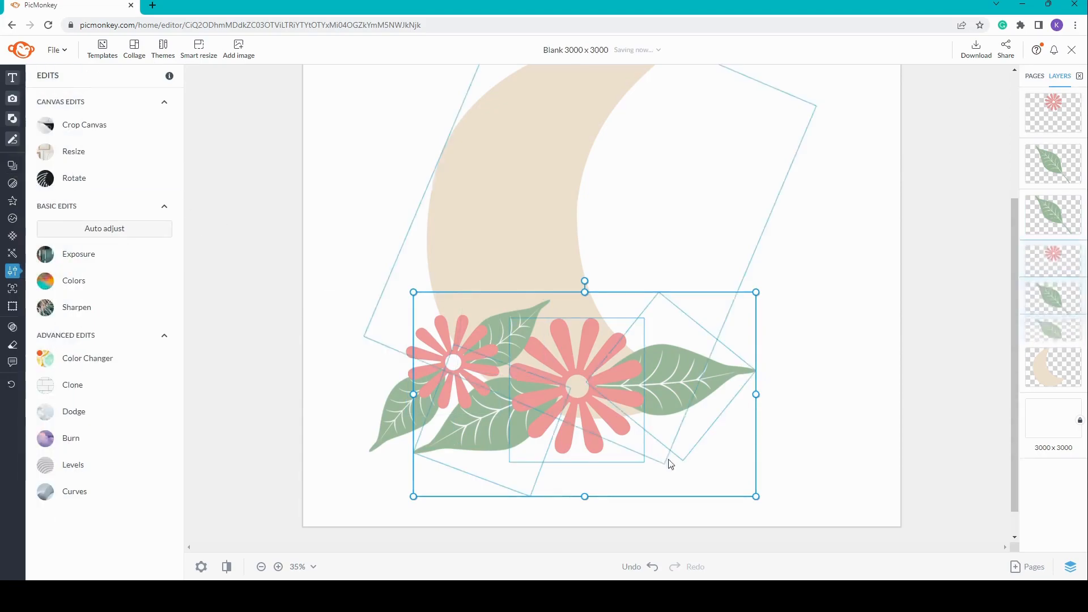
left_click(826, 485)
left_click(476, 445)
mouse_move(475, 442)
left_mouse_down()
mouse_move(482, 456)
mouse_move(470, 456)
left_mouse_up()
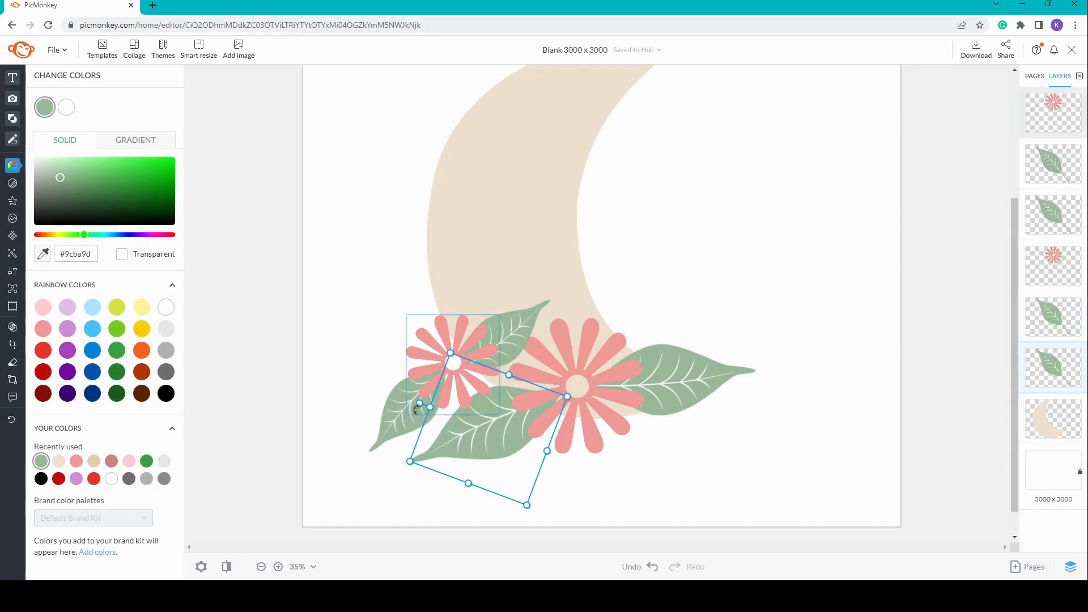
left_click_drag(419, 405, 437, 403)
left_click_drag(482, 438, 486, 435)
Step: Rotate the large flower's right leaf slightly clockwise and move it a little lower
left_click(708, 393)
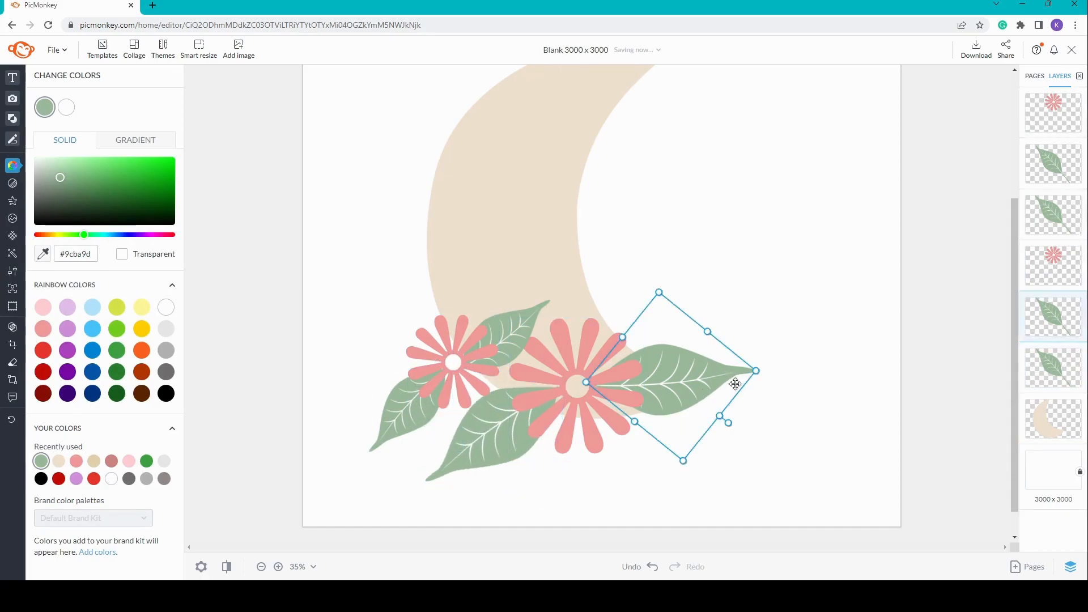
left_click_drag(730, 423, 729, 432)
left_click_drag(702, 378, 696, 390)
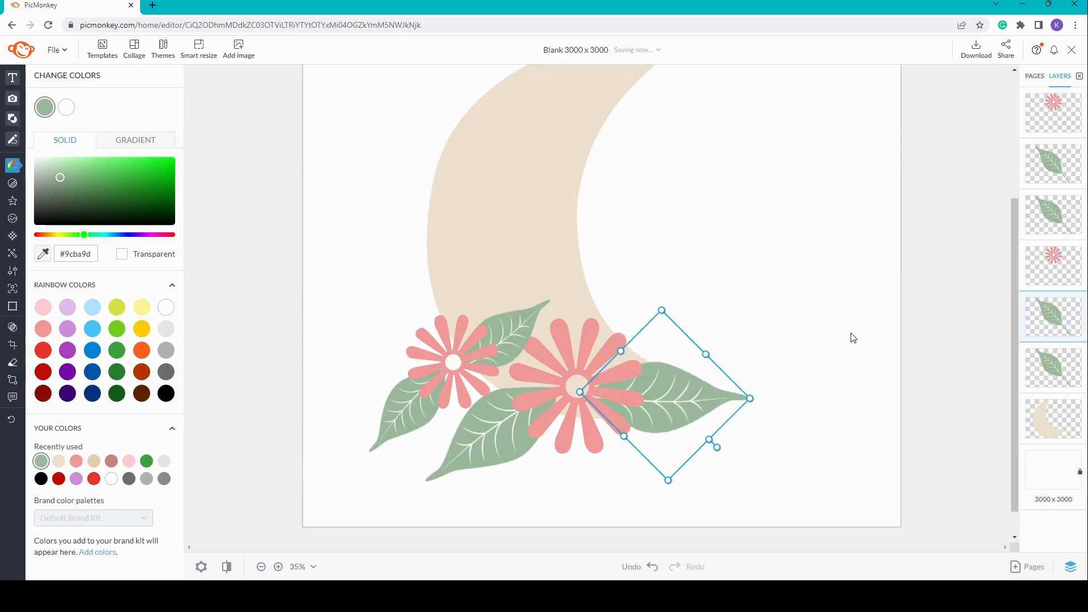
left_click(850, 334)
Step: Search the graphics for PLANT and add the Nordic Branch graphic to the canvas
left_click(16, 120)
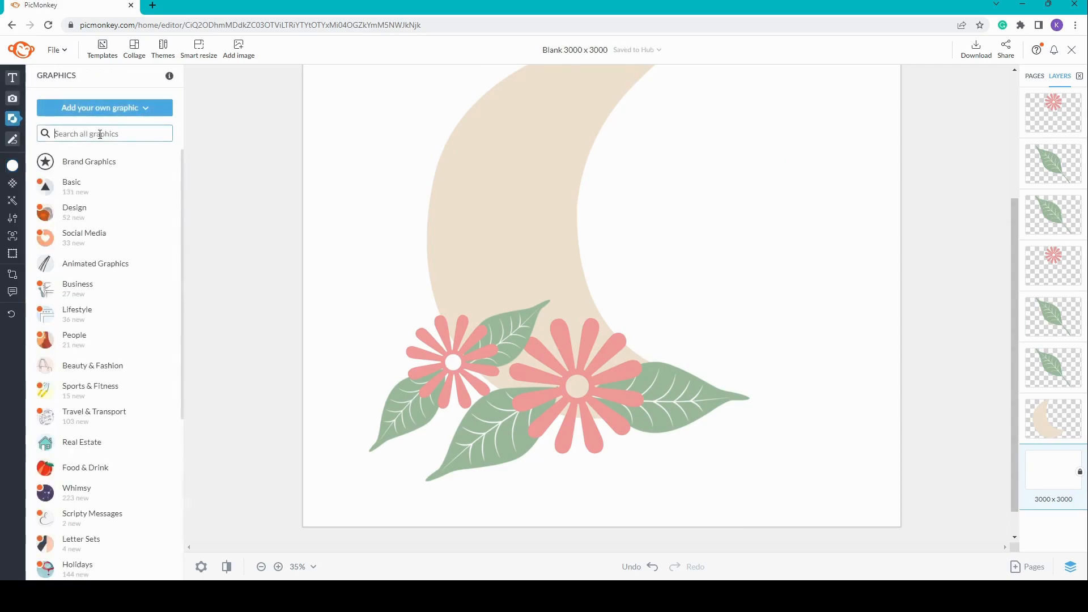
type("PLANT")
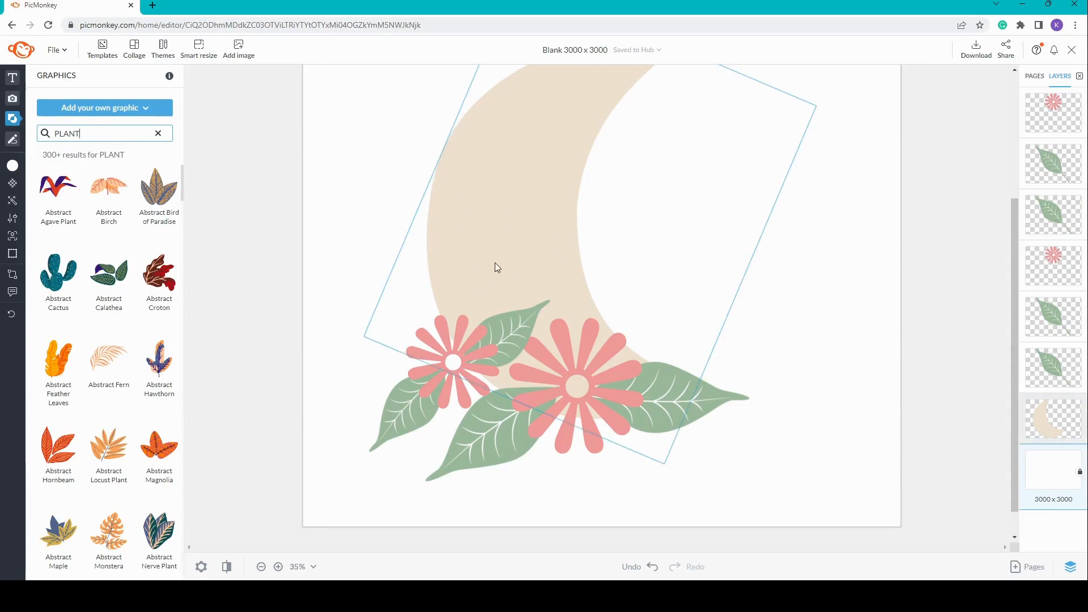
scroll(117, 356, "down", 10)
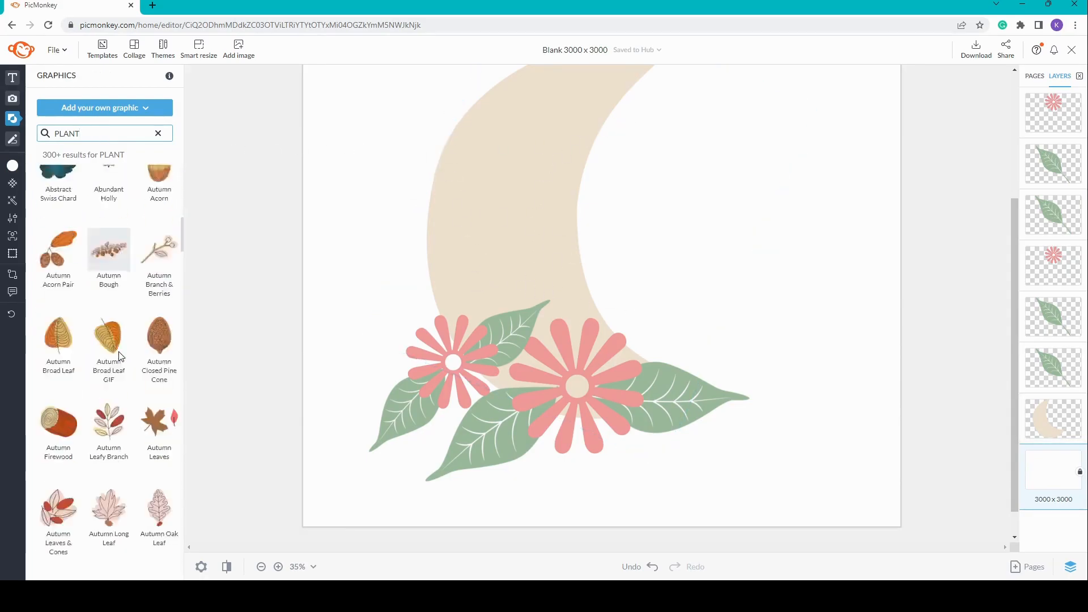
scroll(117, 356, "down", 5)
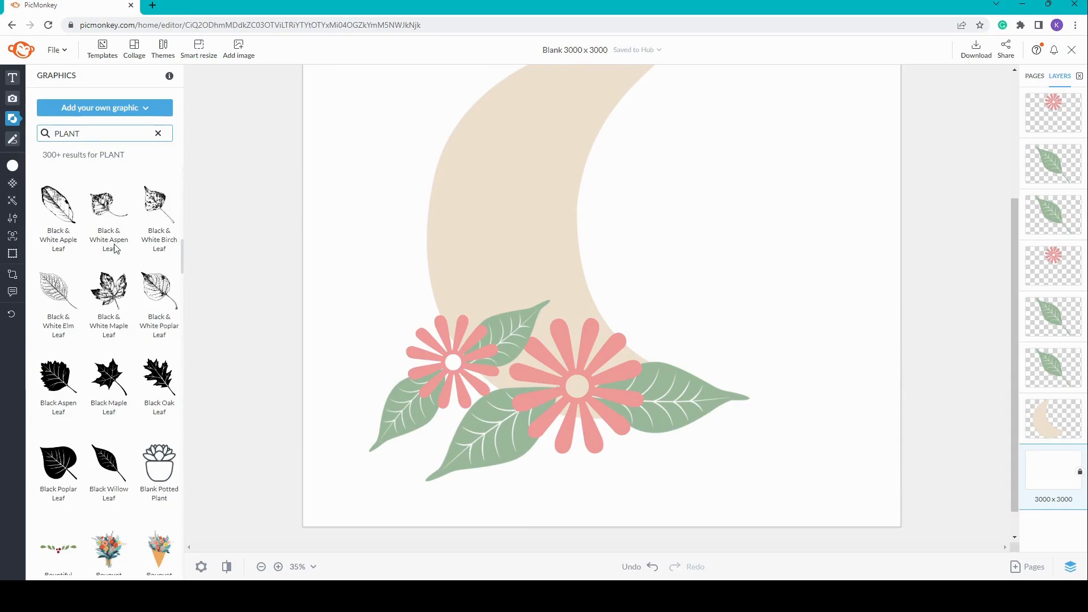
scroll(115, 248, "up", 2)
scroll(115, 340, "down", 5)
scroll(115, 388, "down", 10)
scroll(113, 391, "down", 12)
scroll(111, 403, "down", 10)
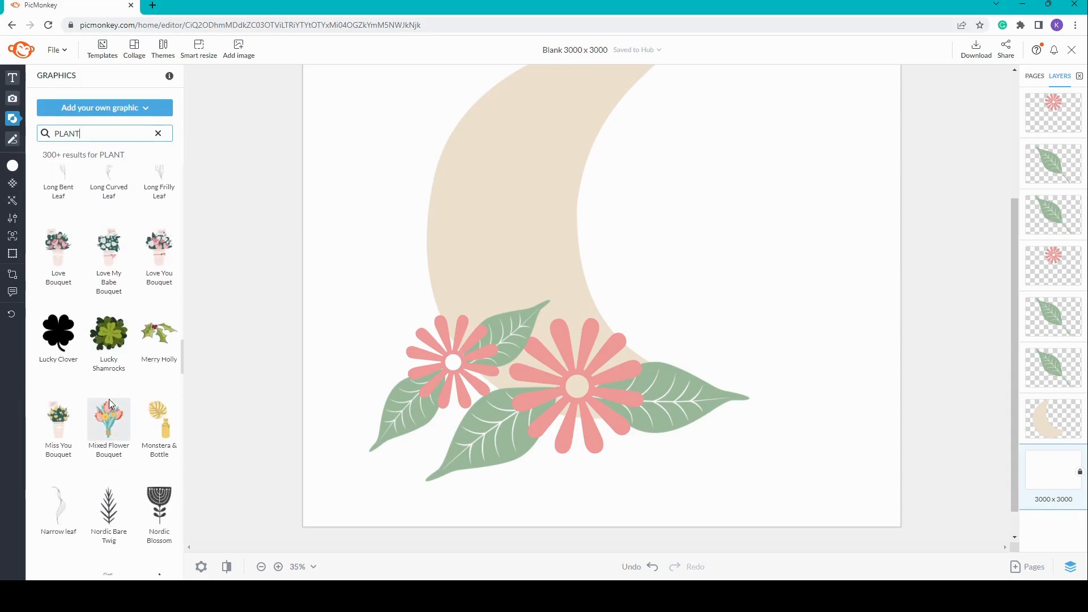
scroll(109, 399, "down", 5)
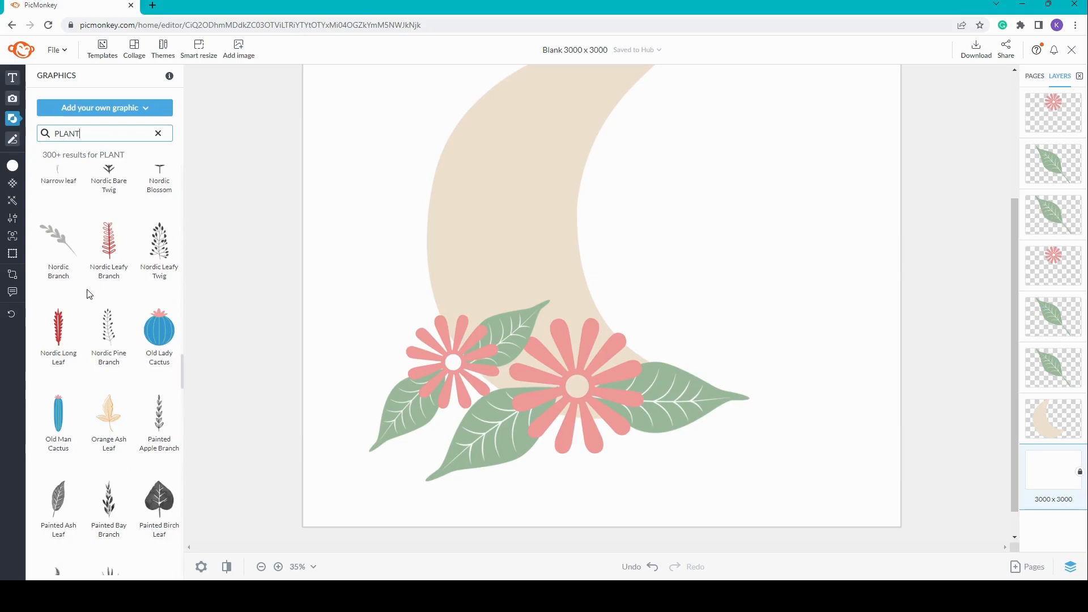
scroll(91, 284, "up", 1)
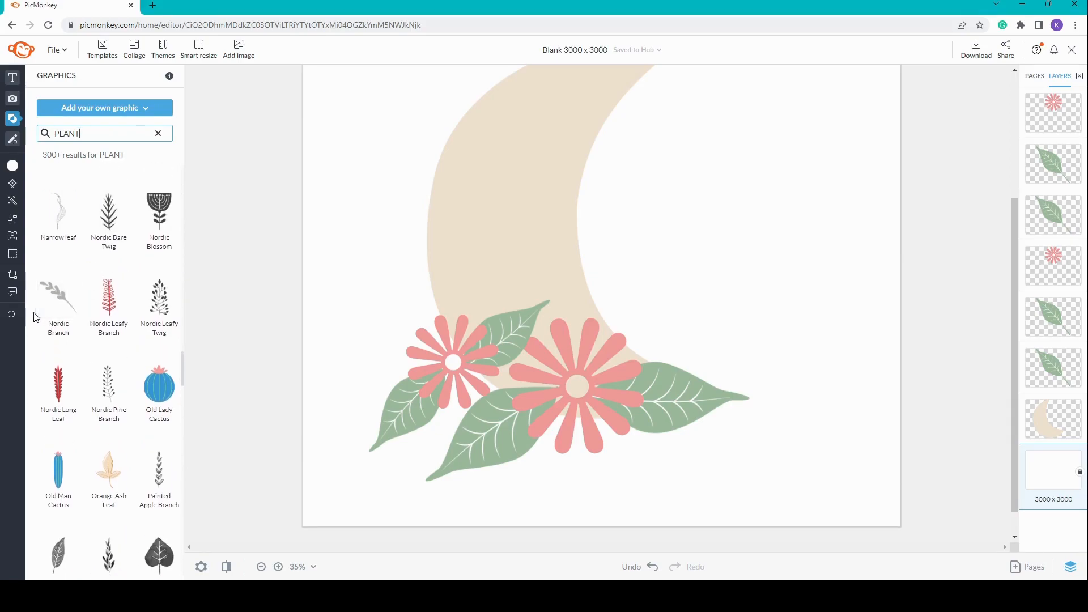
left_click(59, 296)
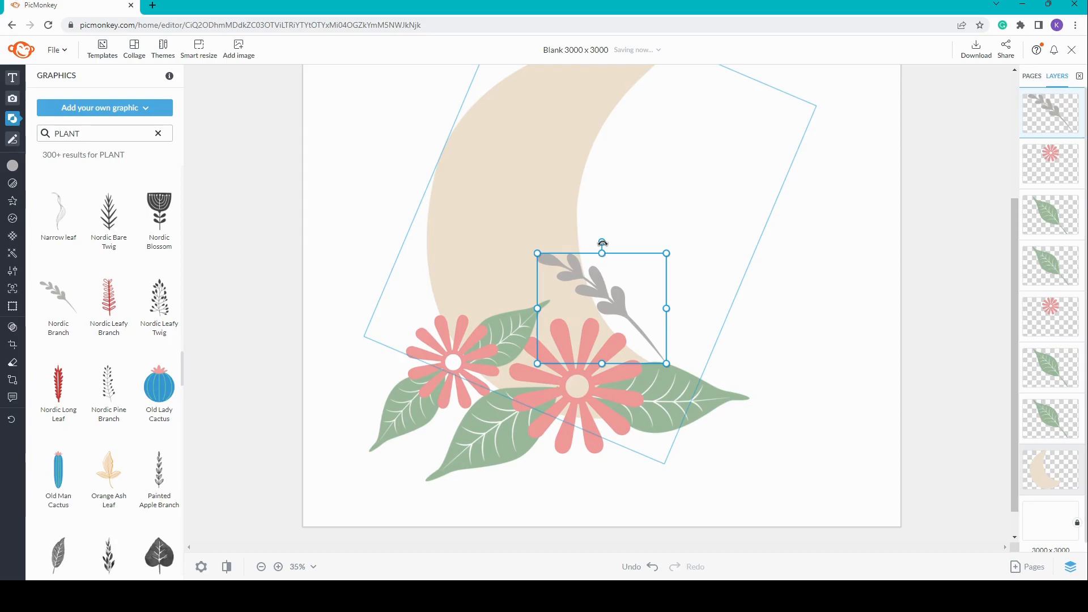
Step: Enlarge the branch to about twice its size and place it across the moon above the flowers
left_click_drag(583, 281, 539, 236)
left_click_drag(622, 321, 719, 447)
left_click_drag(584, 278, 475, 199)
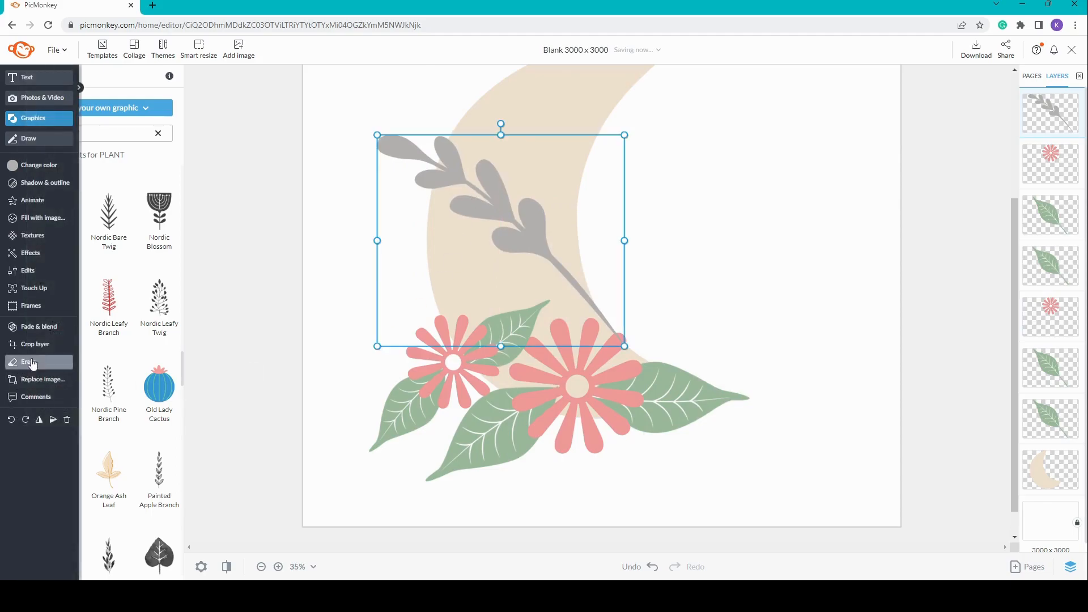
Step: Erase the long bare stem below the branch's lowest leaves with a round eraser of size 93 and apply it
left_click(28, 362)
left_click_drag(563, 269, 573, 280)
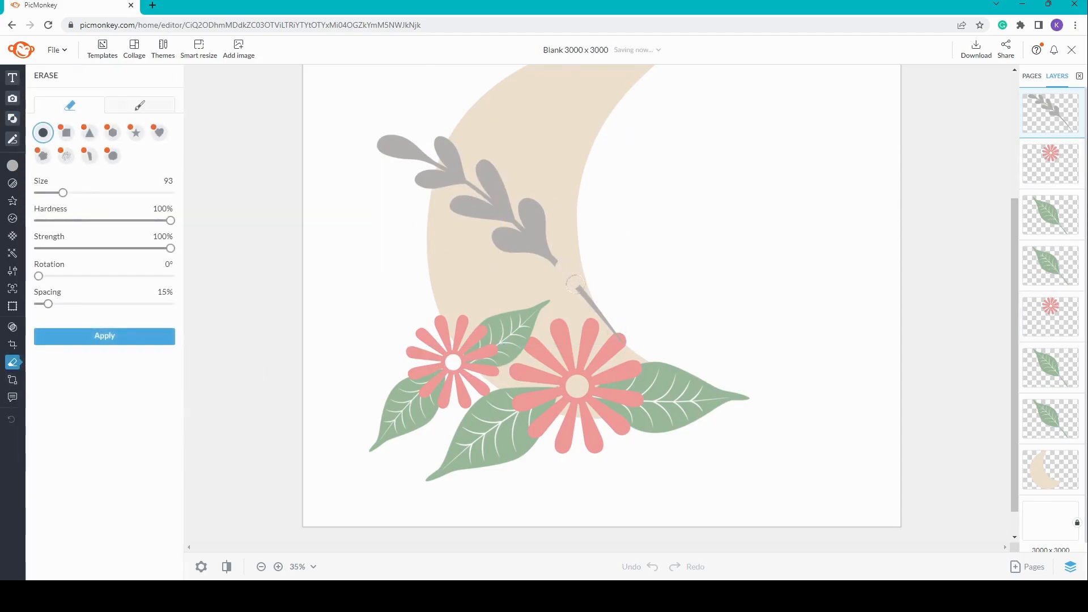
left_click(124, 336)
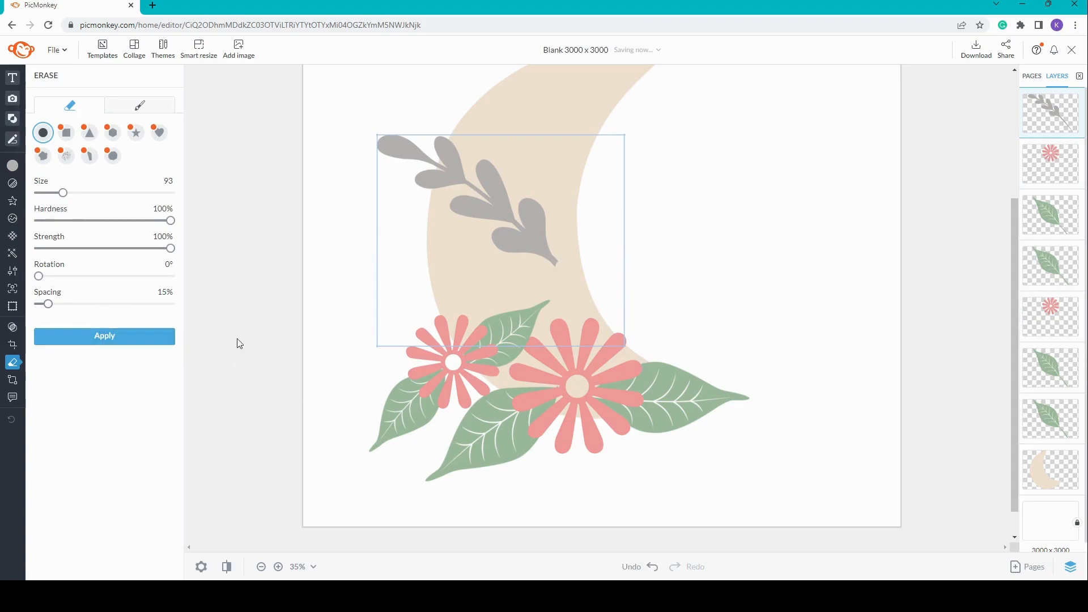
Step: Rotate the branch upright and position it so its base meets the center of the large flower
left_click_drag(503, 122, 570, 274)
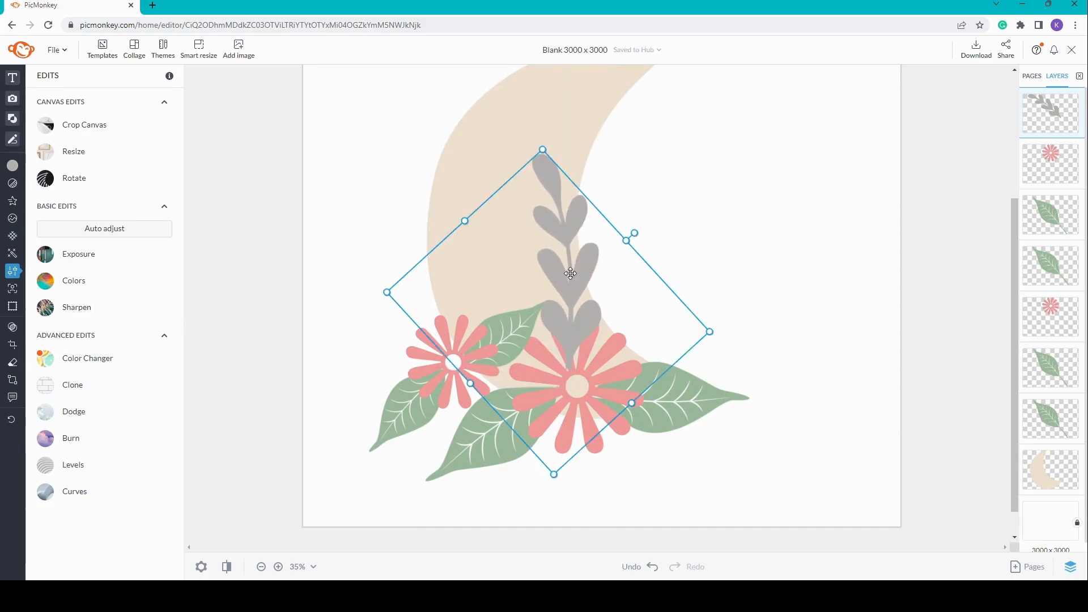
left_click_drag(586, 336, 586, 339)
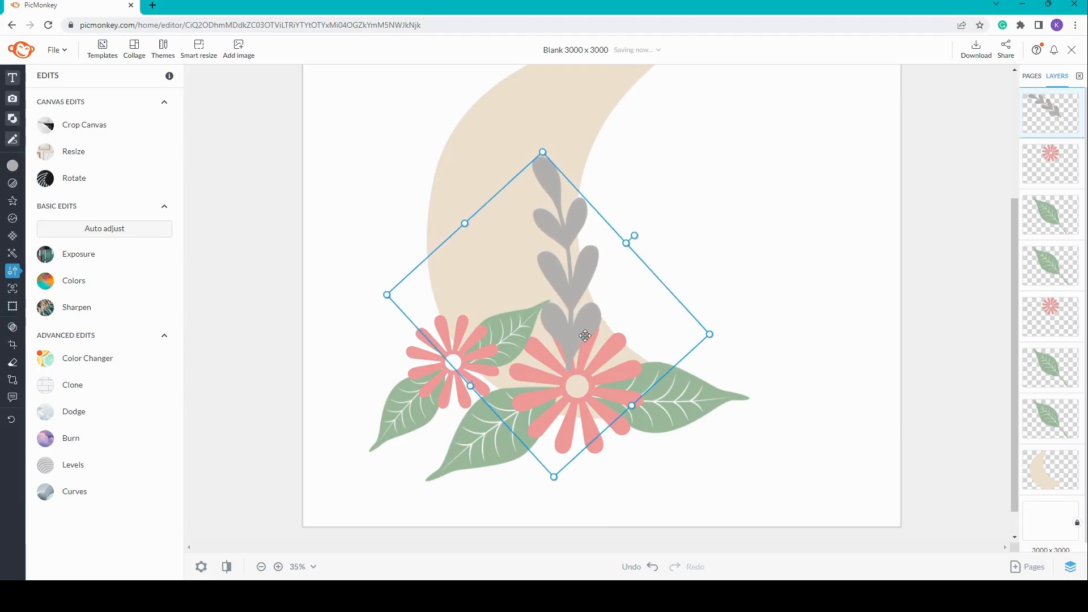
key("Down")
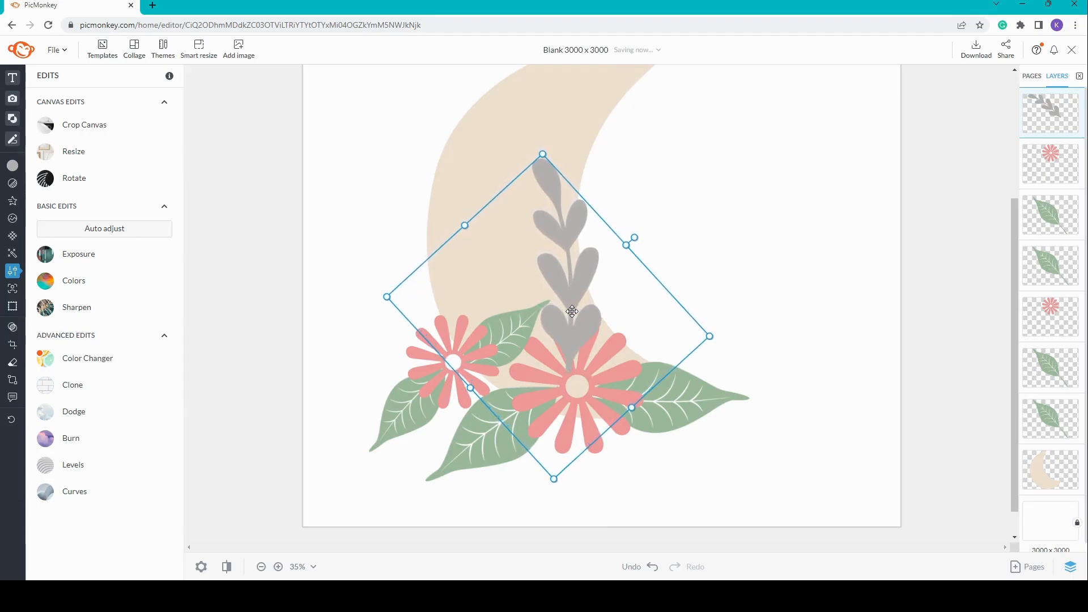
key("Down")
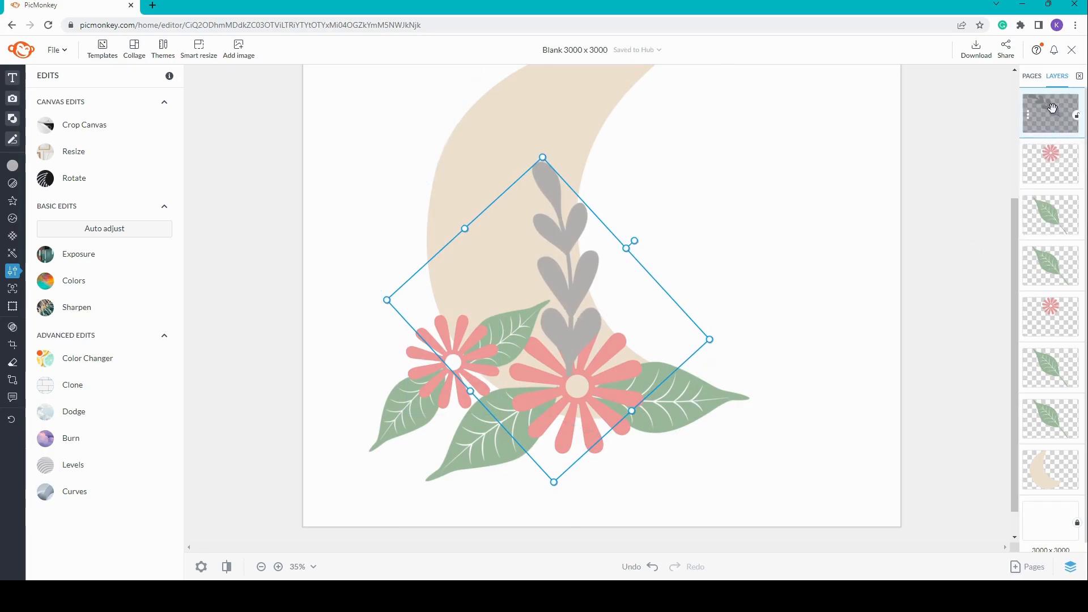
Step: Duplicate the branch over to the small flower and flip the copy horizontally
key("ctrl+d")
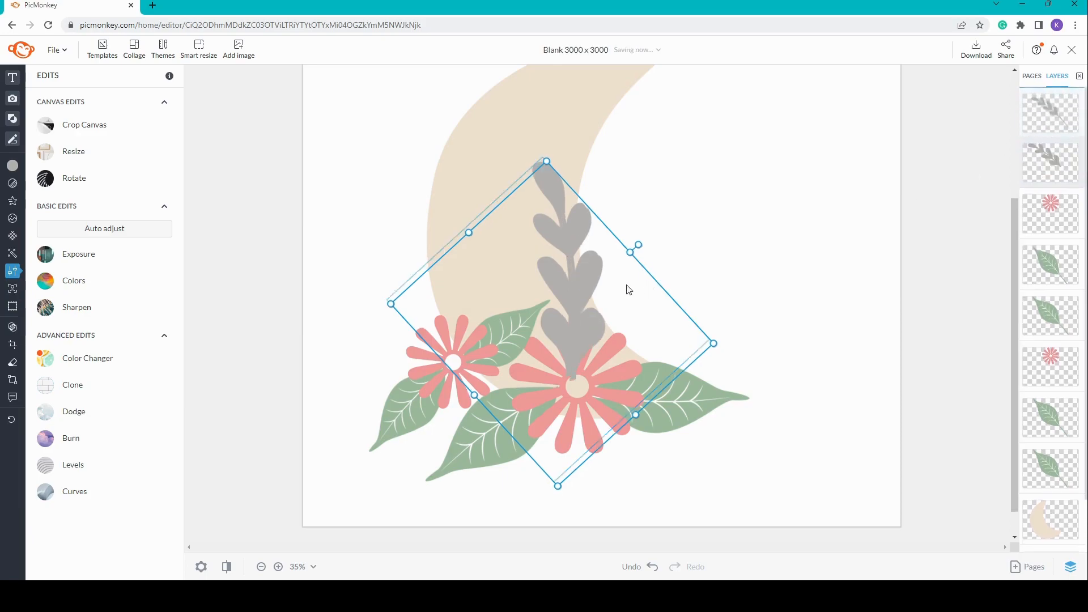
left_click_drag(566, 286, 433, 304)
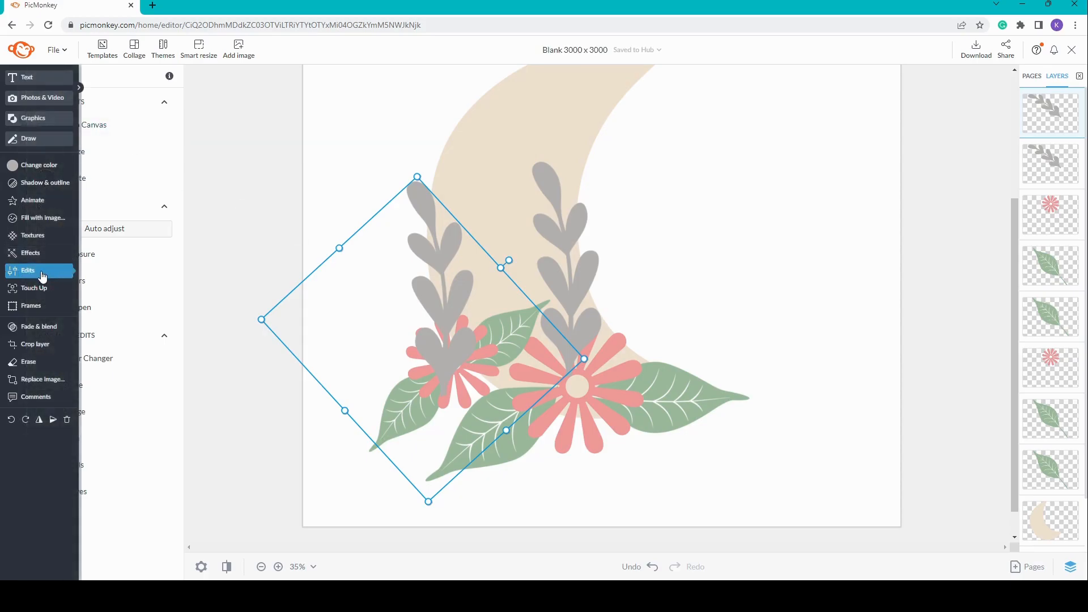
left_click(77, 178)
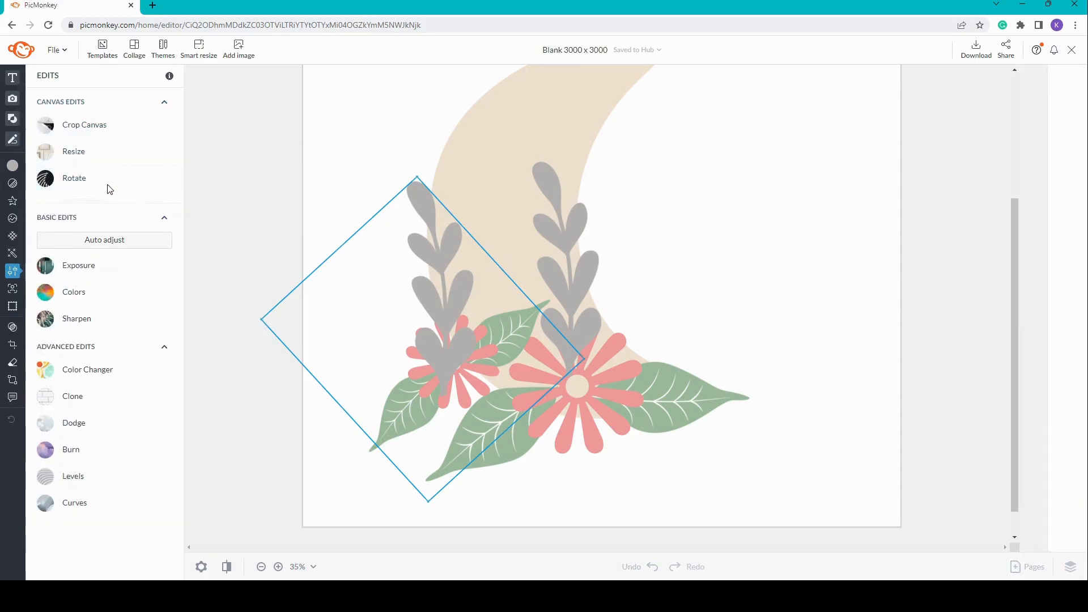
left_click(116, 233)
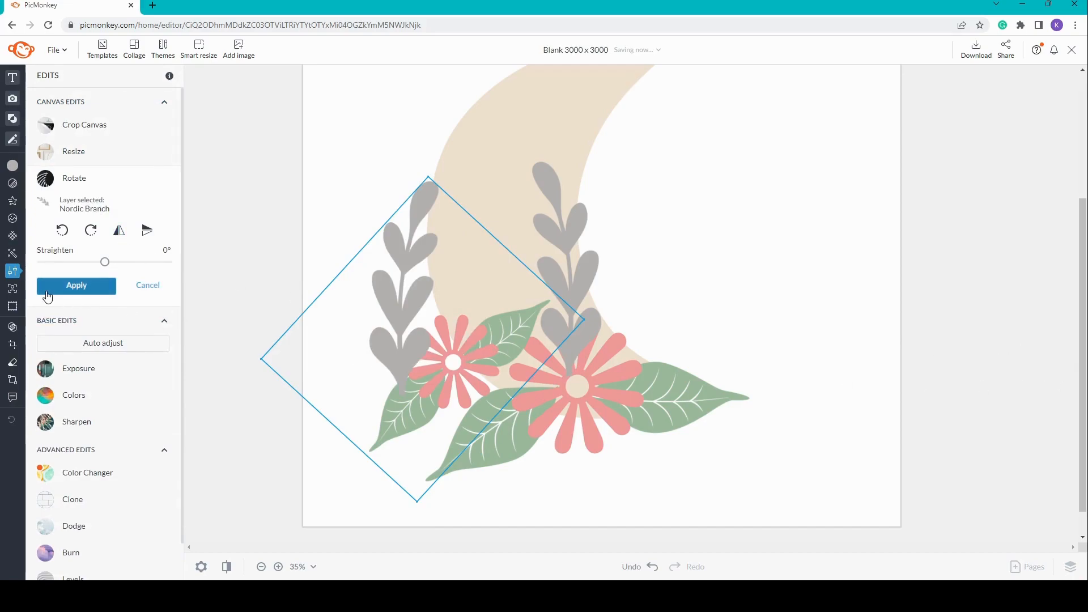
left_click(80, 288)
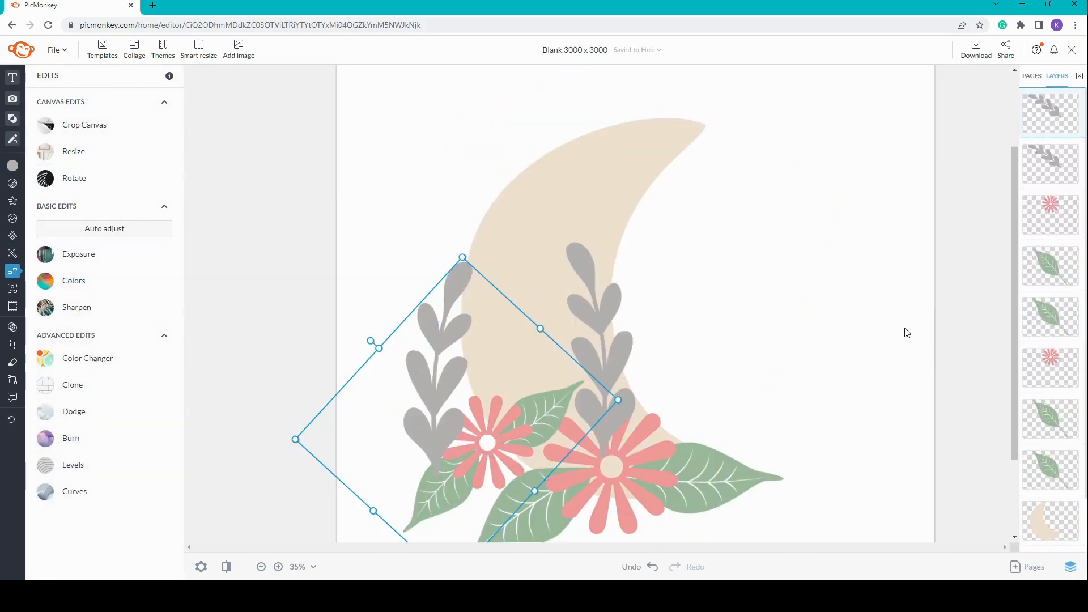
Step: Shrink the mirrored branch, tilt it to the upper left and place its base on the small flower
left_click_drag(1014, 226, 1014, 296)
left_click_drag(417, 198, 465, 228)
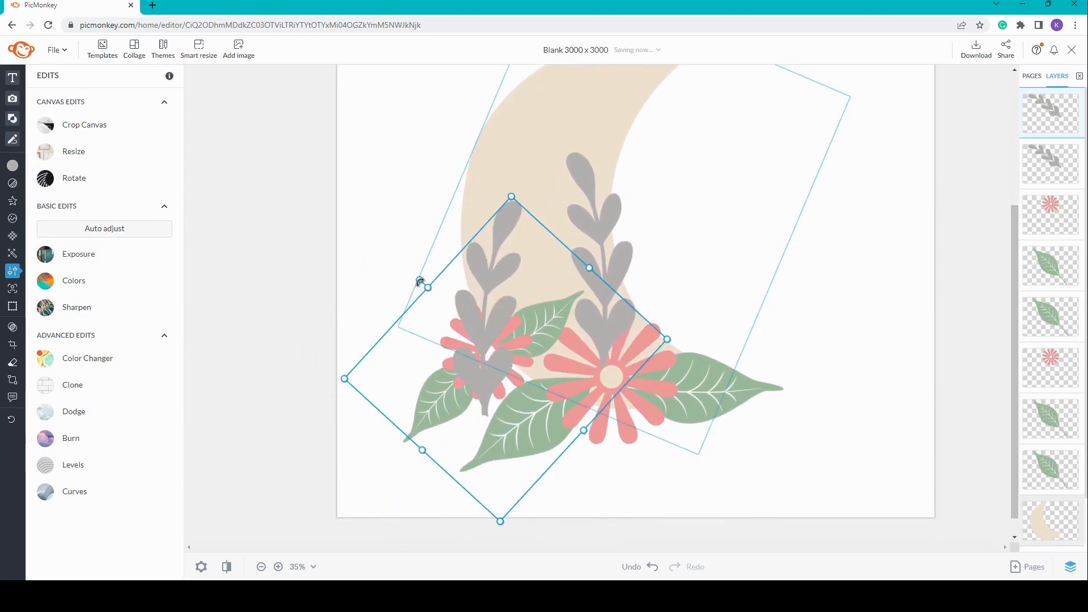
left_click_drag(513, 195, 509, 257)
left_click_drag(432, 326, 412, 377)
left_click_drag(479, 371, 465, 309)
Step: Rotate the large flower's branch slightly clockwise and move it a little to the right
left_click(617, 309)
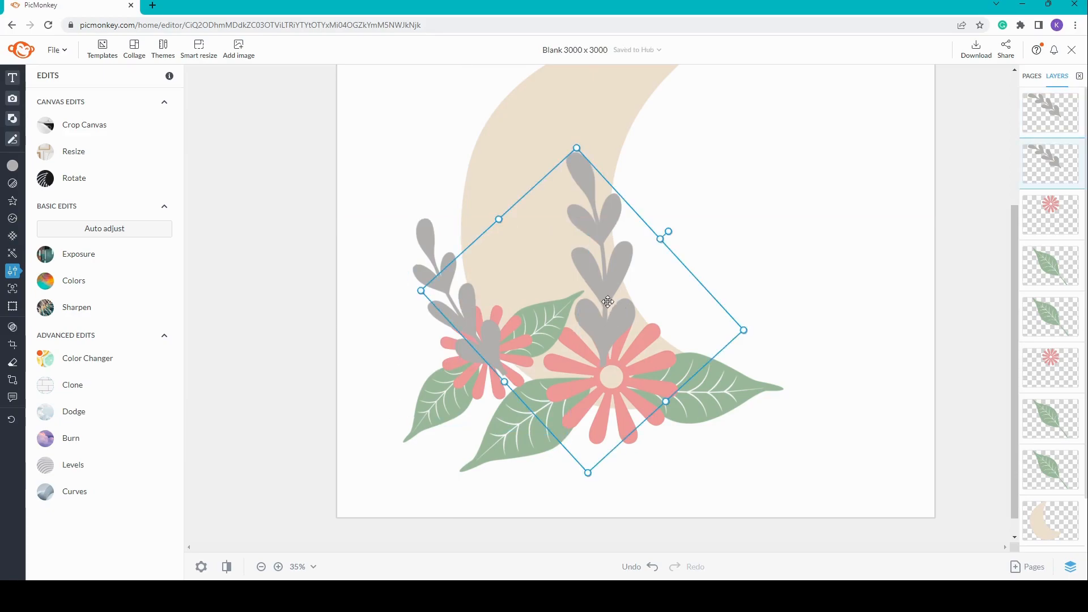
left_click_drag(668, 231, 678, 245)
mouse_move(614, 260)
left_mouse_down()
mouse_move(603, 268)
mouse_move(622, 271)
left_mouse_up()
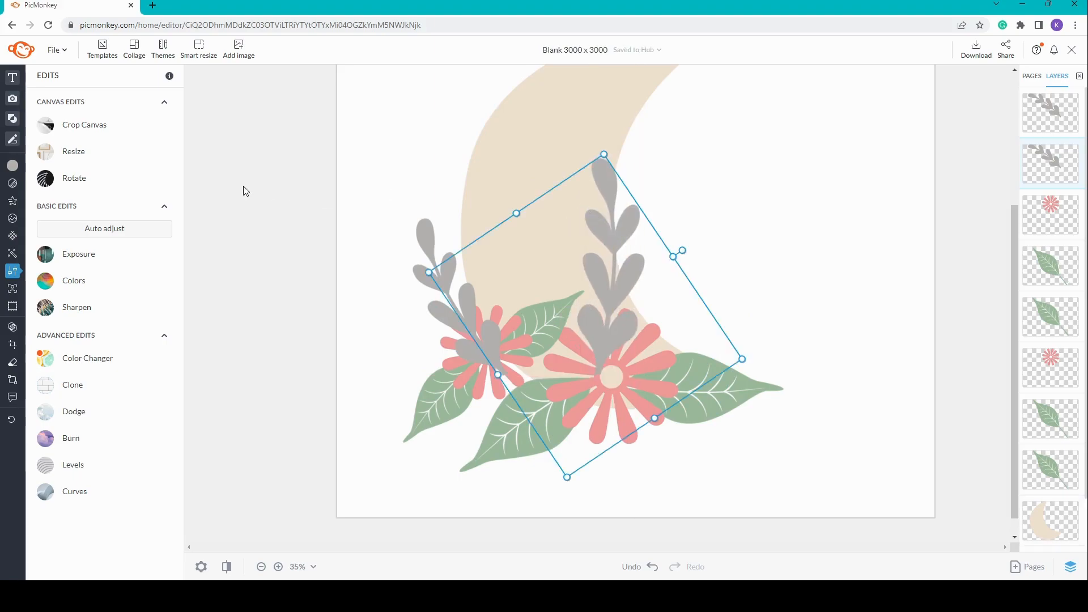
mouse_move(29, 276)
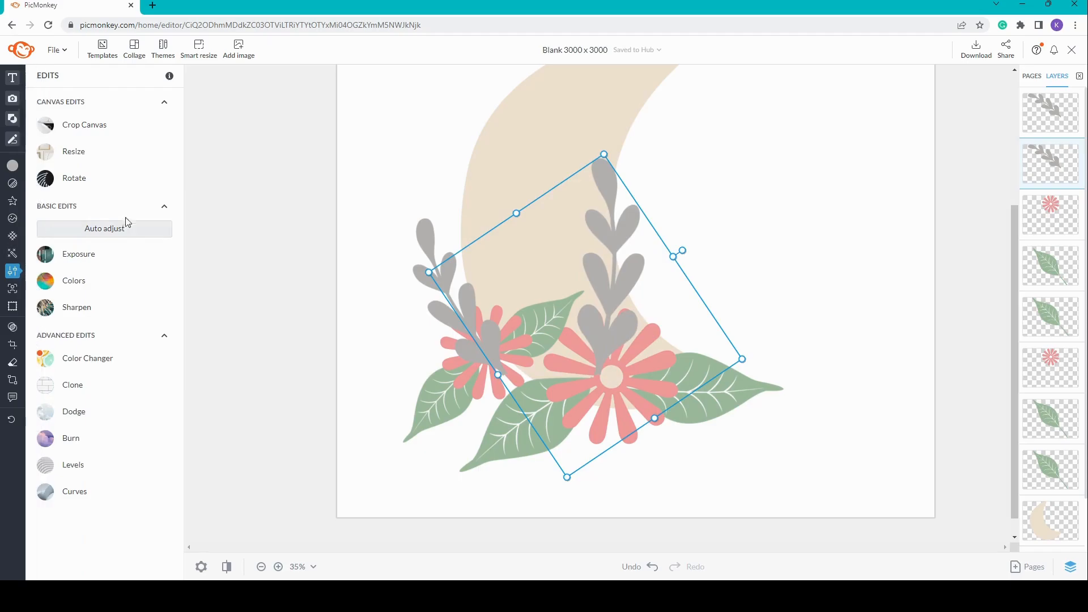
Step: Flip the large flower's branch horizontally and reposition it so its base meets the flower's center
left_click(106, 180)
left_click(117, 233)
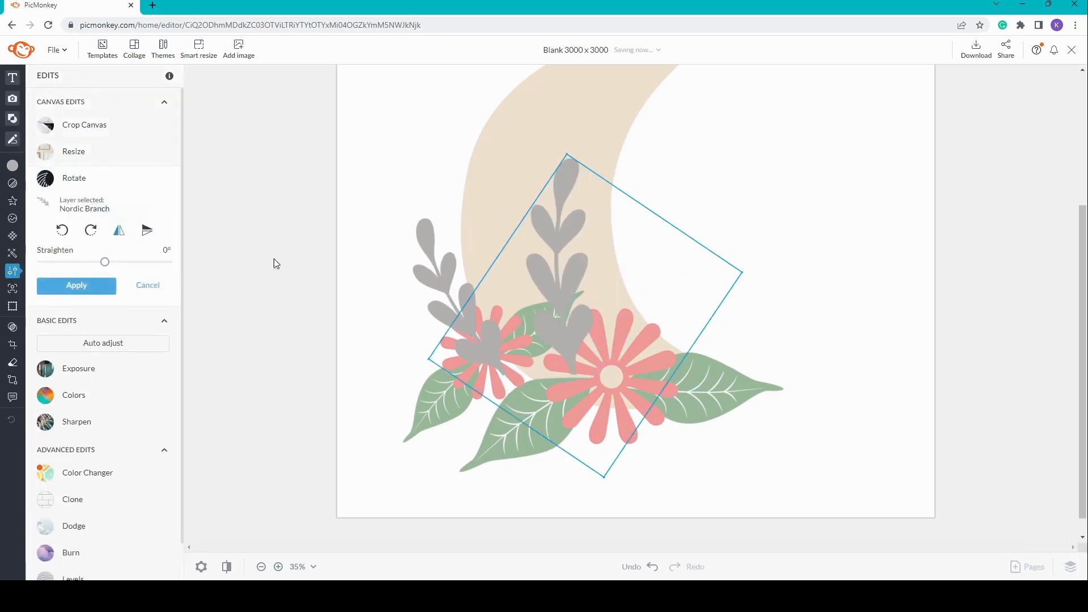
left_click(76, 285)
left_click_drag(549, 336, 586, 295)
mouse_move(517, 342)
left_mouse_down()
mouse_move(516, 333)
mouse_move(514, 345)
left_mouse_up()
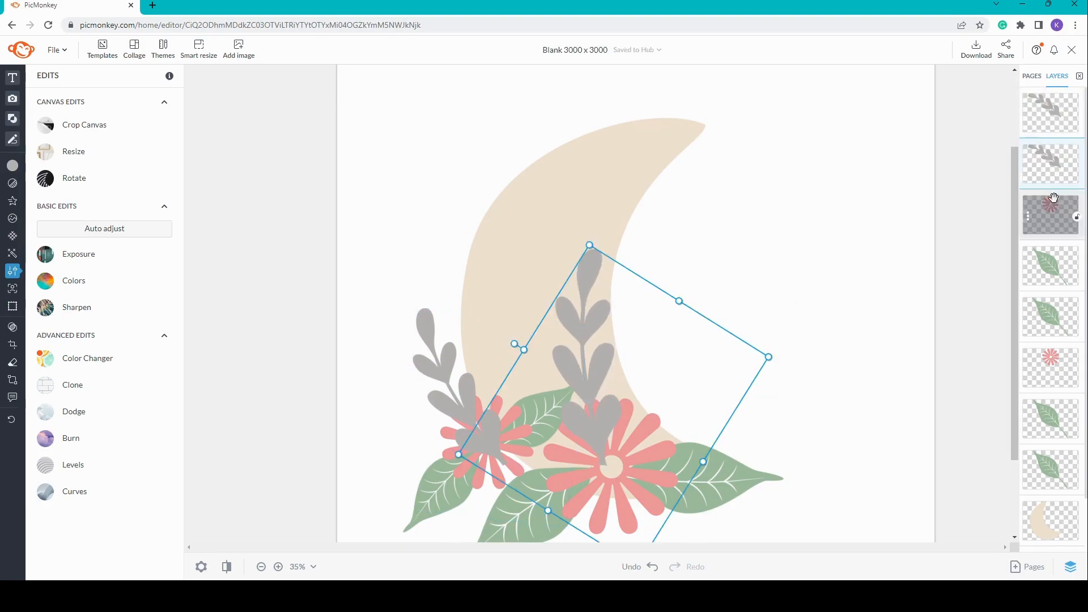
Step: Move both branch layers beneath all flowers and leaves, directly above the moon
left_click(1054, 114)
left_click_drag(1044, 162, 1057, 470)
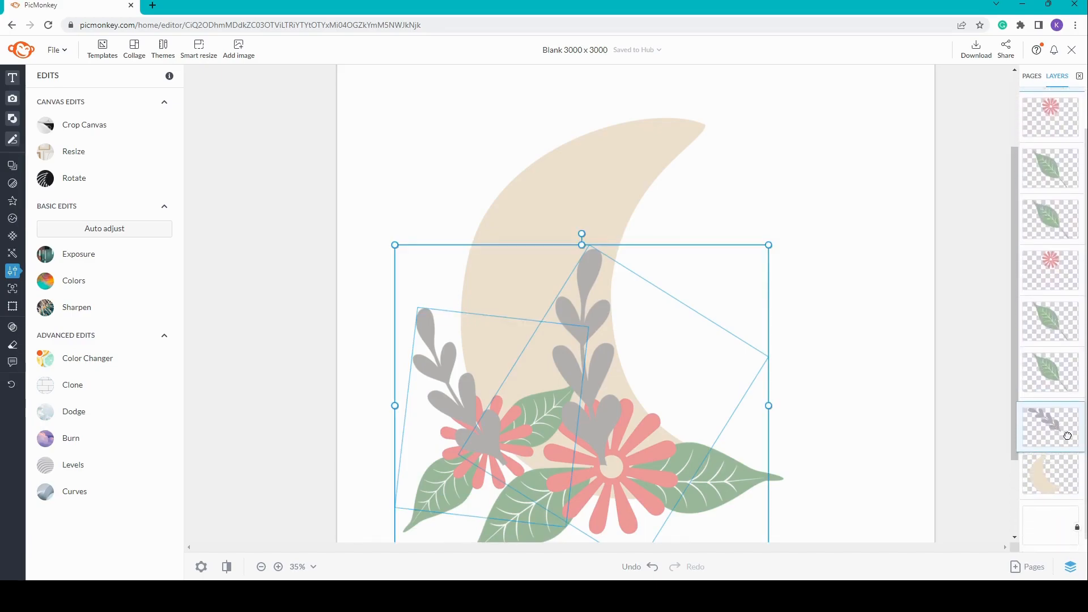
left_click(1044, 127)
left_click_drag(1043, 130, 1052, 420)
Step: Rotate the large flower's branch slightly and nudge it so it rises from behind the flower
left_click(615, 318)
left_click(580, 290)
left_click_drag(580, 290, 578, 297)
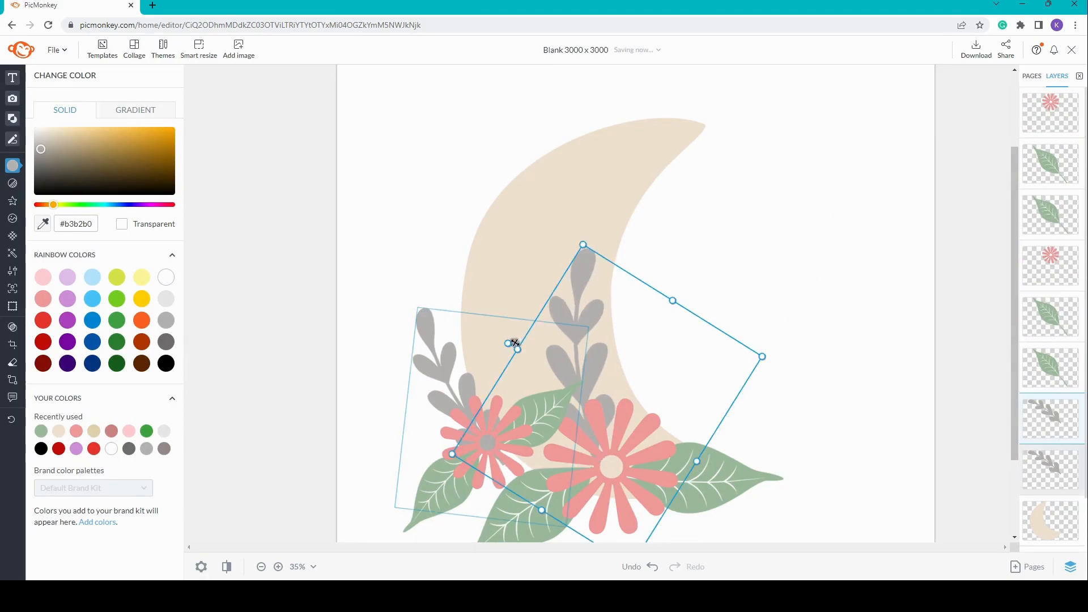
left_click_drag(507, 344, 513, 346)
left_click_drag(584, 357, 587, 355)
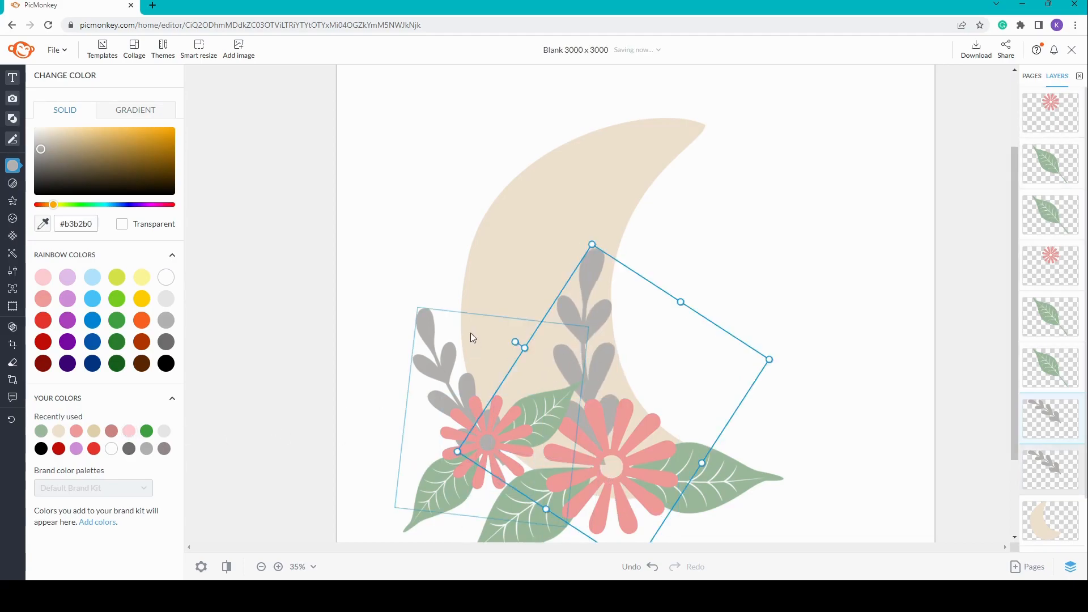
Step: Erase the parts of both branches that show through the centers of the large and small flowers
left_click(13, 363)
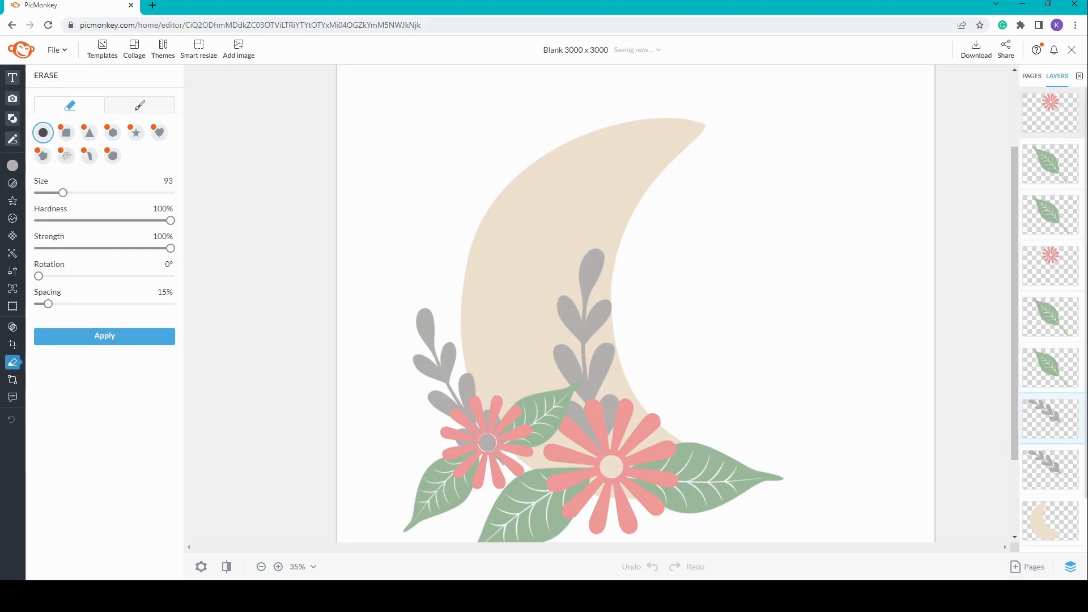
left_click(79, 335)
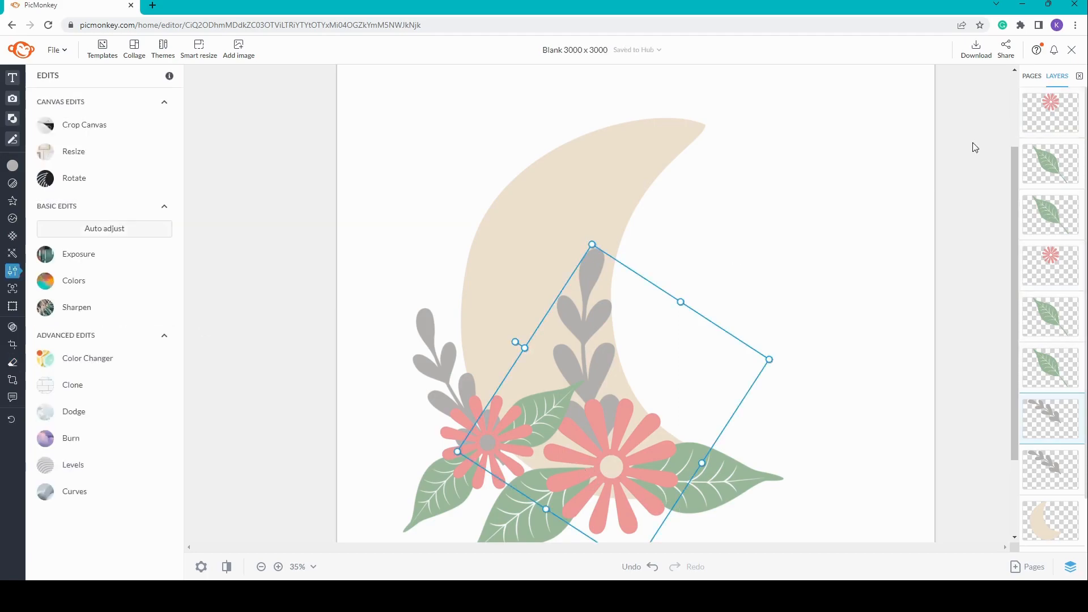
left_click(1051, 469)
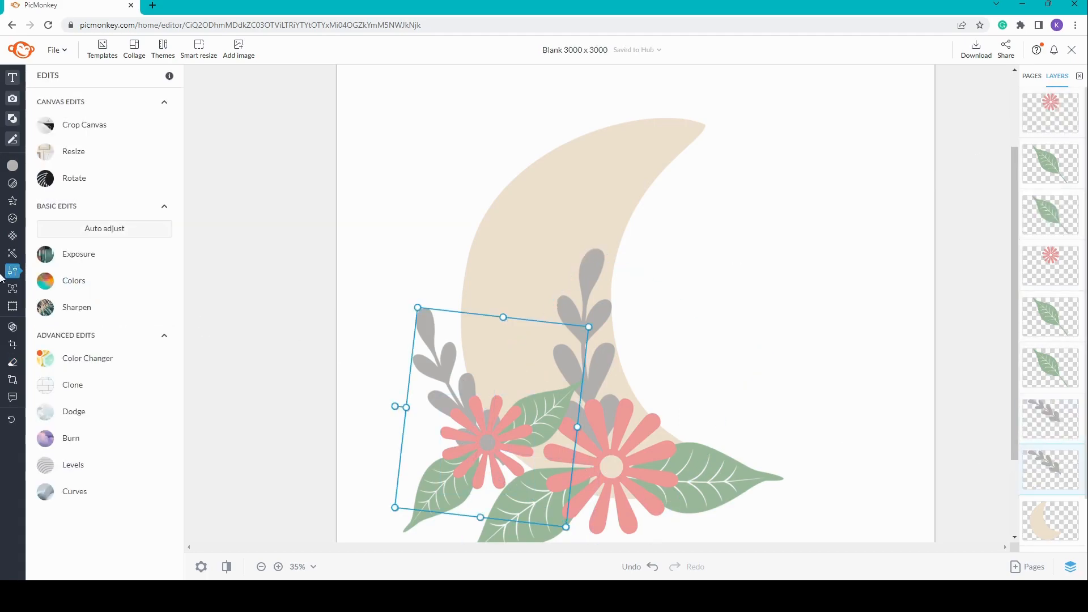
left_click(17, 362)
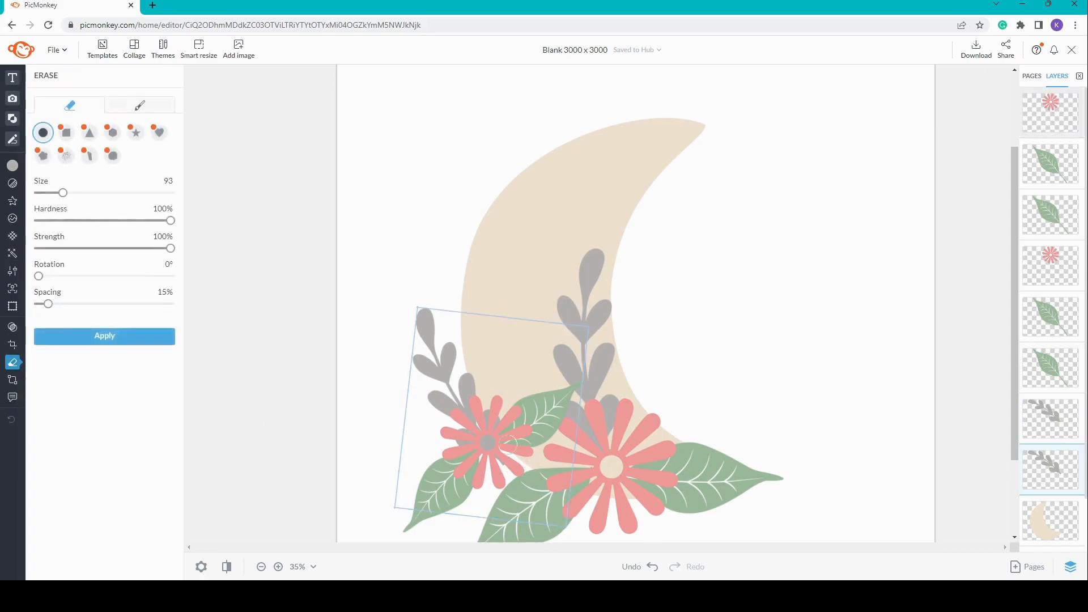
left_click(130, 335)
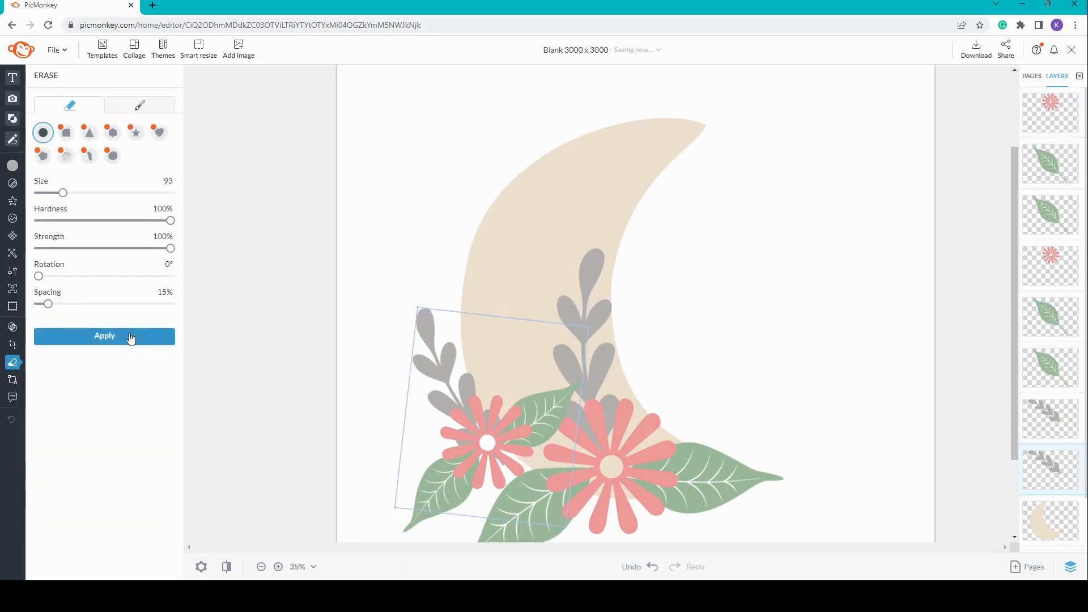
left_click(248, 250)
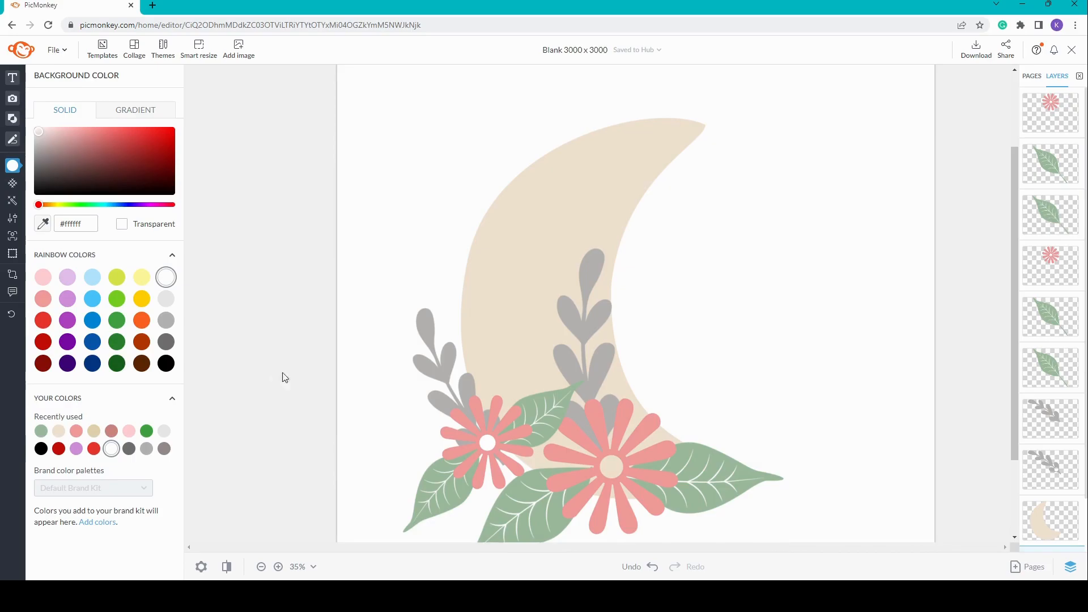
Step: Select the small flower together with its two leaves and branch, and move the group slightly right toward the large flower
scroll(646, 303, "down", 1)
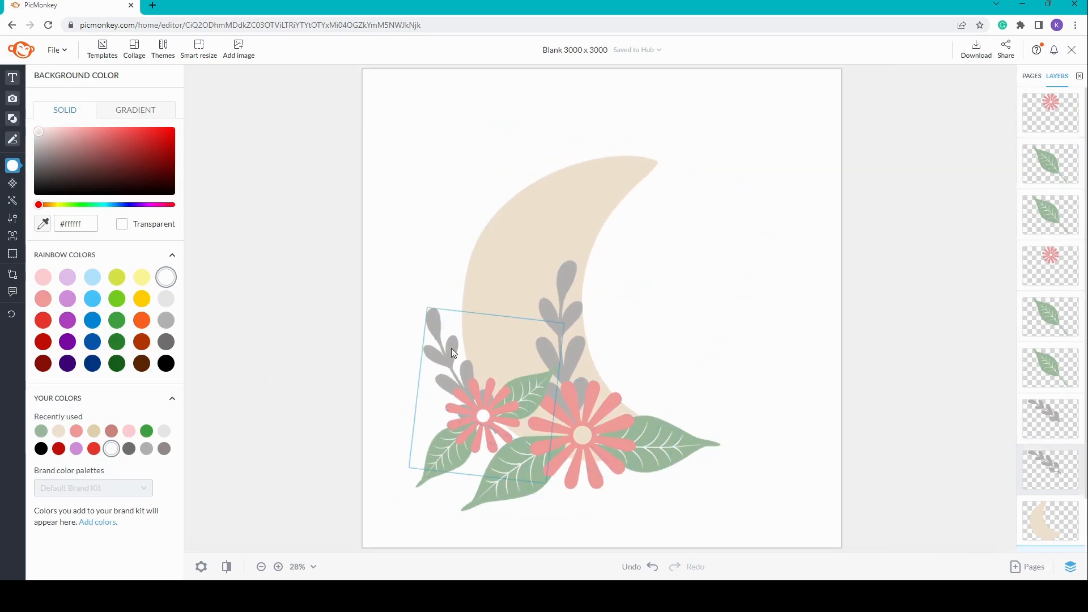
left_click_drag(298, 283, 315, 372)
left_click(441, 451)
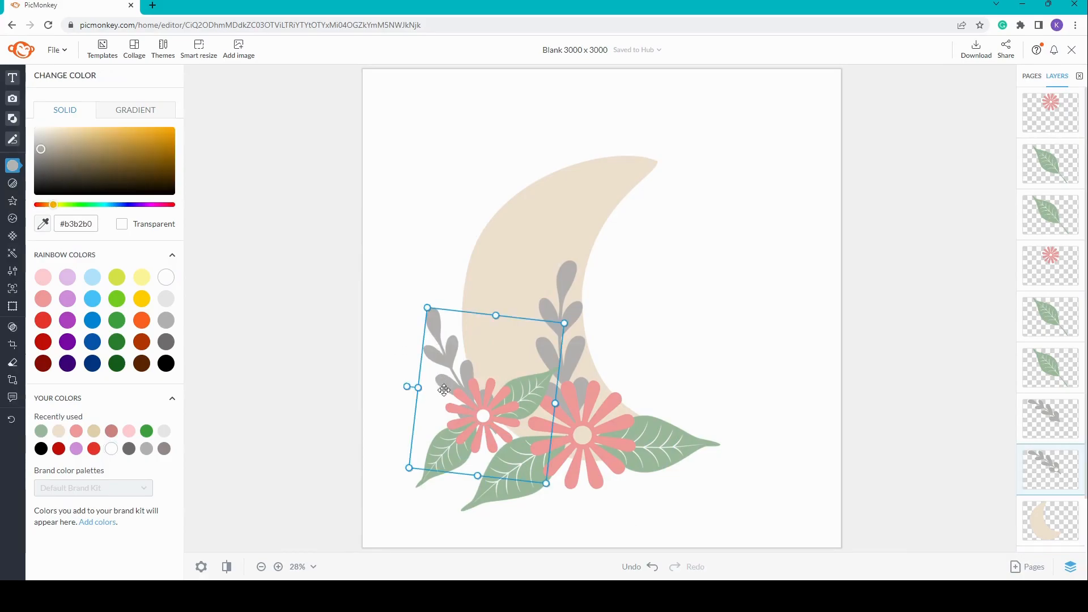
left_click(441, 451, "shift")
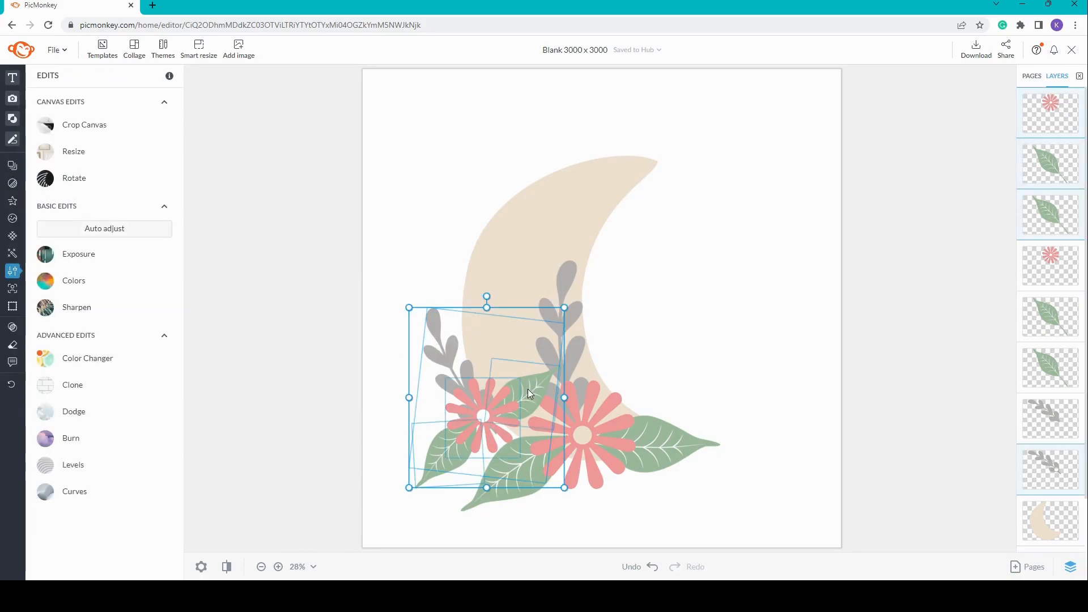
left_click_drag(477, 395, 485, 396)
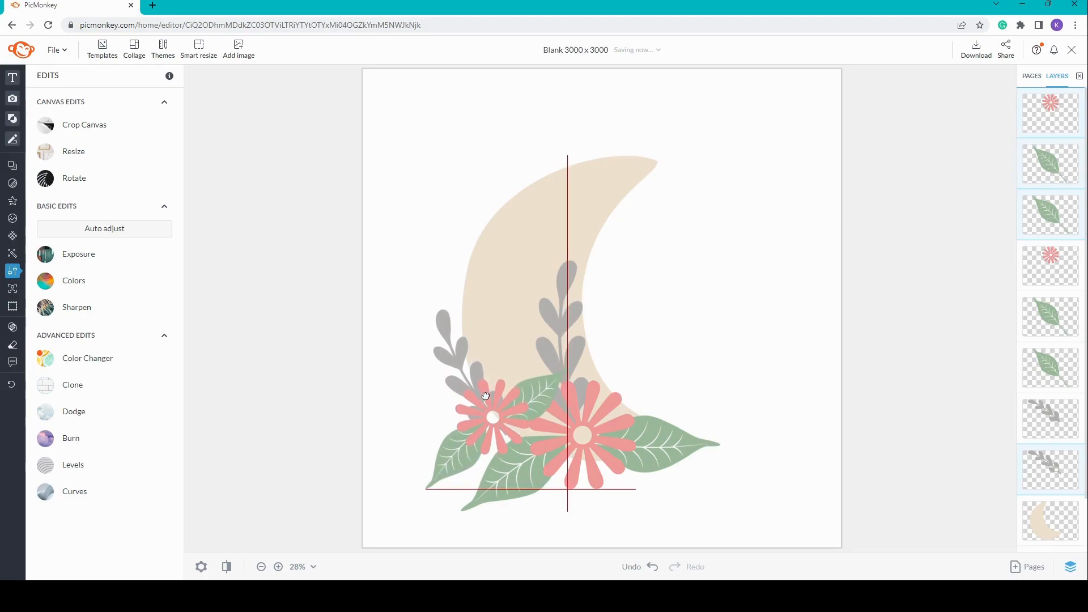
left_click_drag(486, 396, 486, 396)
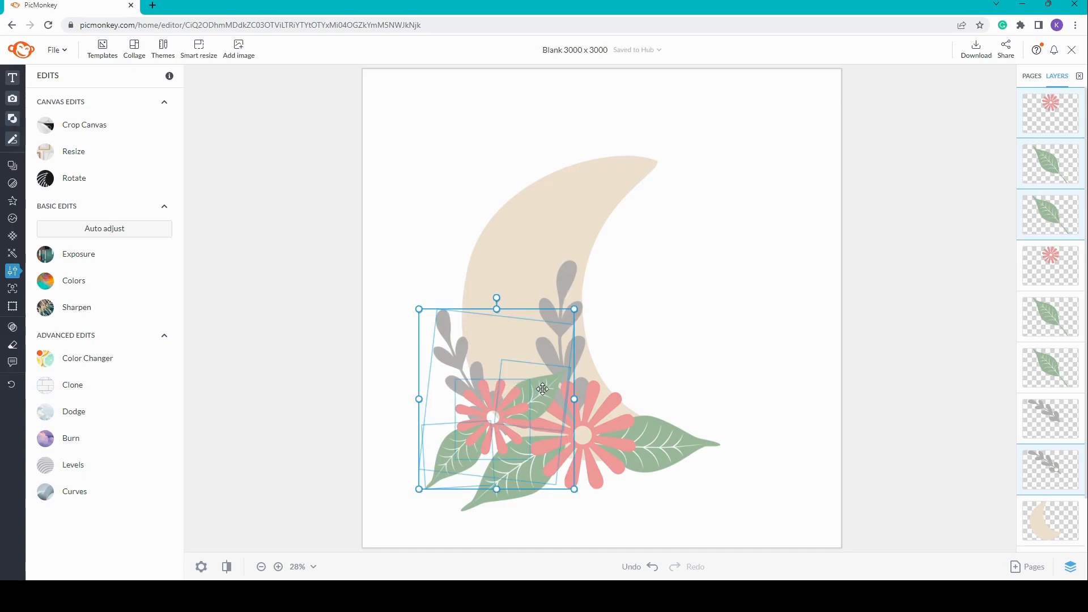
left_click(949, 360)
Step: Shrink the two leaves behind the small flower slightly
left_click(549, 388)
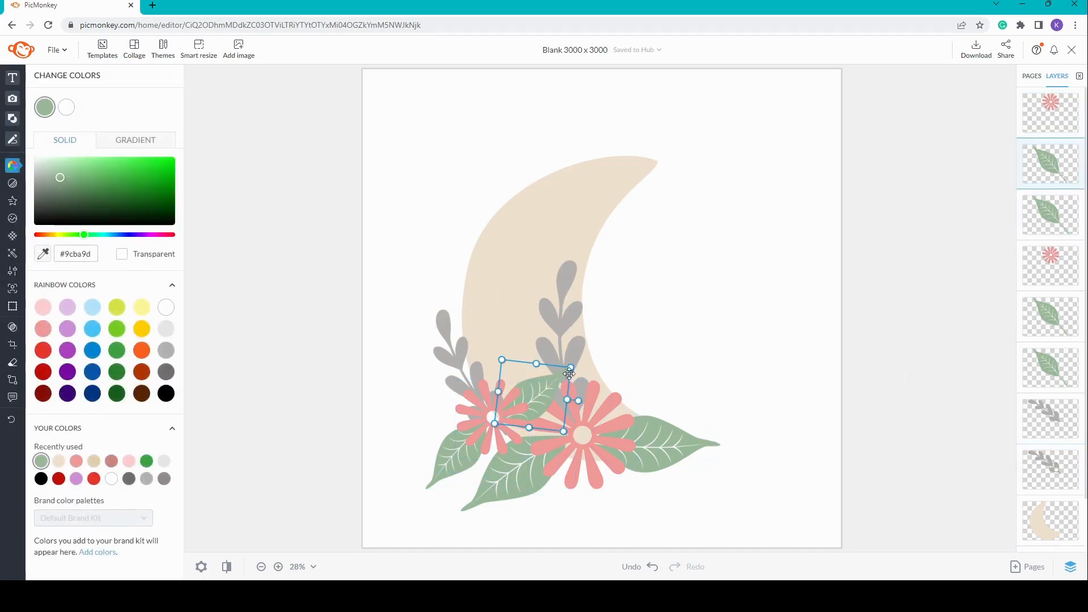
left_click_drag(570, 368, 552, 381)
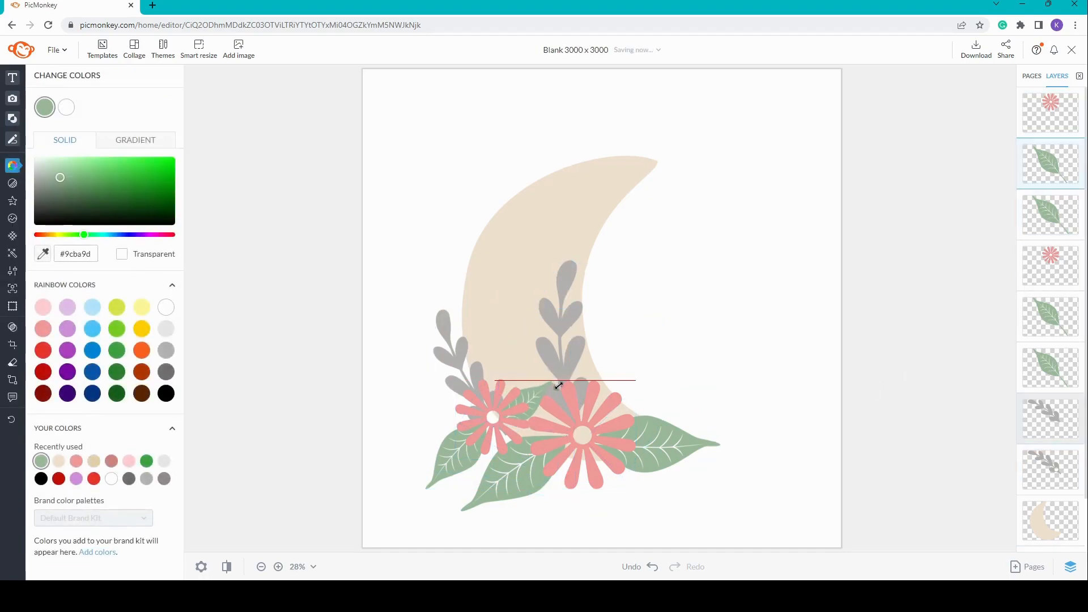
left_click(443, 490)
left_click_drag(427, 489, 436, 476)
left_click(366, 476)
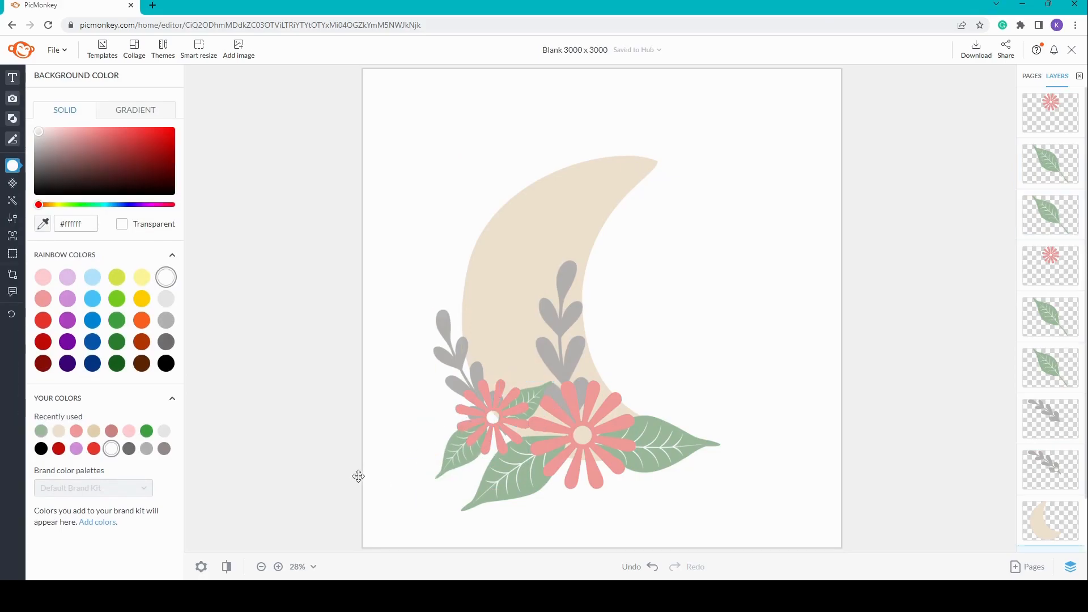
Step: Shrink the small flower slightly, keeping it over the base of its leaves and branch
left_click(512, 424)
left_click_drag(532, 379, 499, 408)
left_click(408, 418)
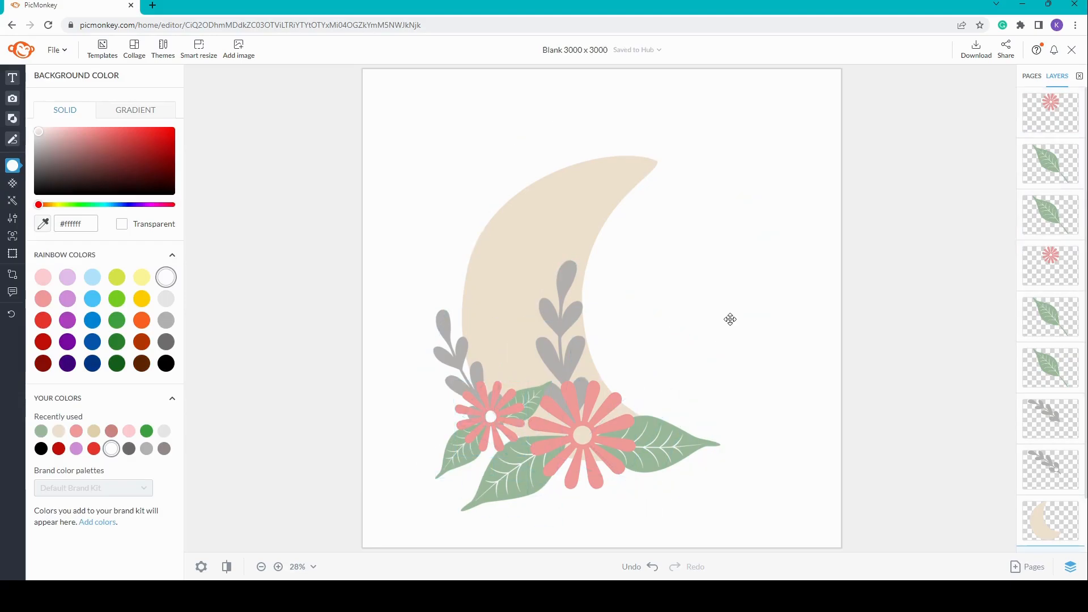
Step: Move the small flower and its two leaves beneath the large flower's layers, and nudge the large flower slightly left
left_click(1063, 116)
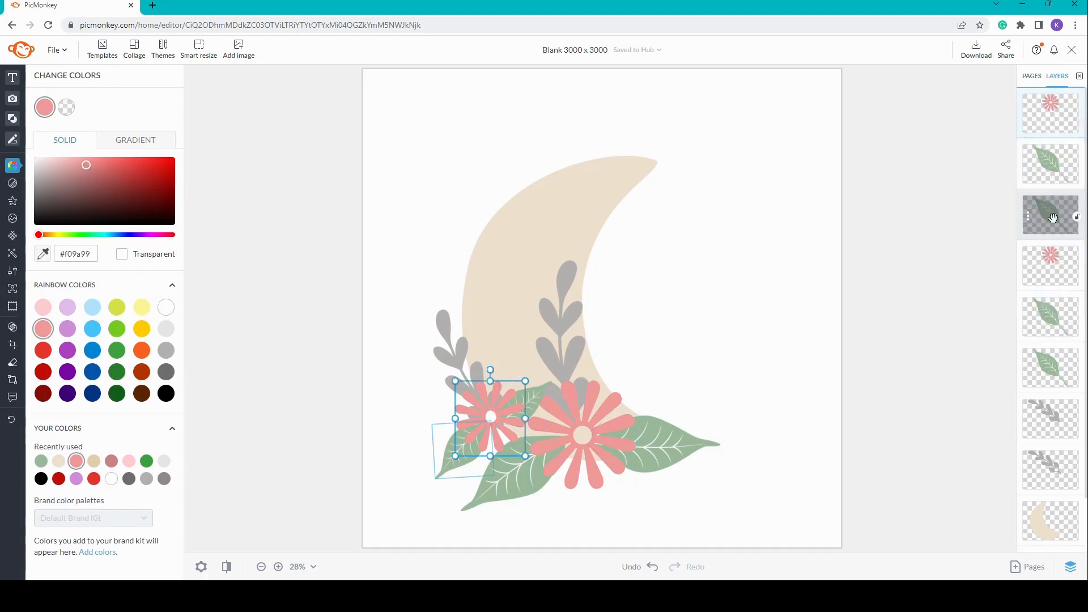
left_click(1053, 217)
left_click_drag(1052, 108, 1056, 365)
left_click(1052, 111)
left_click(1050, 163, "shift")
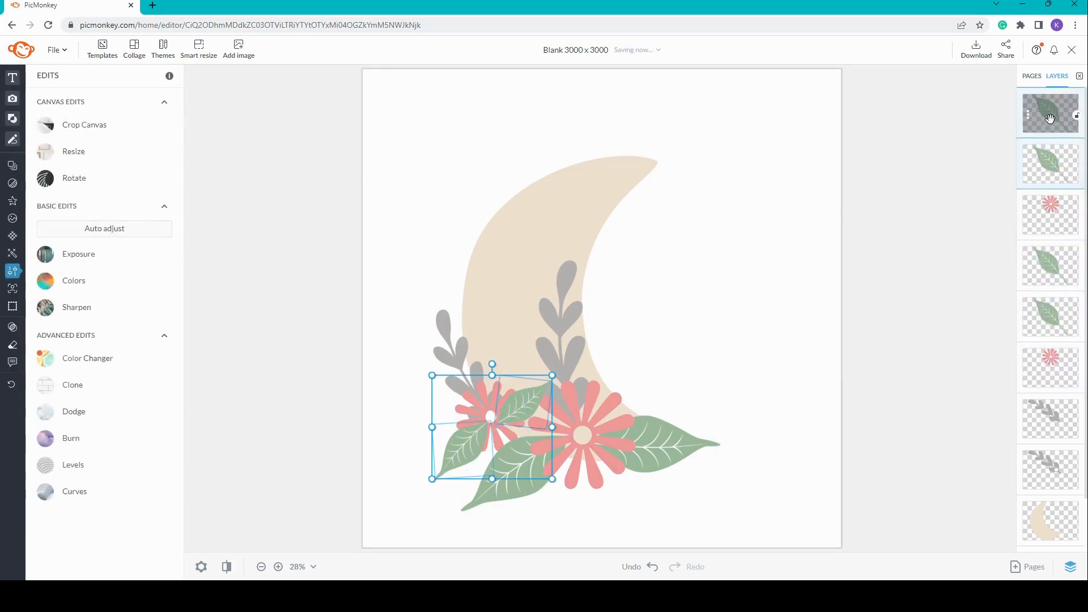
left_click_drag(1050, 118, 1048, 374)
left_click(1037, 370)
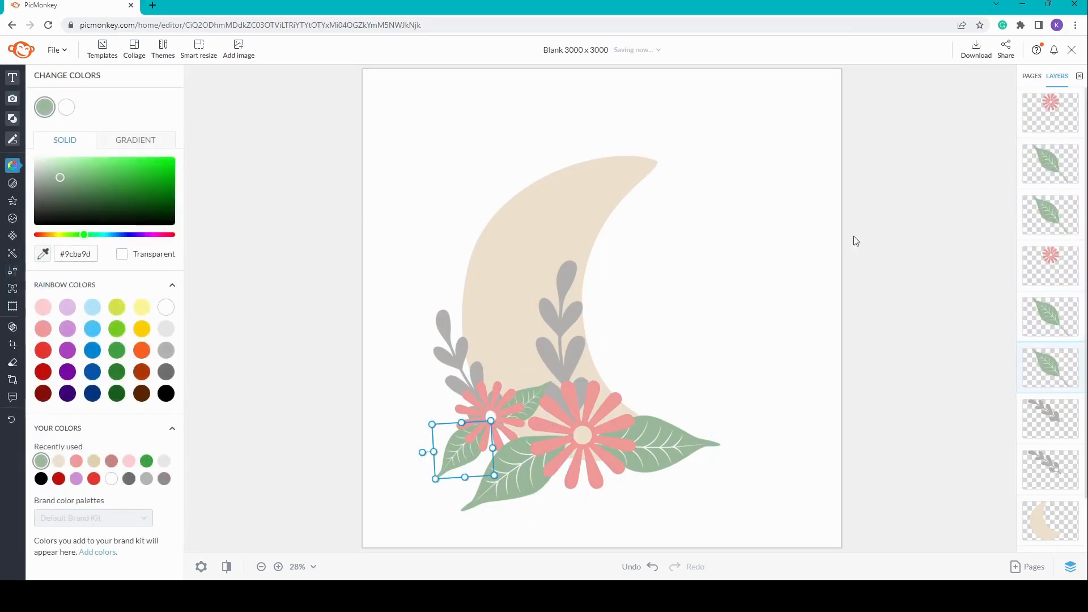
left_click(917, 205)
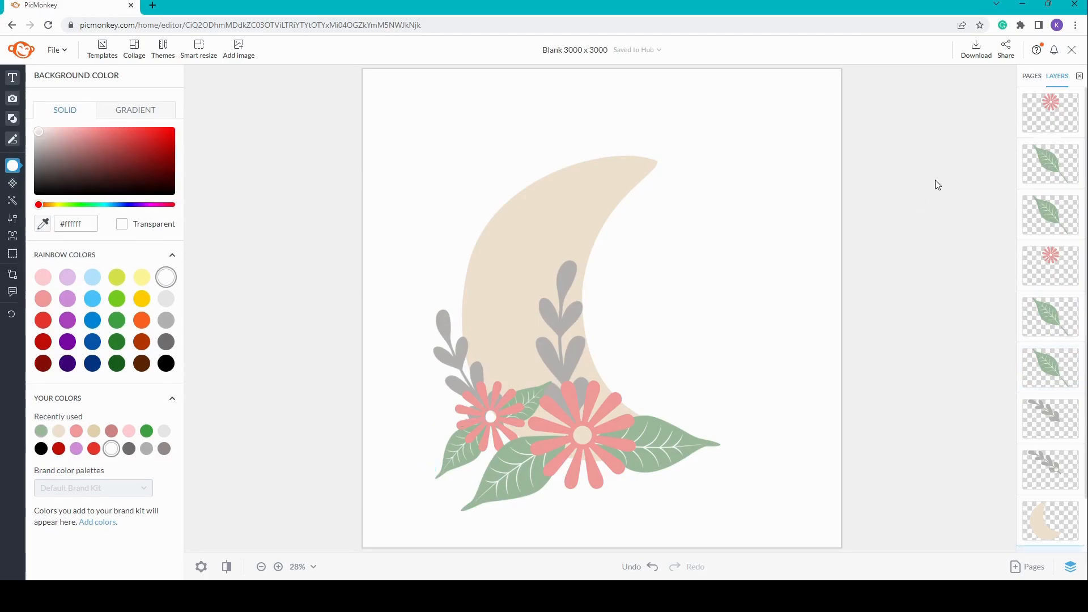
left_click(594, 432)
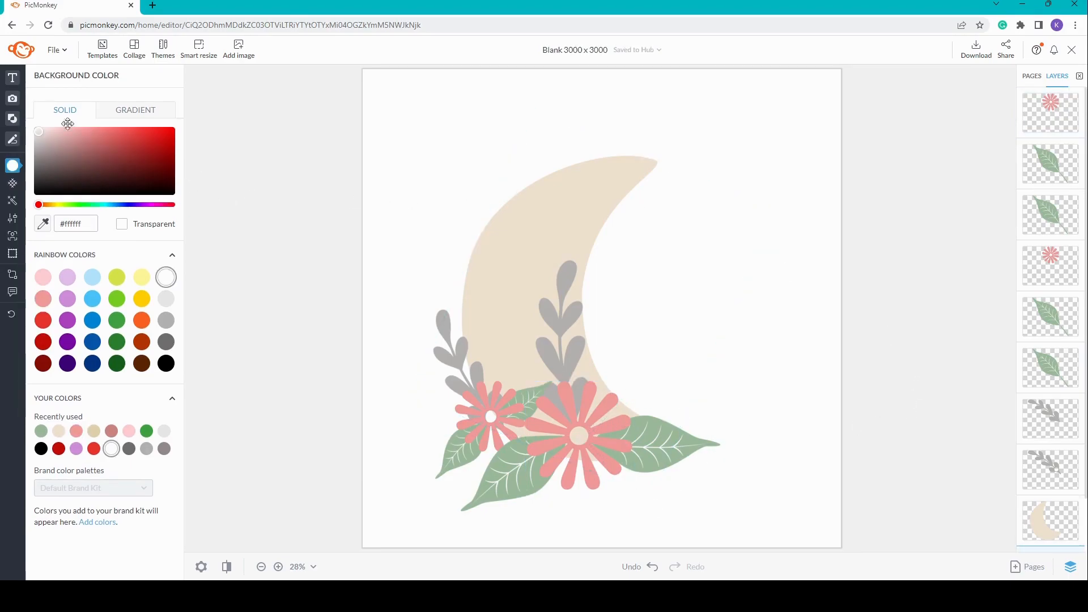
Step: Add a text box in the Bloomishly font, narrow it and place it to the right of the moon's inner curve
left_click(12, 77)
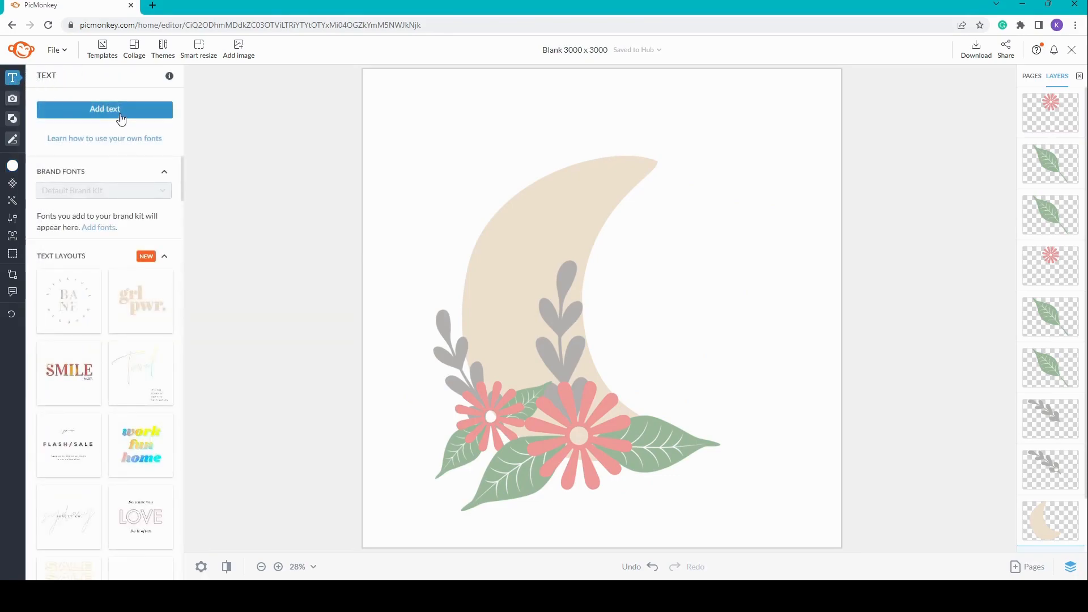
left_click(121, 117)
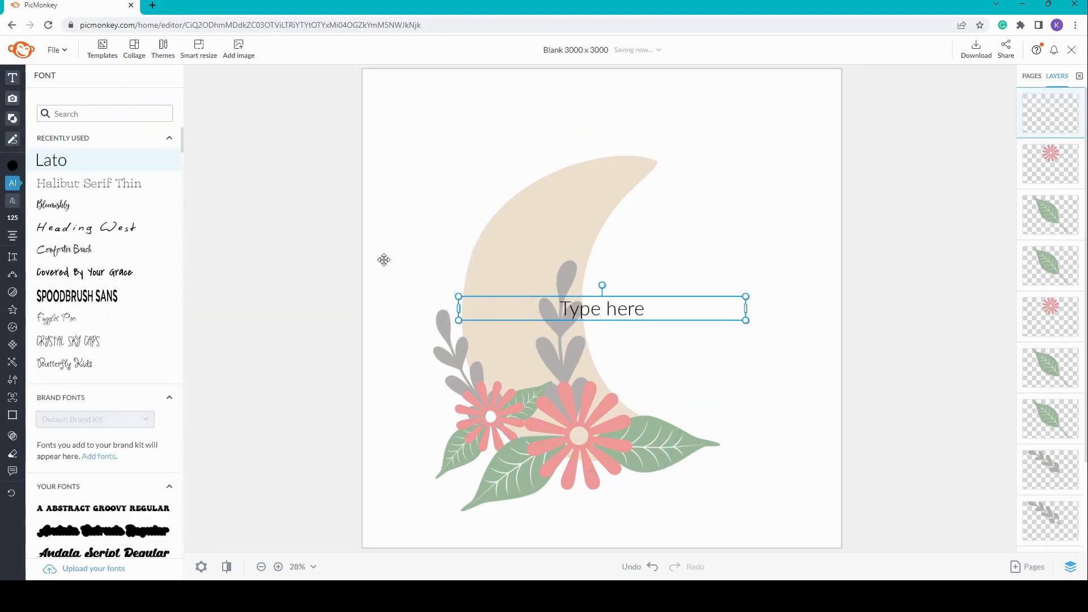
left_click(65, 209)
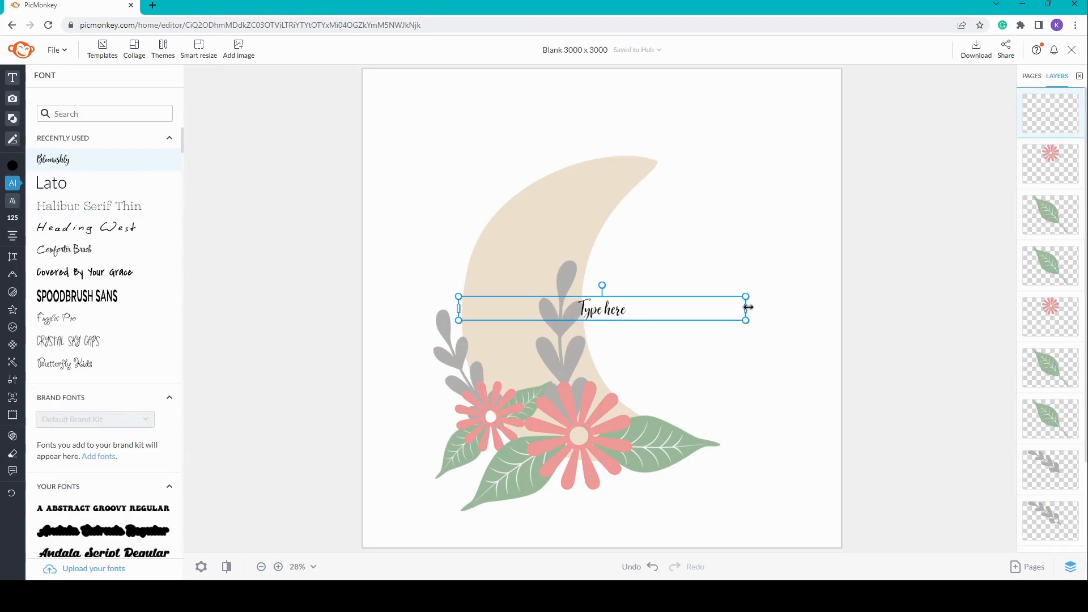
left_click_drag(459, 308, 710, 318)
Step: Replace the placeholder text with "Only"
double_click(712, 310)
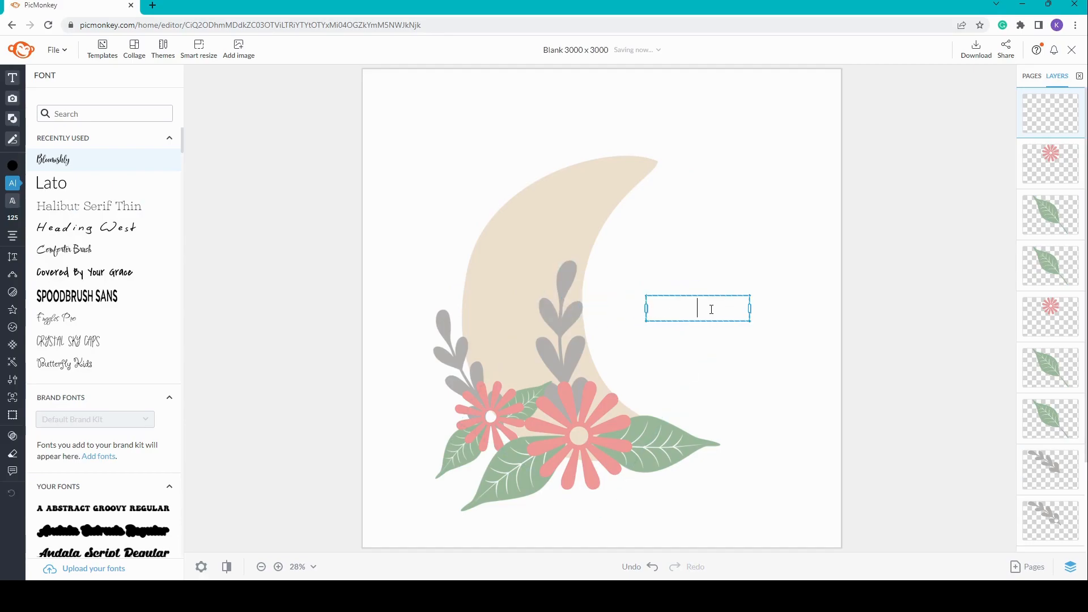
type("only")
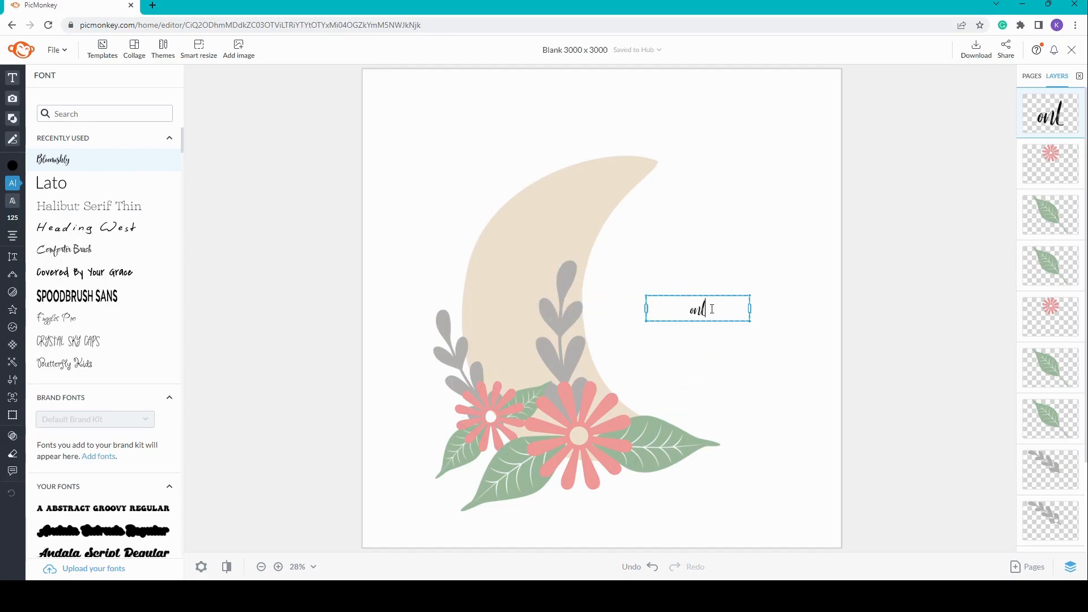
key("BackSpace")
key("BackSpace")
key("BackSpace")
type("Only")
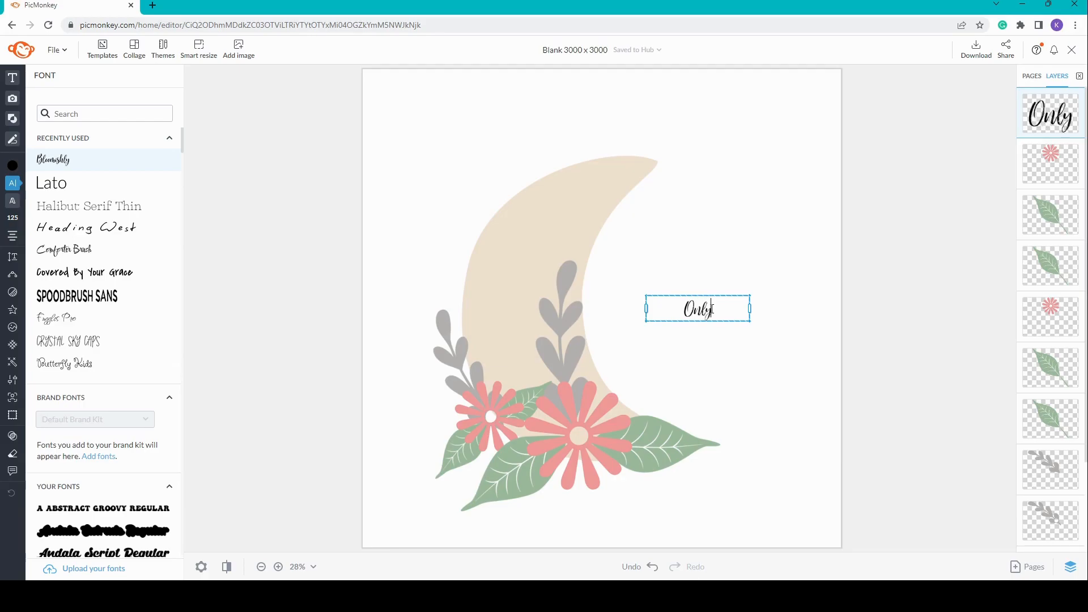
key("Escape")
Step: Enlarge "Only" beside the moon's upper inner curve and stack two duplicates of it below
left_click_drag(689, 306, 486, 334)
left_click_drag(600, 238, 664, 334)
key("ctrl+d")
key("ctrl+d")
Step: Replace the lowest "Only" with "You" and the middle one with "love"
double_click(665, 334)
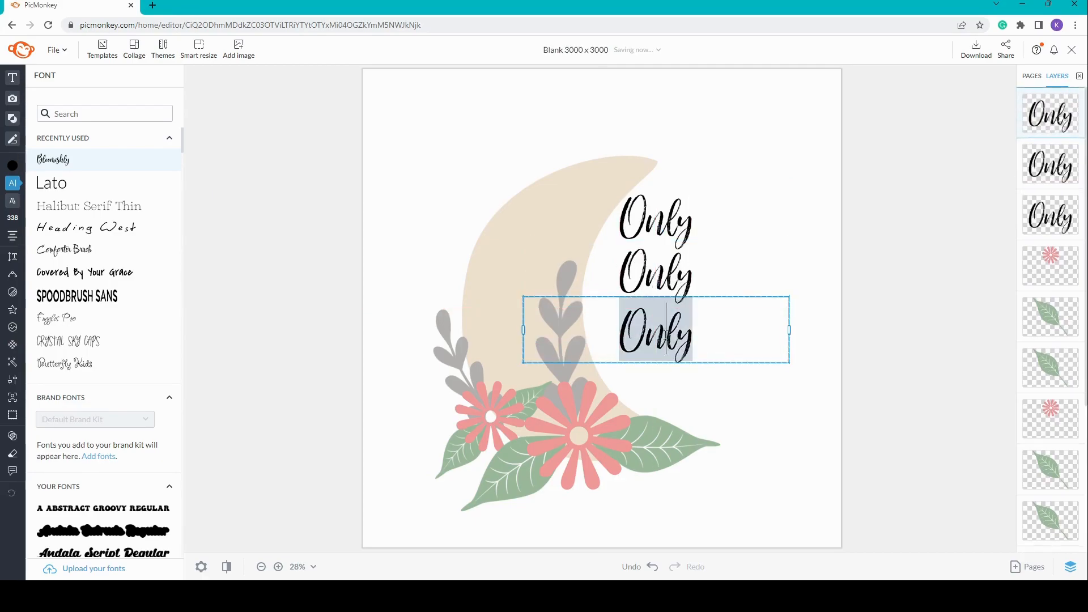
type("You")
left_click(659, 267)
left_click(659, 272)
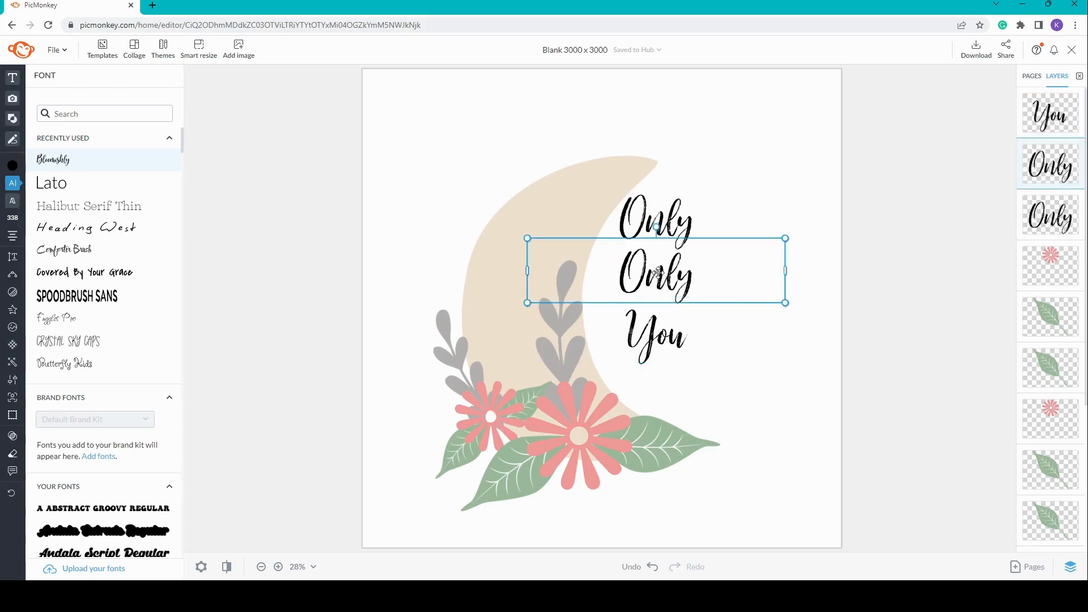
double_click(658, 273)
type("love")
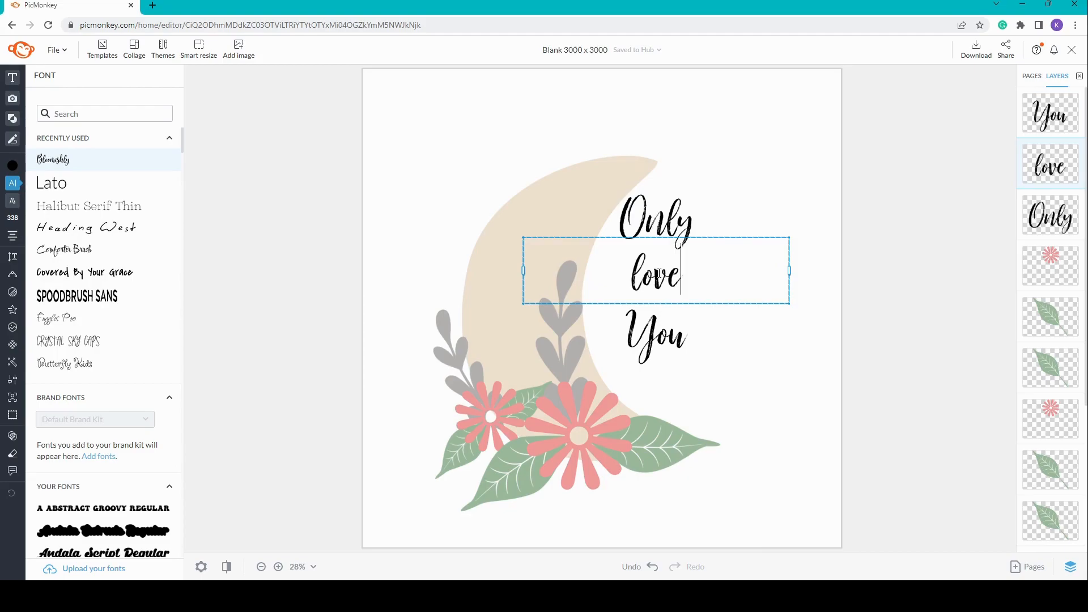
Step: Set "love" in Halibut Serif Thin, shrink it slightly and center it between "Only" and "You"
double_click(659, 273)
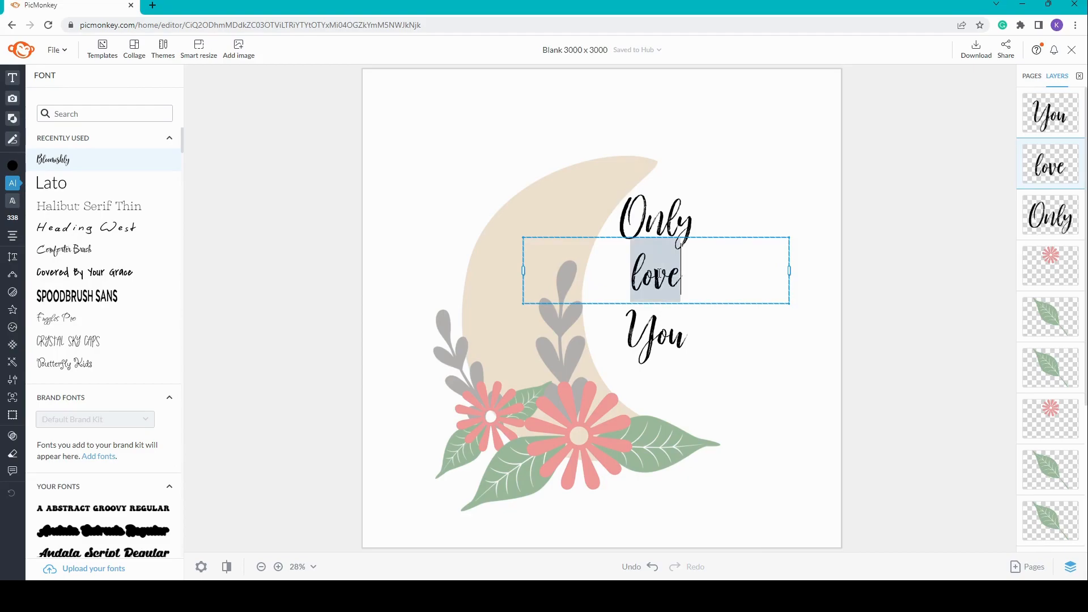
left_click(88, 206)
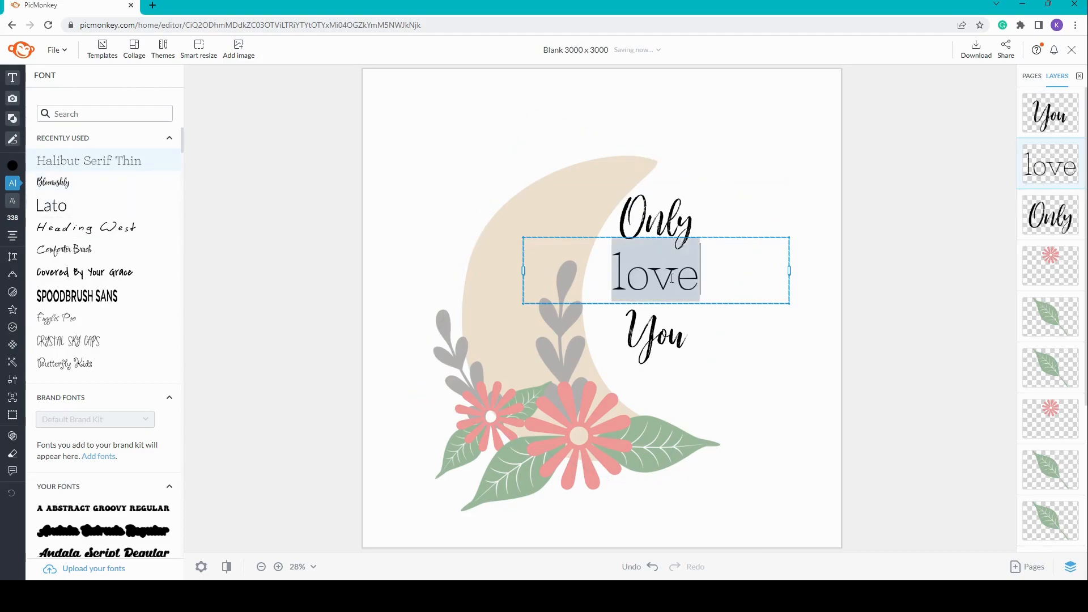
left_click(900, 305)
left_click_drag(786, 238, 740, 281)
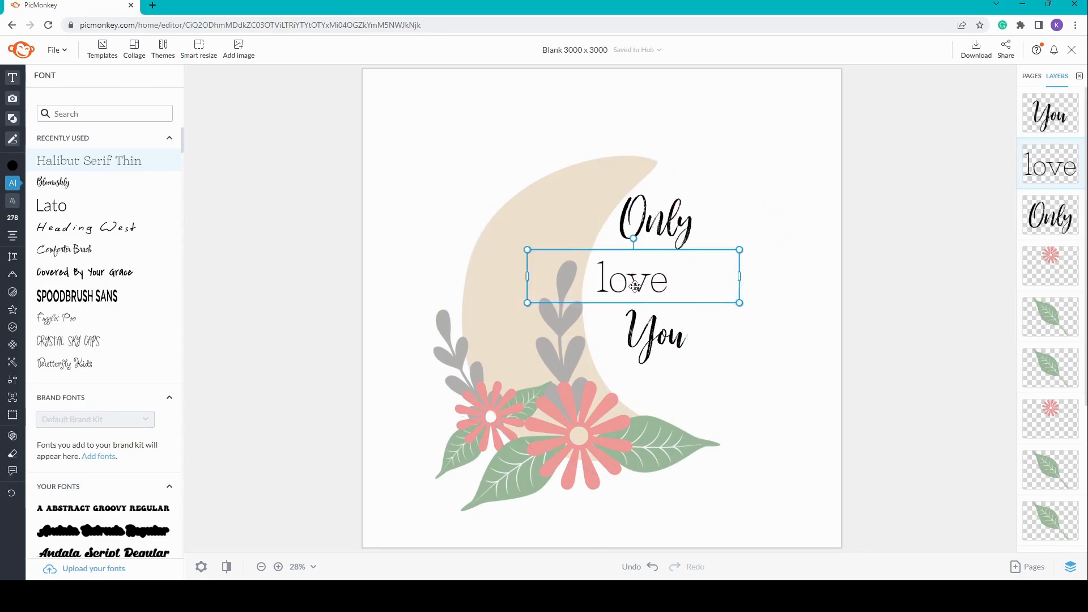
left_click(912, 292)
left_click(629, 287)
left_click_drag(630, 287, 653, 279)
Step: Search the graphics library for "heart", add the Gleaming Heart and center it over the word "love"
left_click(660, 337)
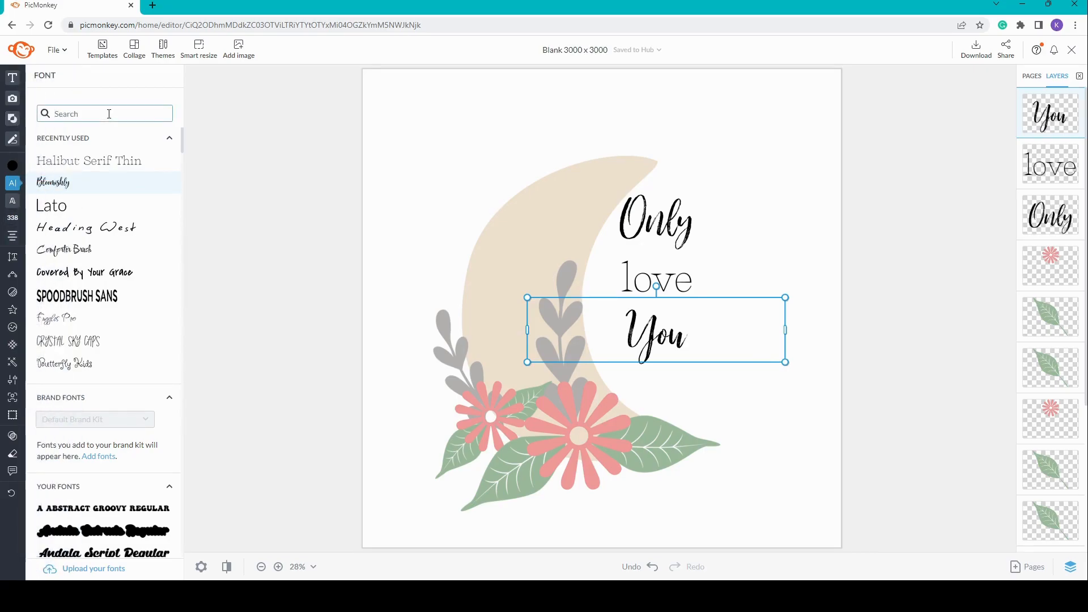
type("Heart")
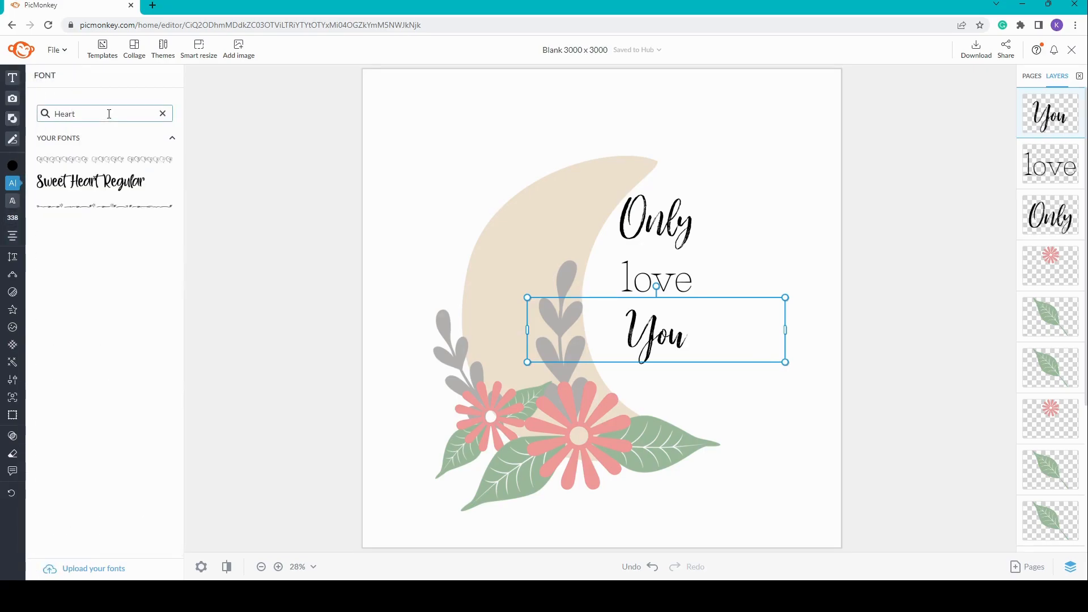
left_click(12, 119)
left_click(65, 134)
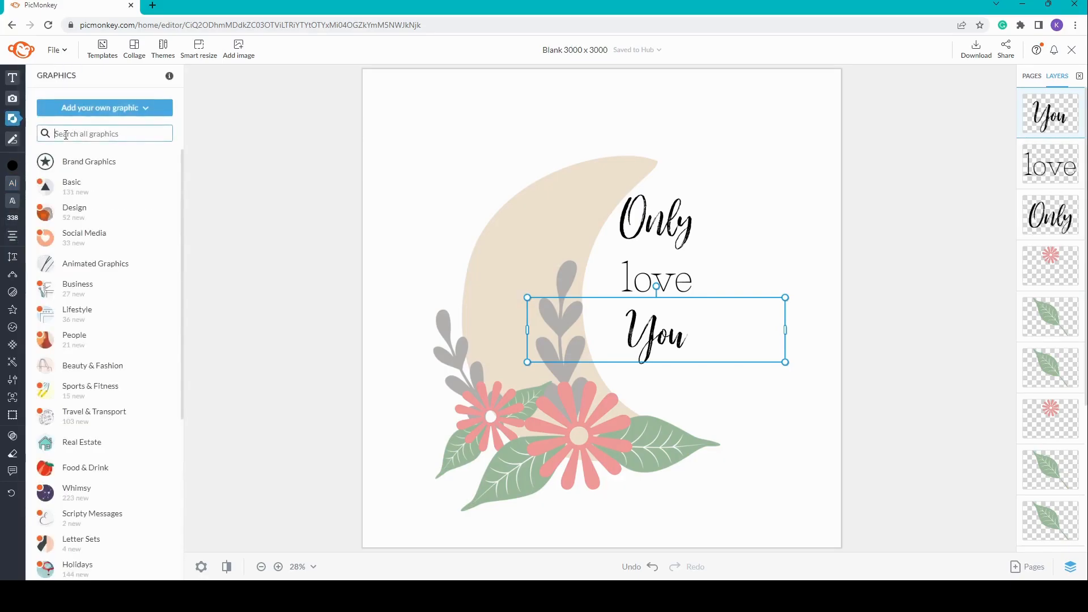
type("heart")
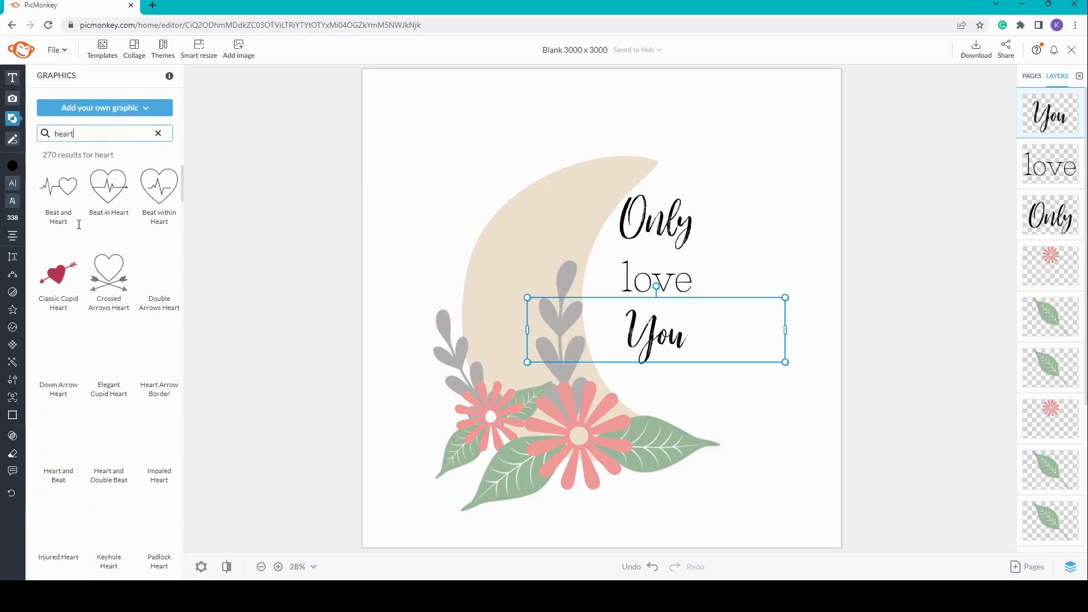
scroll(111, 387, "down", 20)
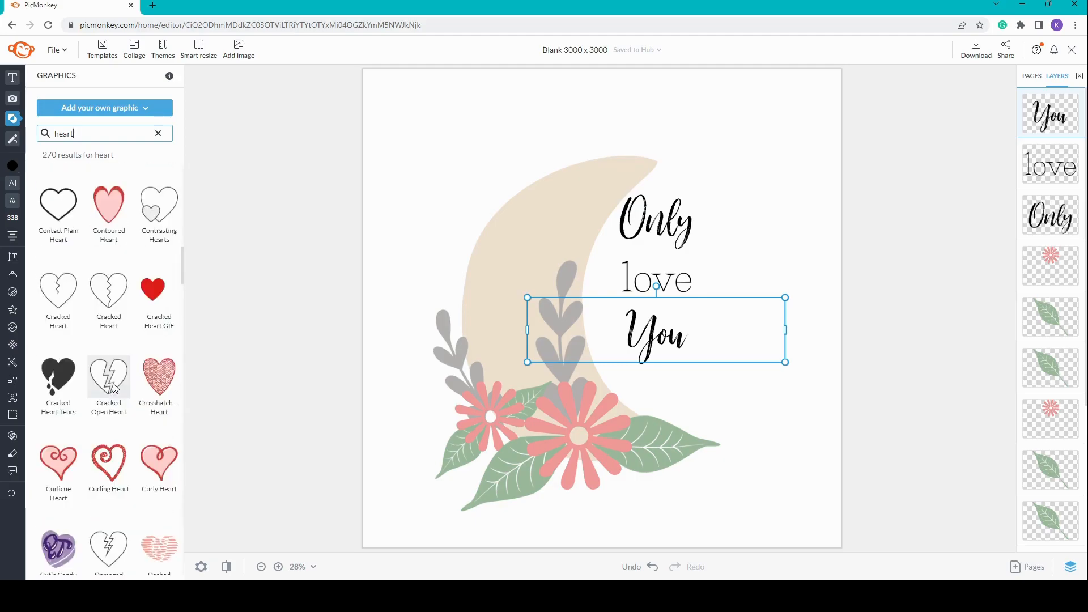
scroll(113, 388, "down", 10)
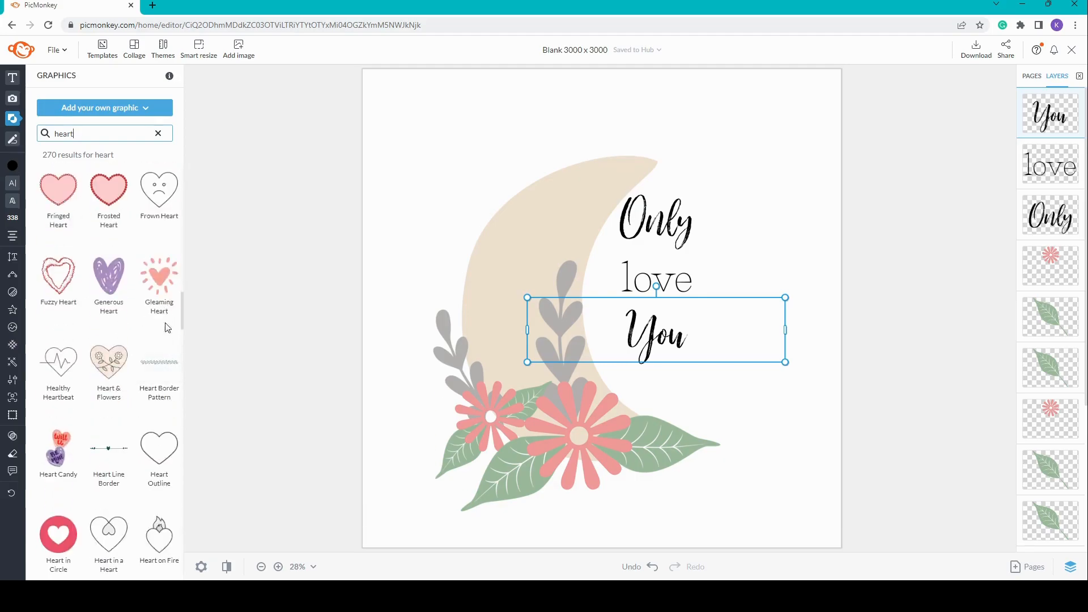
left_click(159, 275)
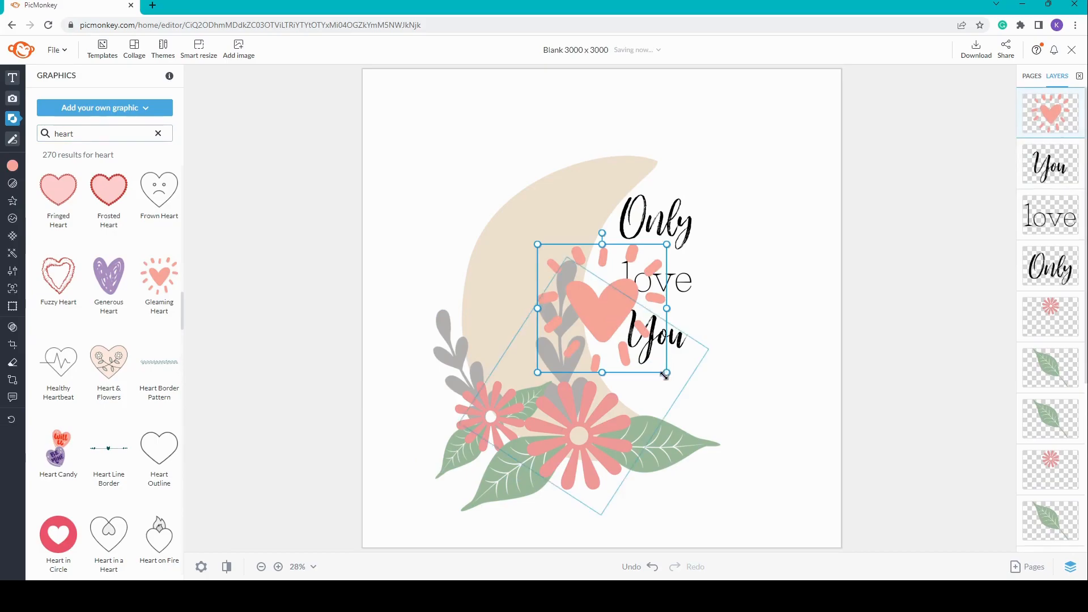
left_click_drag(593, 312, 642, 286)
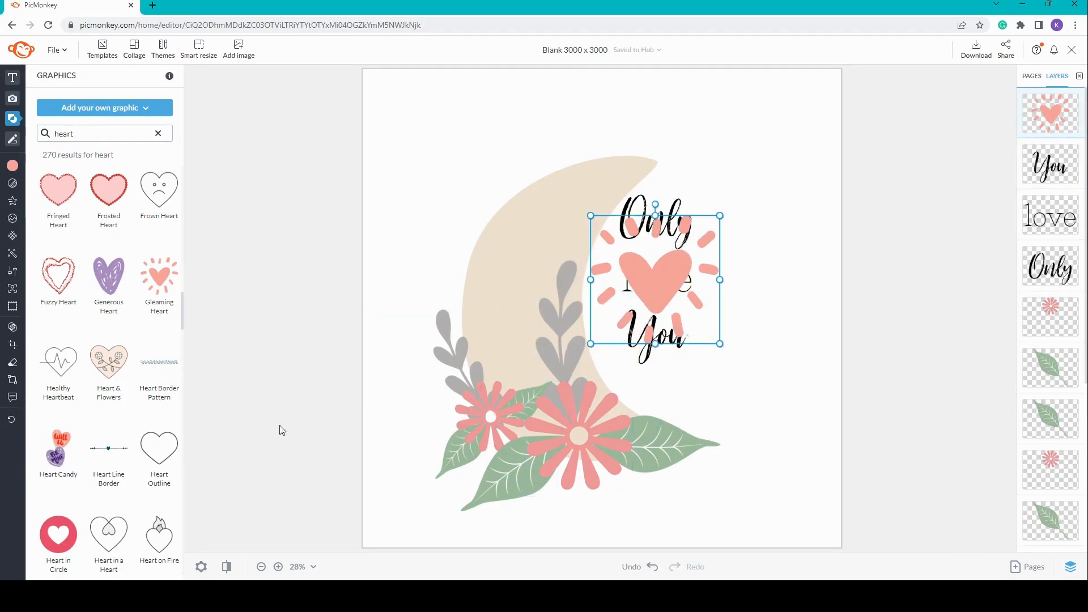
Step: Erase the rays around the heart with an enlarged round eraser and move the heart layer beneath "love"
left_click(18, 363)
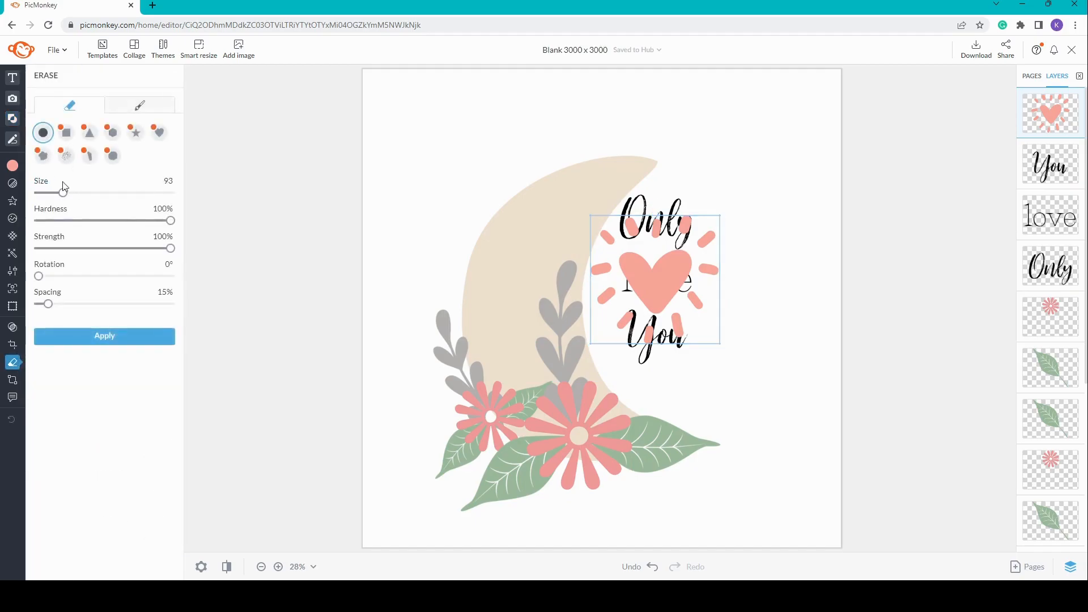
left_click_drag(63, 193, 88, 193)
mouse_move(627, 228)
left_mouse_down()
mouse_move(702, 228)
mouse_move(710, 243)
mouse_move(716, 275)
mouse_move(671, 338)
mouse_move(621, 324)
mouse_move(604, 270)
mouse_move(608, 232)
left_mouse_up()
left_click(165, 338)
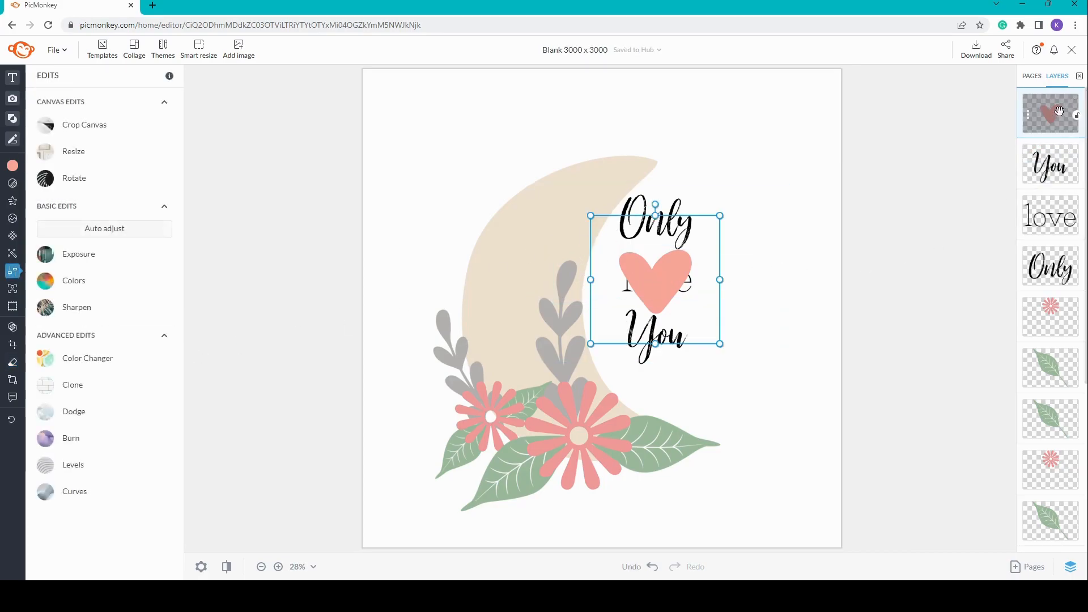
left_click(904, 236)
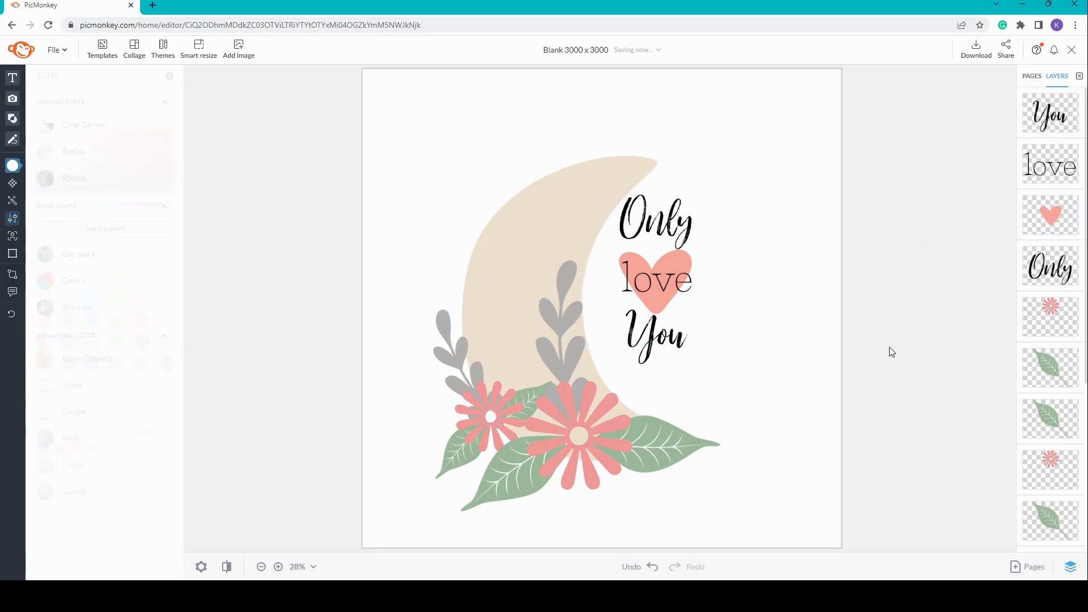
Step: Select the three words and the heart together, enlarge them and position them within the moon's inner curve
left_click(1051, 114)
left_click(1050, 266, "shift")
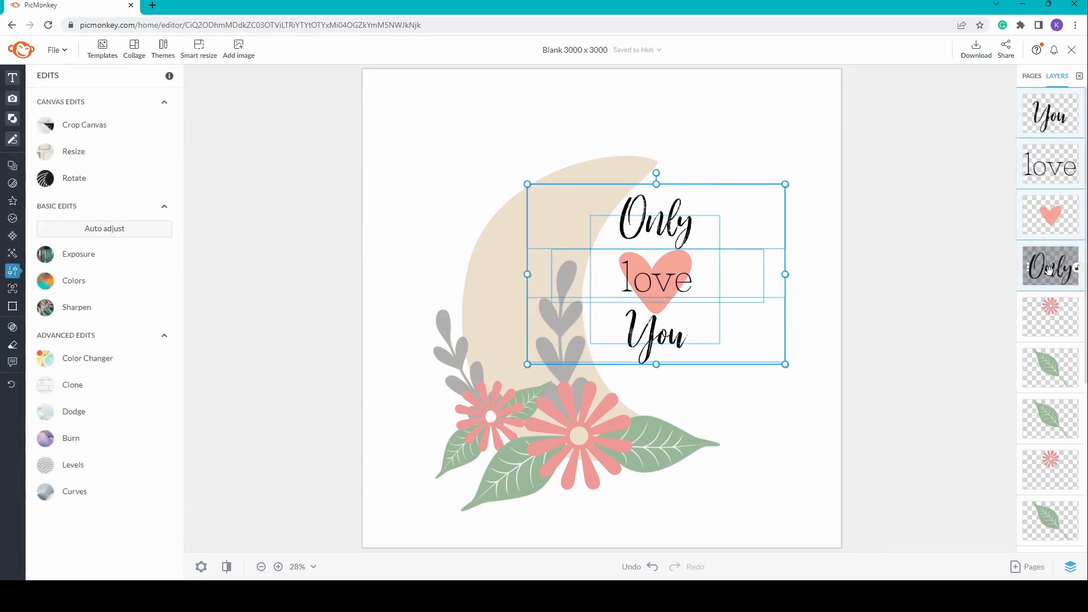
left_click_drag(796, 382, 837, 435)
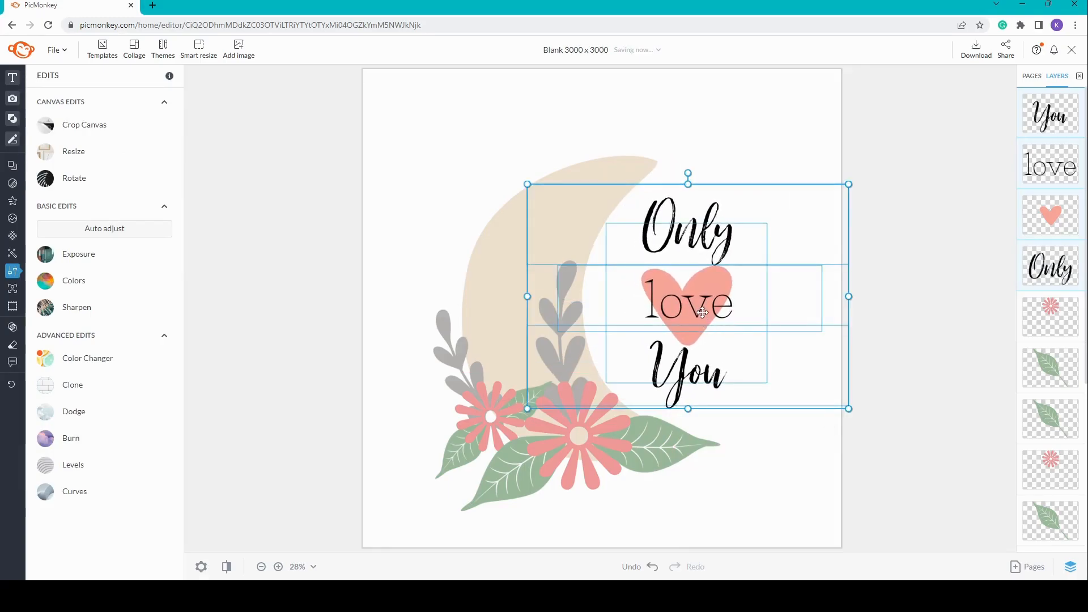
left_click_drag(707, 313, 697, 312)
left_click(917, 263)
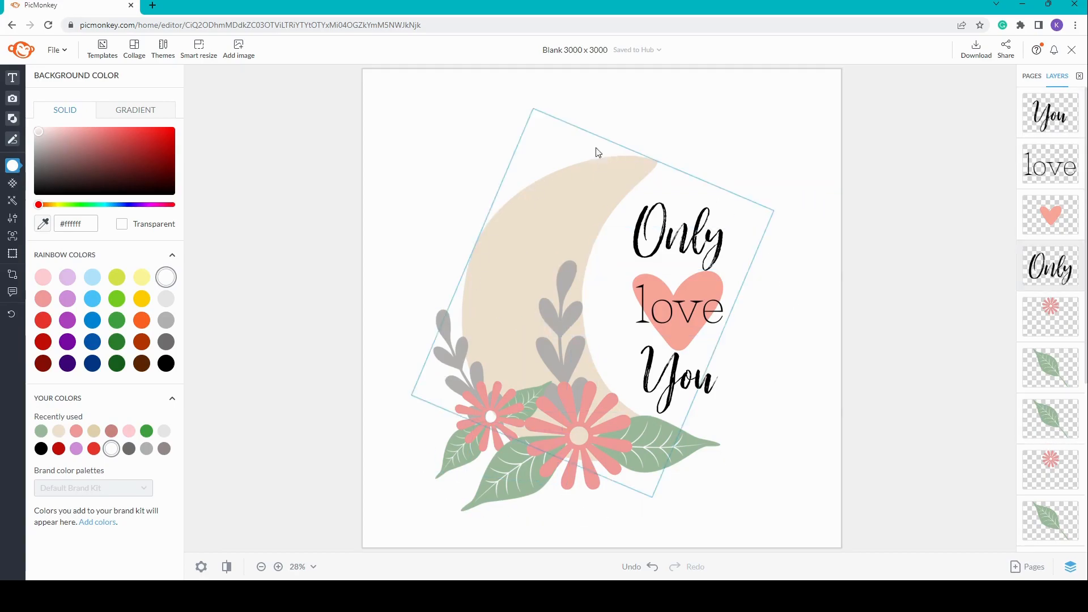
Step: Set up the Spray Paint brush in yellow with the speckled splatter shape and a size of 361
left_click(17, 139)
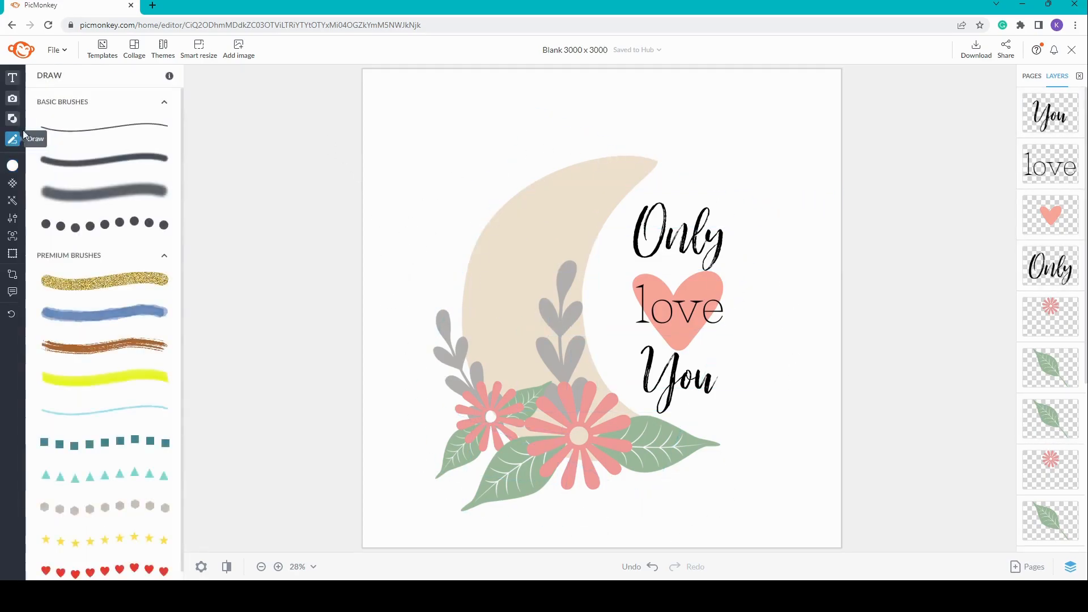
left_click(115, 187)
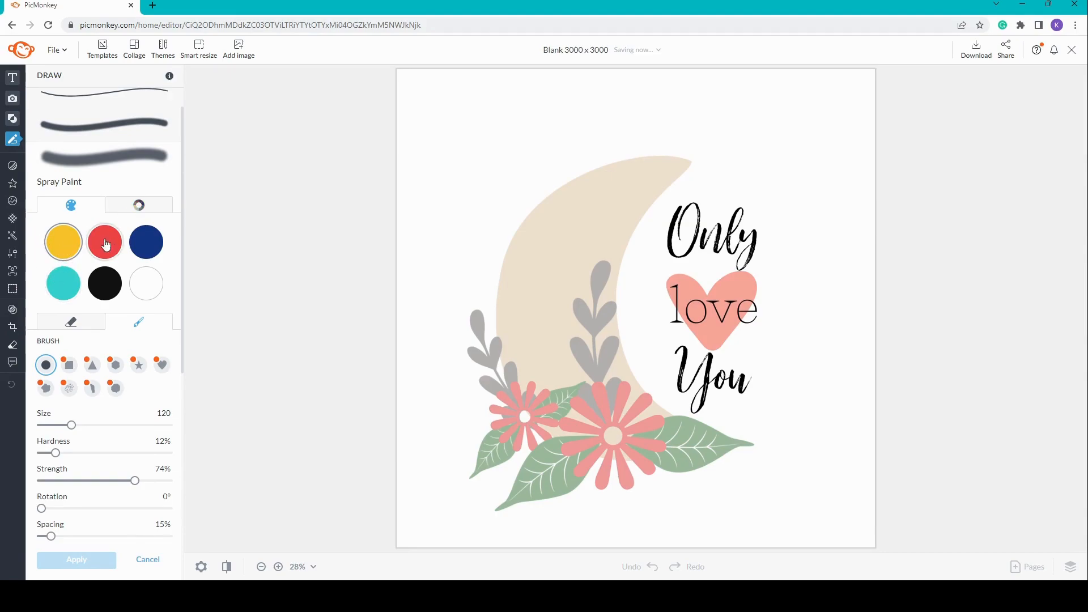
left_click(143, 210)
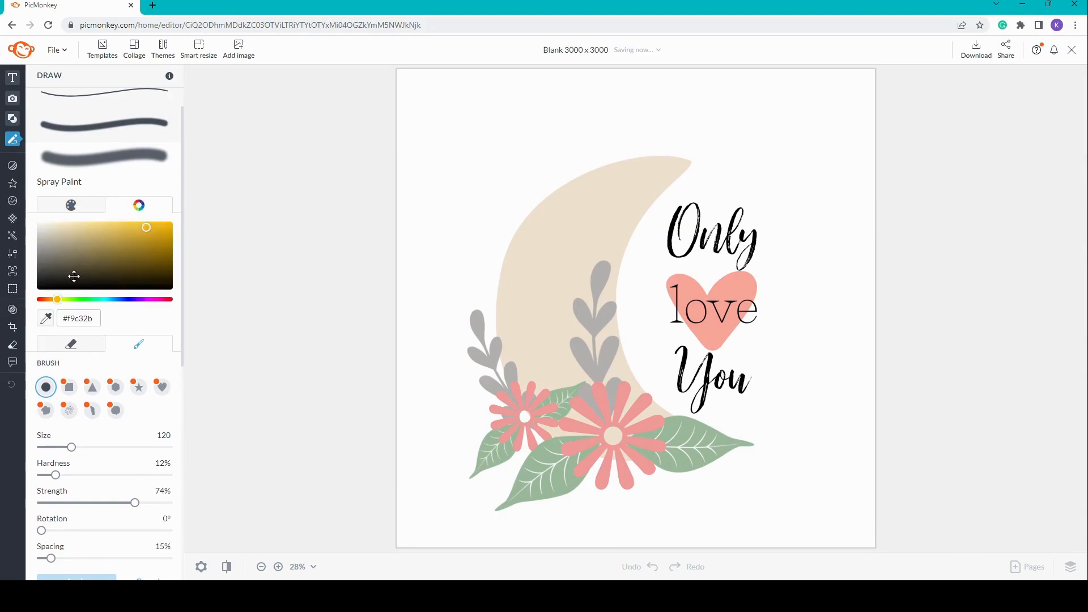
left_click(72, 208)
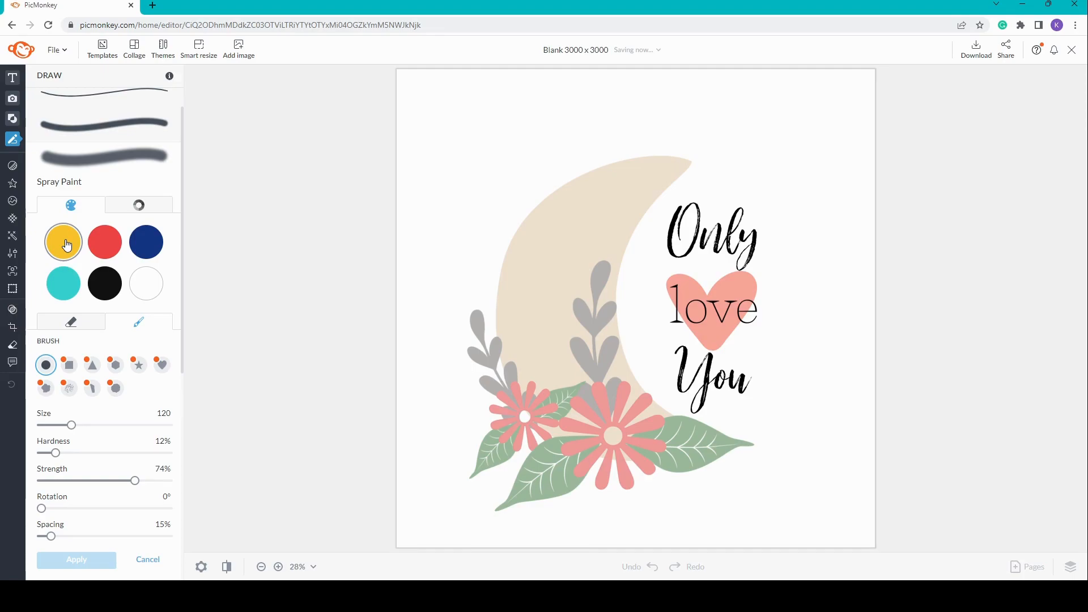
left_click(70, 393)
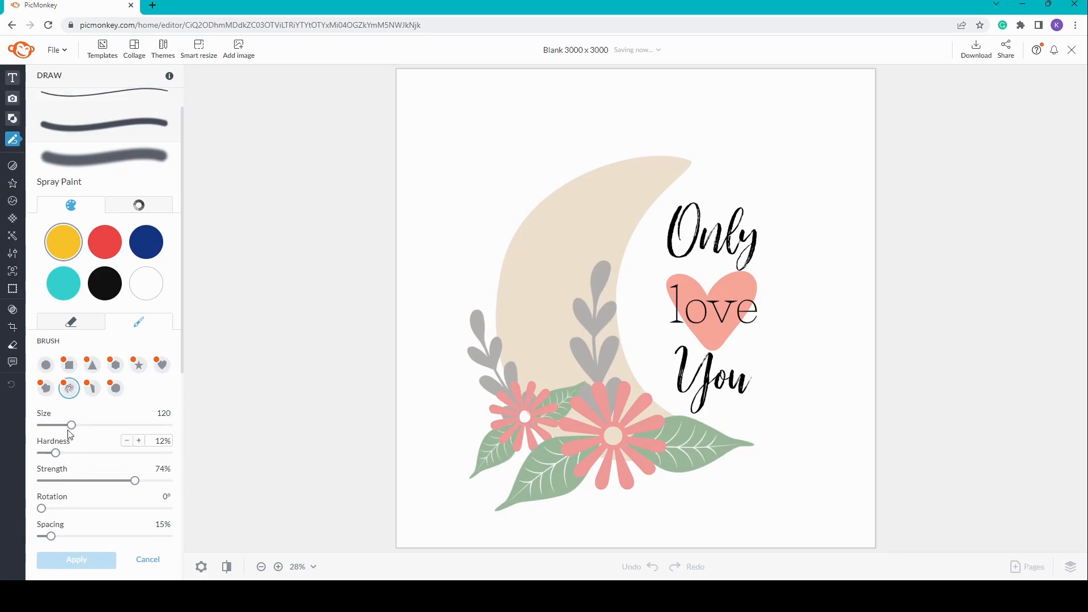
left_click_drag(72, 425, 118, 431)
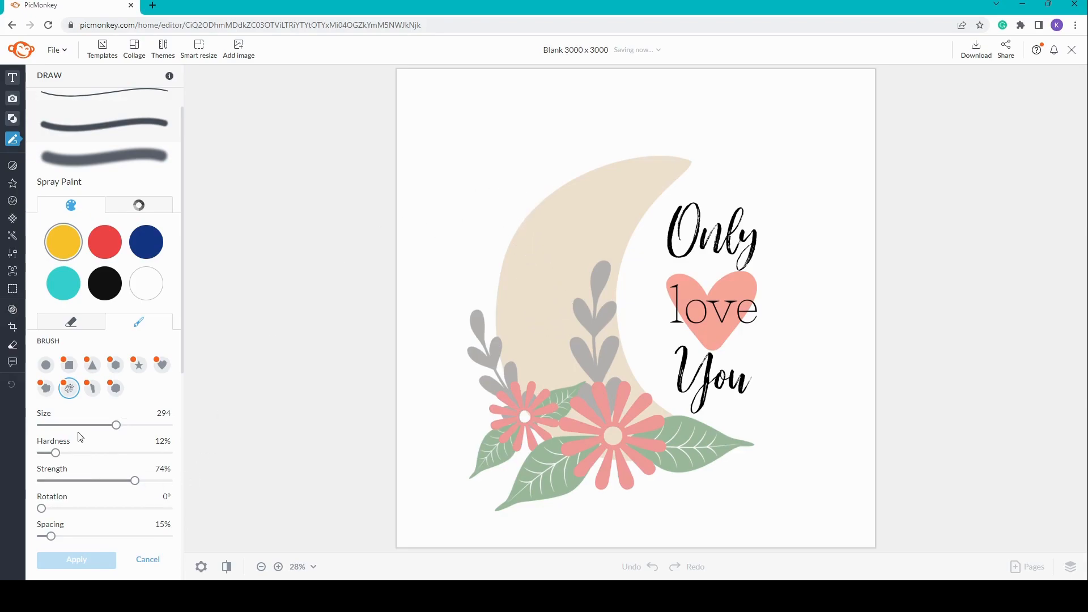
left_click_drag(116, 427, 119, 428)
left_click_drag(117, 425, 134, 426)
Step: Paint yellow splatter around the moon, flowers and text to form a rounded halo, and apply the drawing
mouse_move(493, 238)
left_mouse_down()
mouse_move(513, 207)
mouse_move(567, 173)
mouse_move(700, 164)
left_mouse_up()
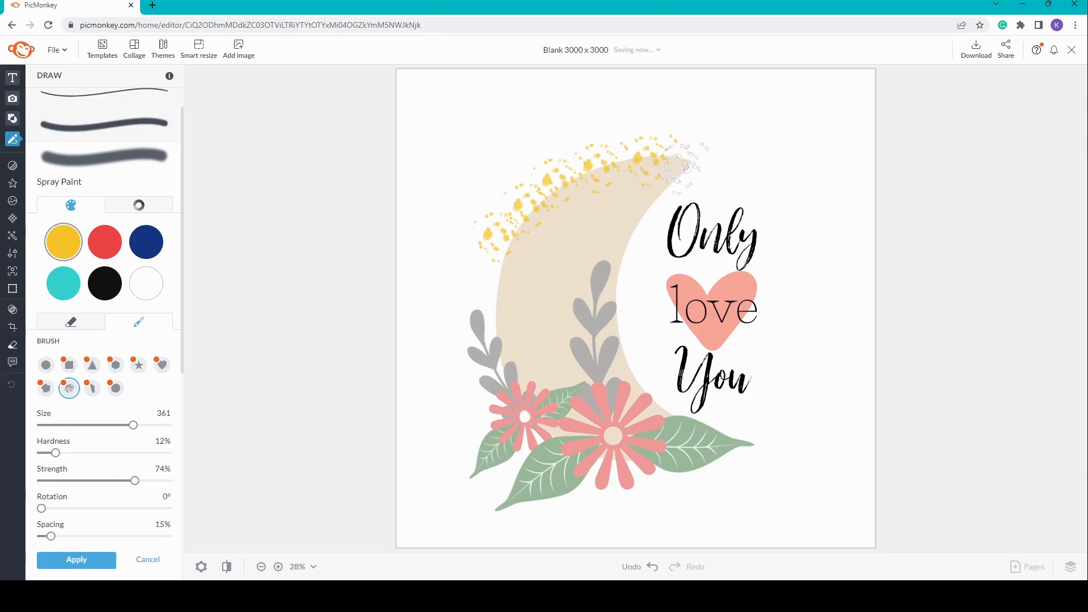
mouse_move(677, 164)
left_mouse_down()
mouse_move(691, 208)
mouse_move(711, 184)
mouse_move(699, 225)
mouse_move(659, 206)
mouse_move(639, 250)
mouse_move(642, 350)
mouse_move(648, 377)
mouse_move(688, 417)
mouse_move(739, 433)
mouse_move(756, 345)
mouse_move(756, 220)
mouse_move(725, 182)
mouse_move(736, 214)
mouse_move(694, 242)
mouse_move(683, 234)
mouse_move(656, 261)
mouse_move(705, 261)
mouse_move(686, 285)
mouse_move(720, 276)
mouse_move(681, 303)
mouse_move(725, 324)
mouse_move(672, 344)
mouse_move(736, 348)
mouse_move(697, 372)
mouse_move(733, 453)
mouse_move(713, 473)
mouse_move(664, 488)
mouse_move(583, 482)
mouse_move(528, 493)
mouse_move(503, 453)
mouse_move(506, 430)
mouse_move(525, 439)
mouse_move(477, 408)
mouse_move(494, 371)
mouse_move(465, 350)
mouse_move(484, 249)
mouse_move(503, 231)
mouse_move(488, 306)
mouse_move(538, 392)
left_mouse_up()
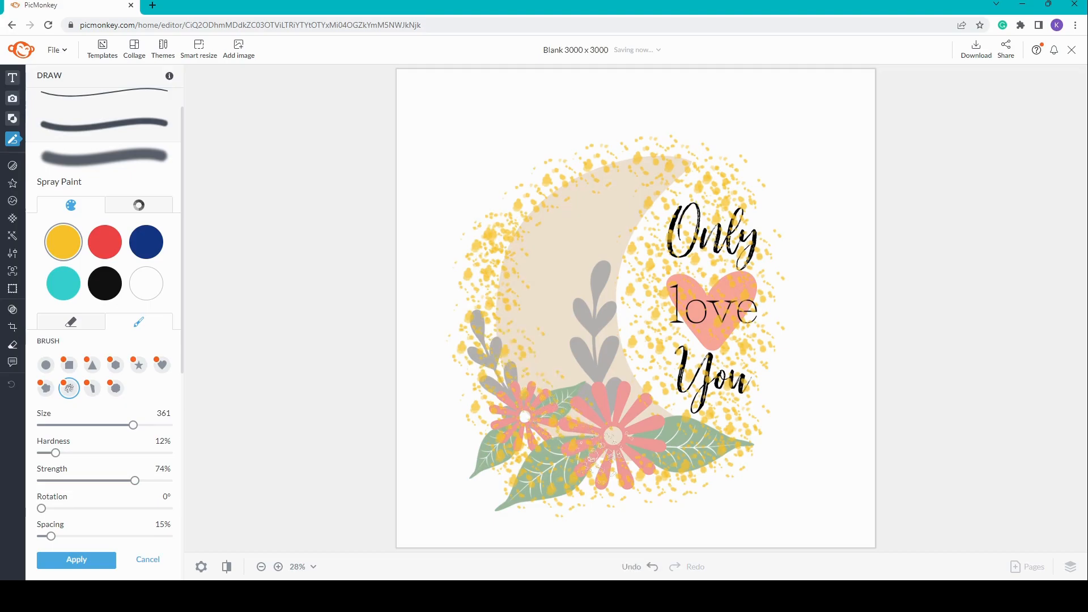
mouse_move(734, 420)
left_mouse_down()
mouse_move(664, 391)
mouse_move(622, 295)
mouse_move(621, 253)
mouse_move(673, 183)
mouse_move(656, 150)
mouse_move(579, 177)
mouse_move(545, 170)
mouse_move(514, 202)
left_mouse_up()
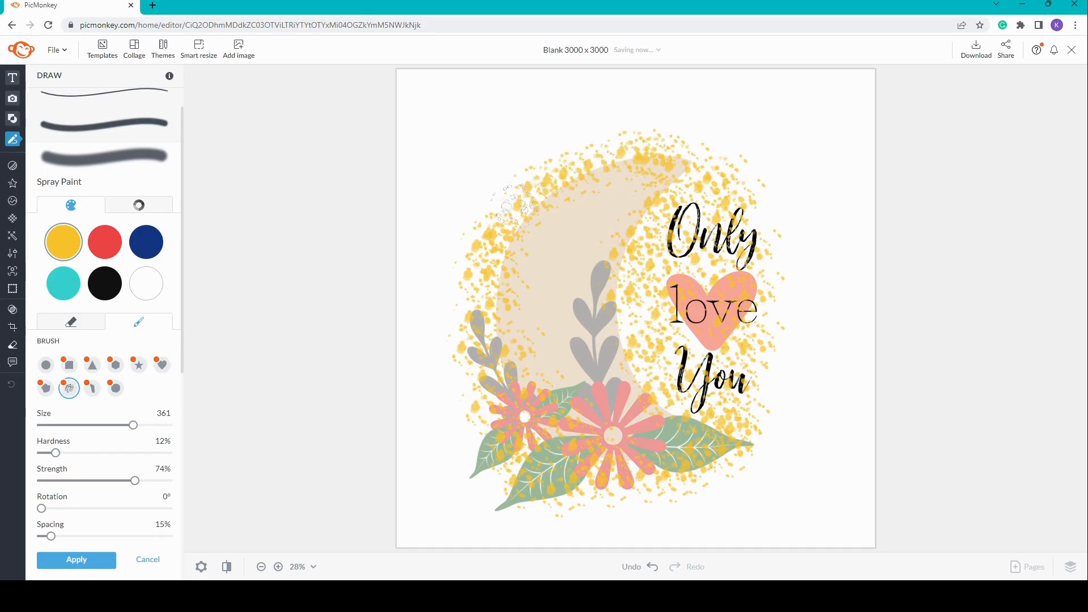
left_click_drag(639, 150, 695, 159)
mouse_move(737, 190)
left_mouse_down()
mouse_move(762, 215)
mouse_move(773, 323)
mouse_move(753, 425)
mouse_move(730, 452)
left_mouse_up()
left_click_drag(470, 313, 473, 307)
left_click(776, 253)
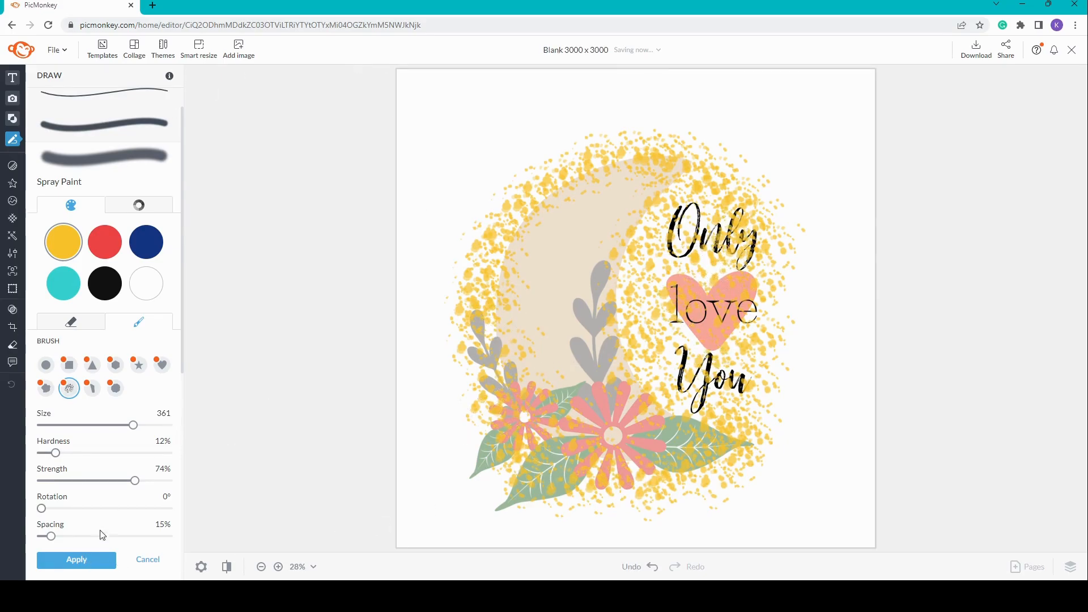
left_click(102, 561)
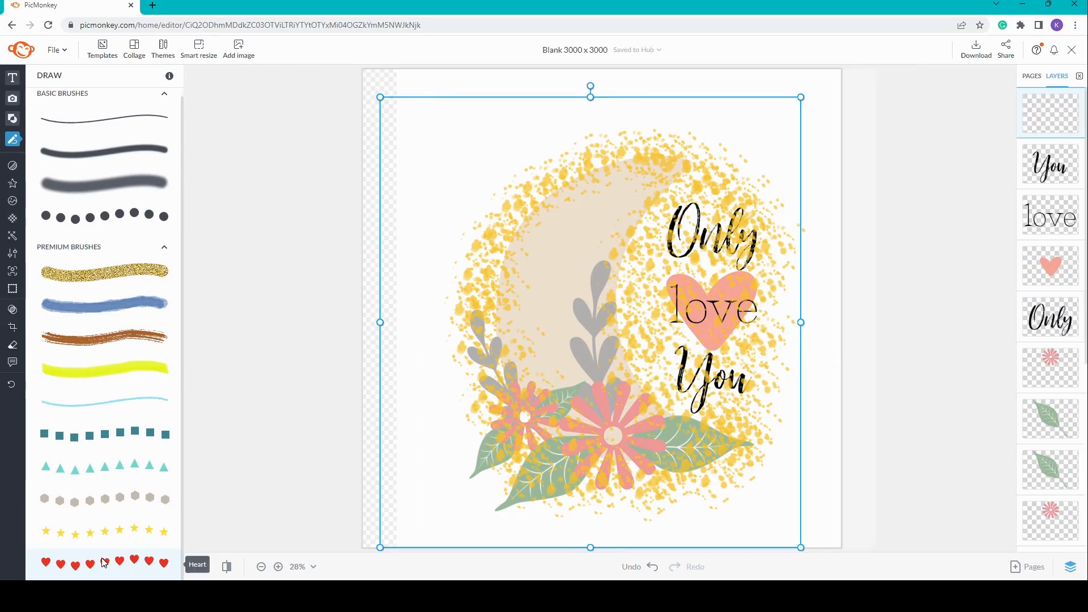
Step: Fade the yellow splatter layer to 59%
left_click(14, 316)
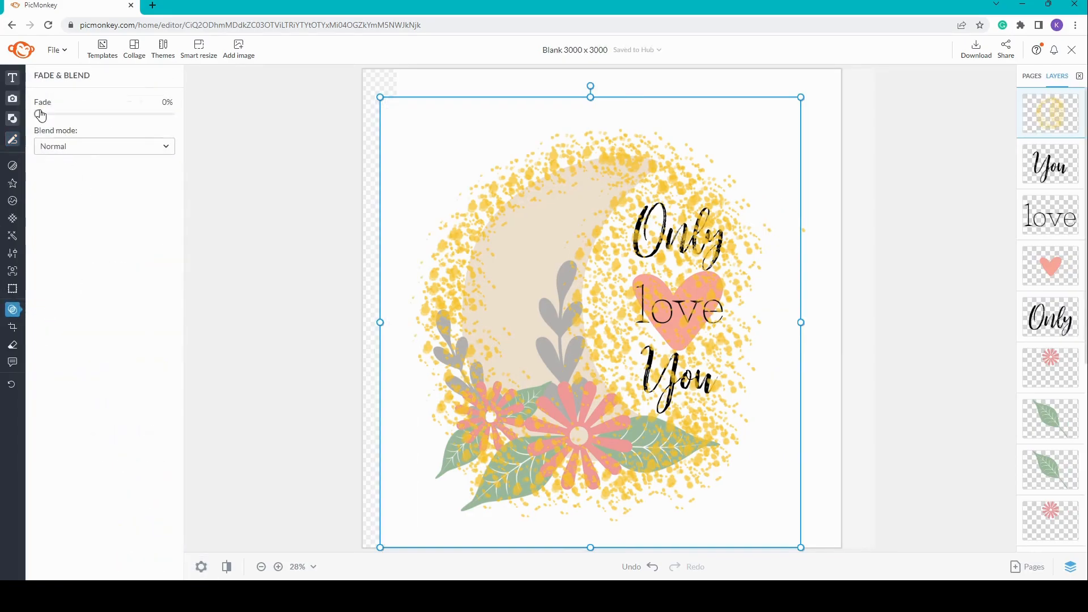
left_click_drag(39, 114, 119, 124)
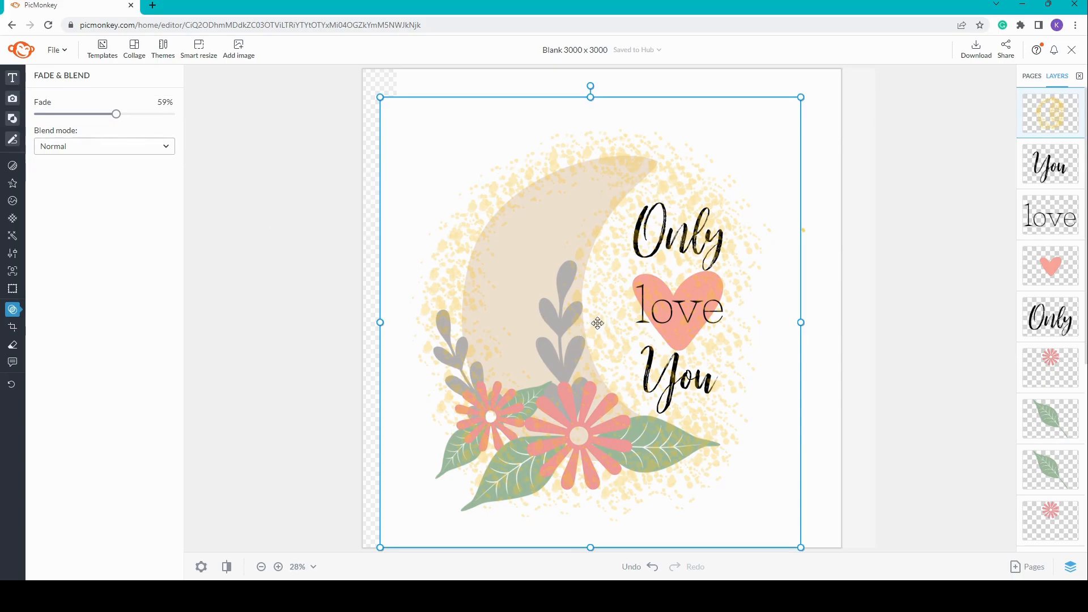
left_click(875, 277)
Step: Move the splatter layer beneath the moon layer, directly above the background
left_click_drag(1051, 113, 1076, 527)
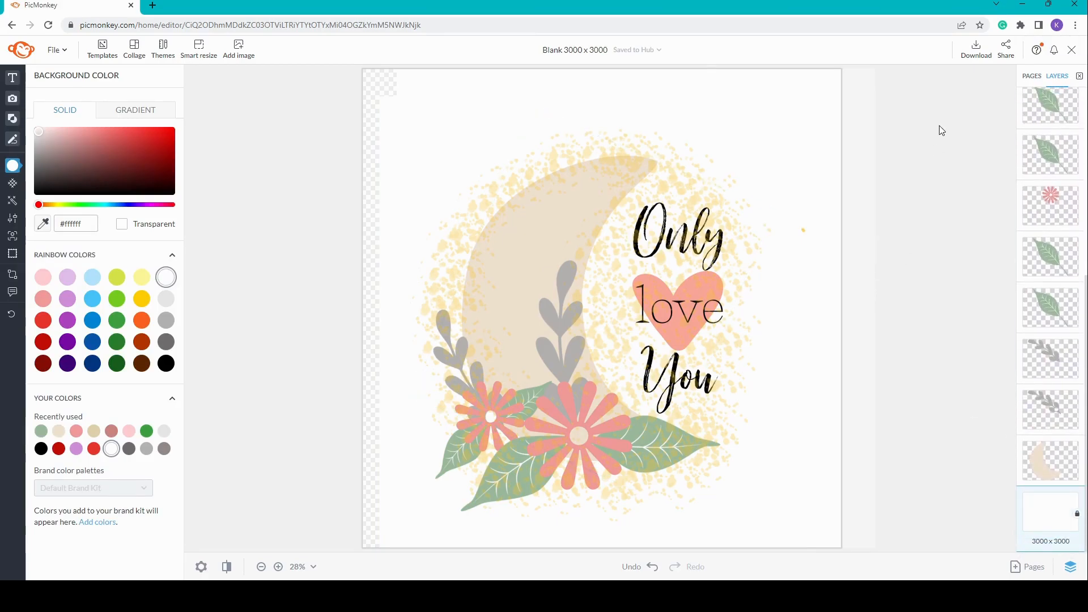
scroll(1051, 315, "up", 5)
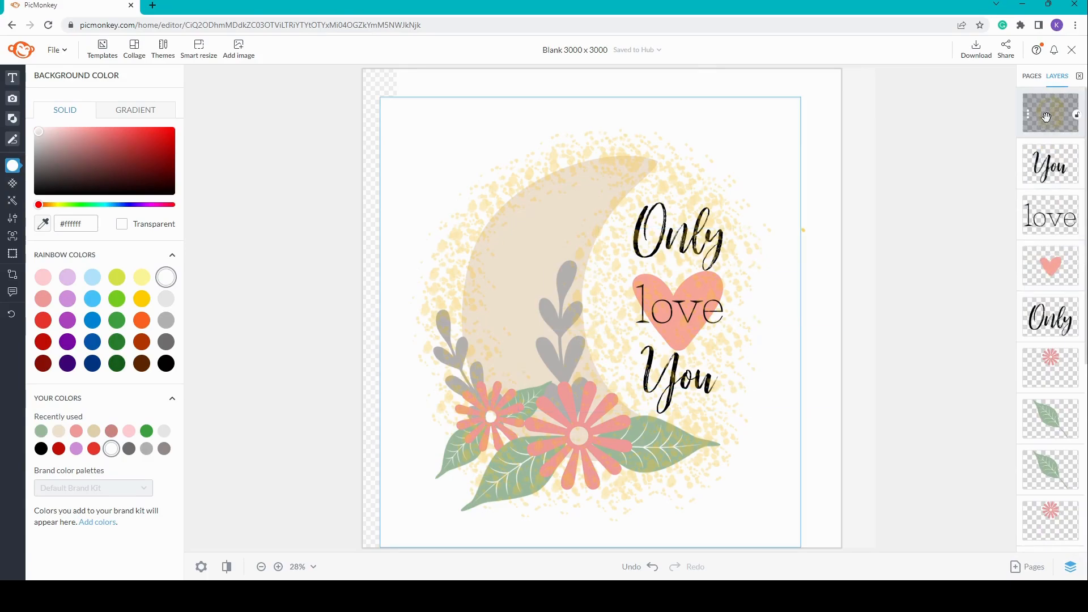
left_click_drag(1046, 117, 1052, 462)
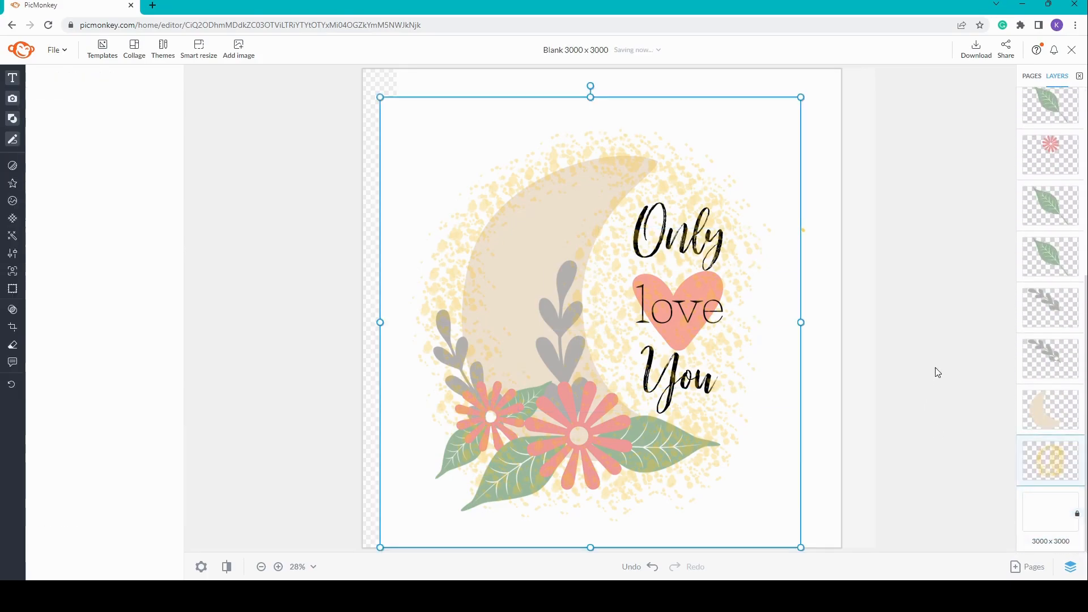
left_click(938, 260)
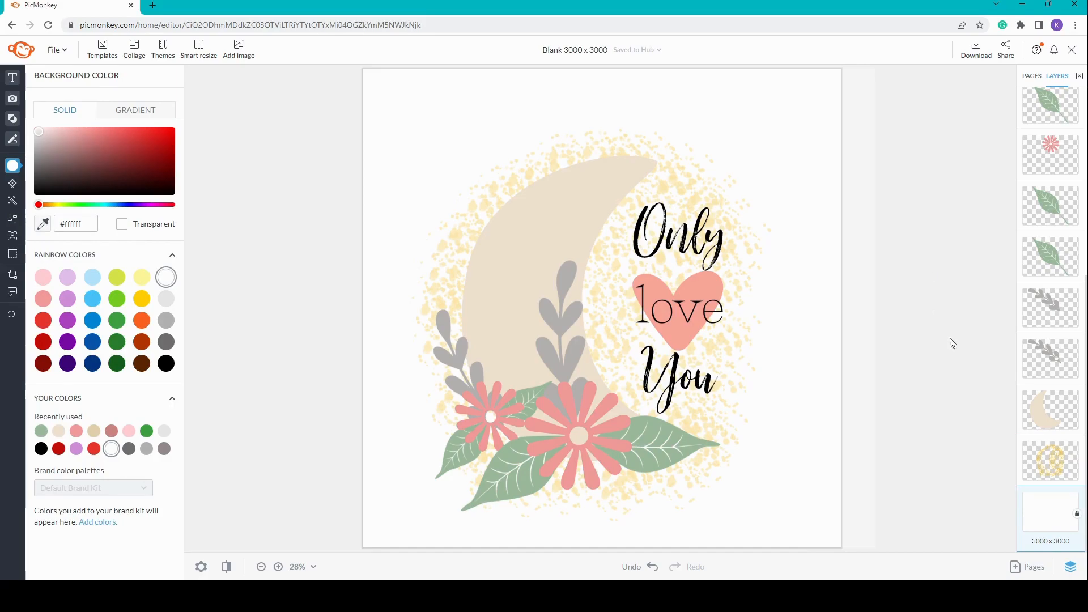
Step: Unlock the white background layer and delete it to leave a transparent canvas
left_click(1079, 515)
left_click(822, 96)
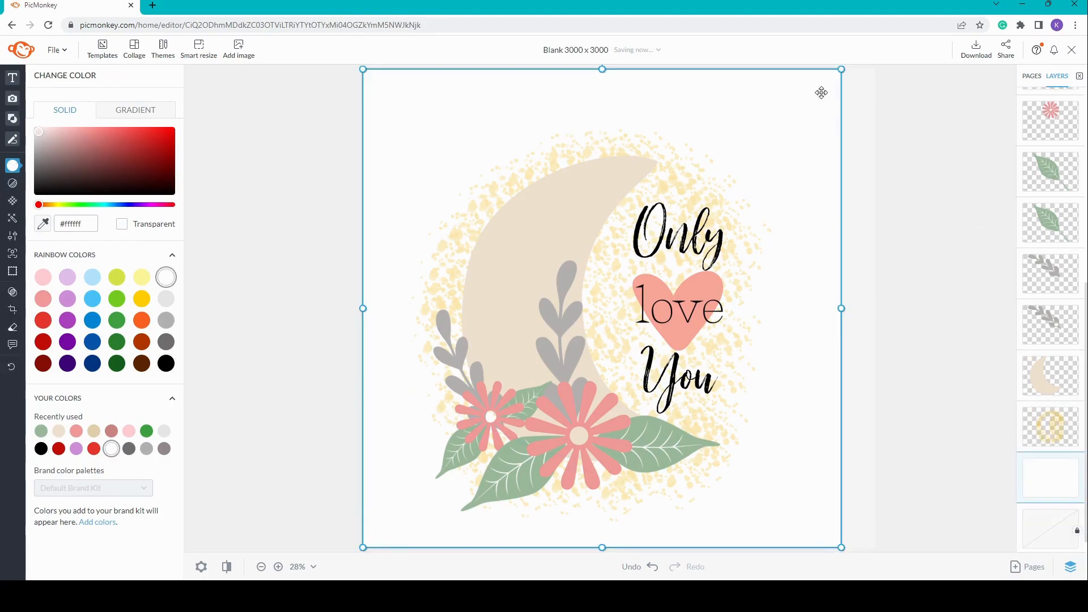
key("Delete")
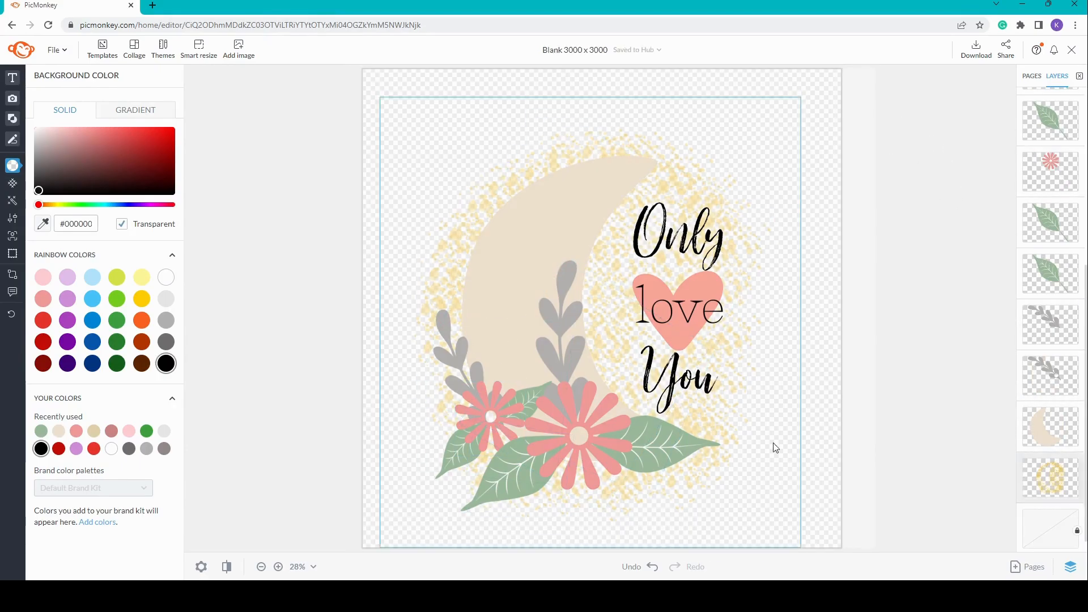